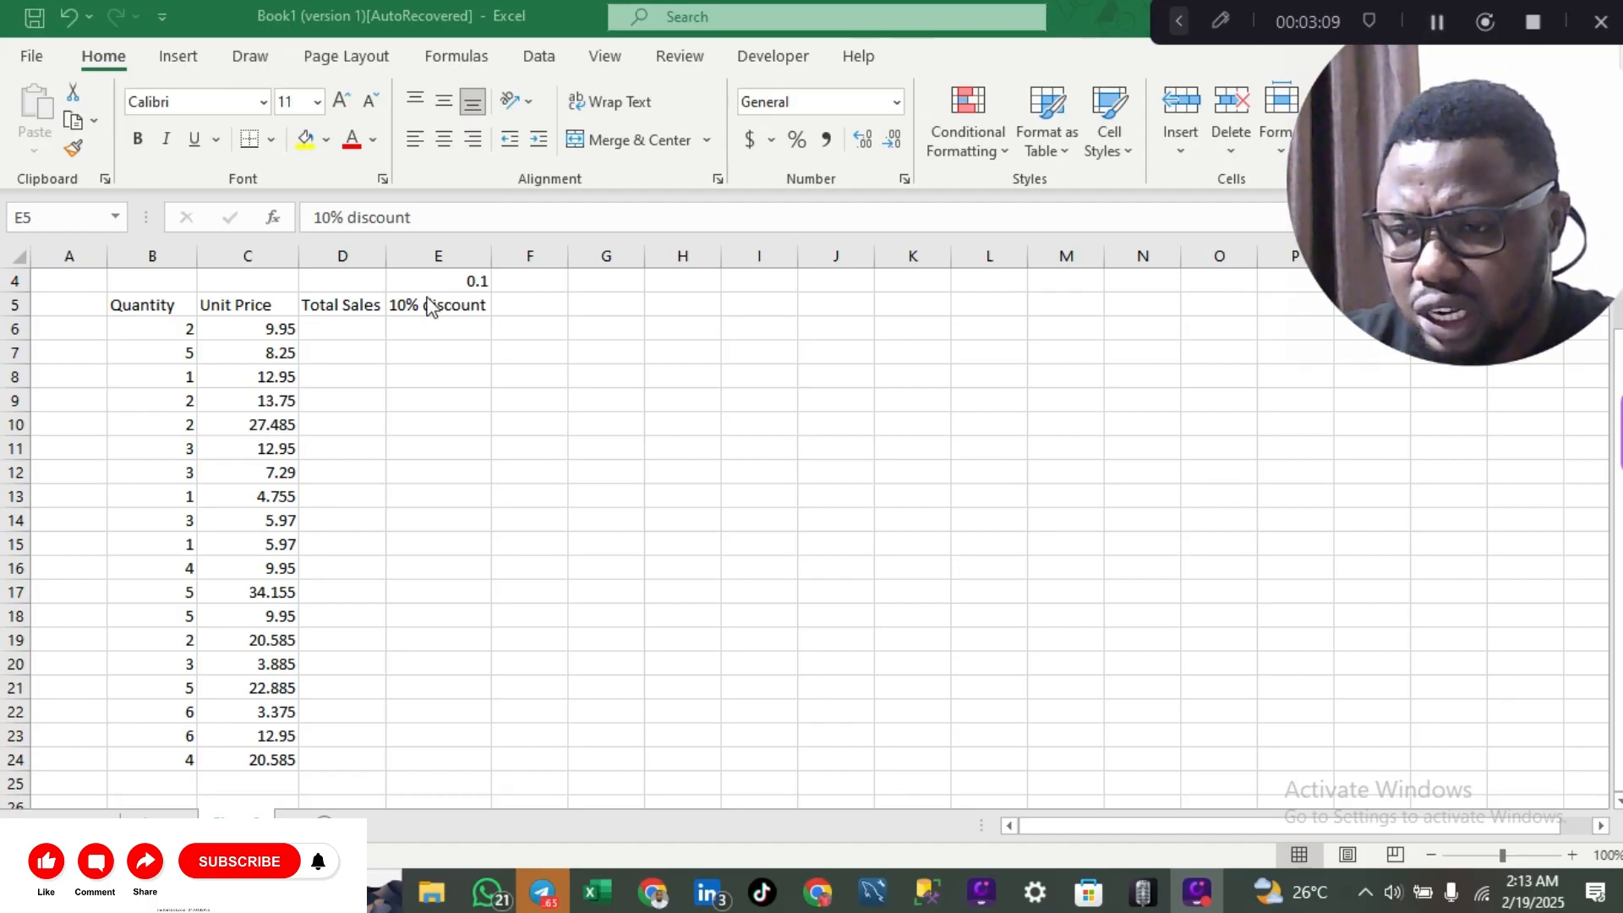
Step: Calculate the first Total Sales value in D6 by multiplying quantity by unit price with the formula =B6*C6
click(361, 332)
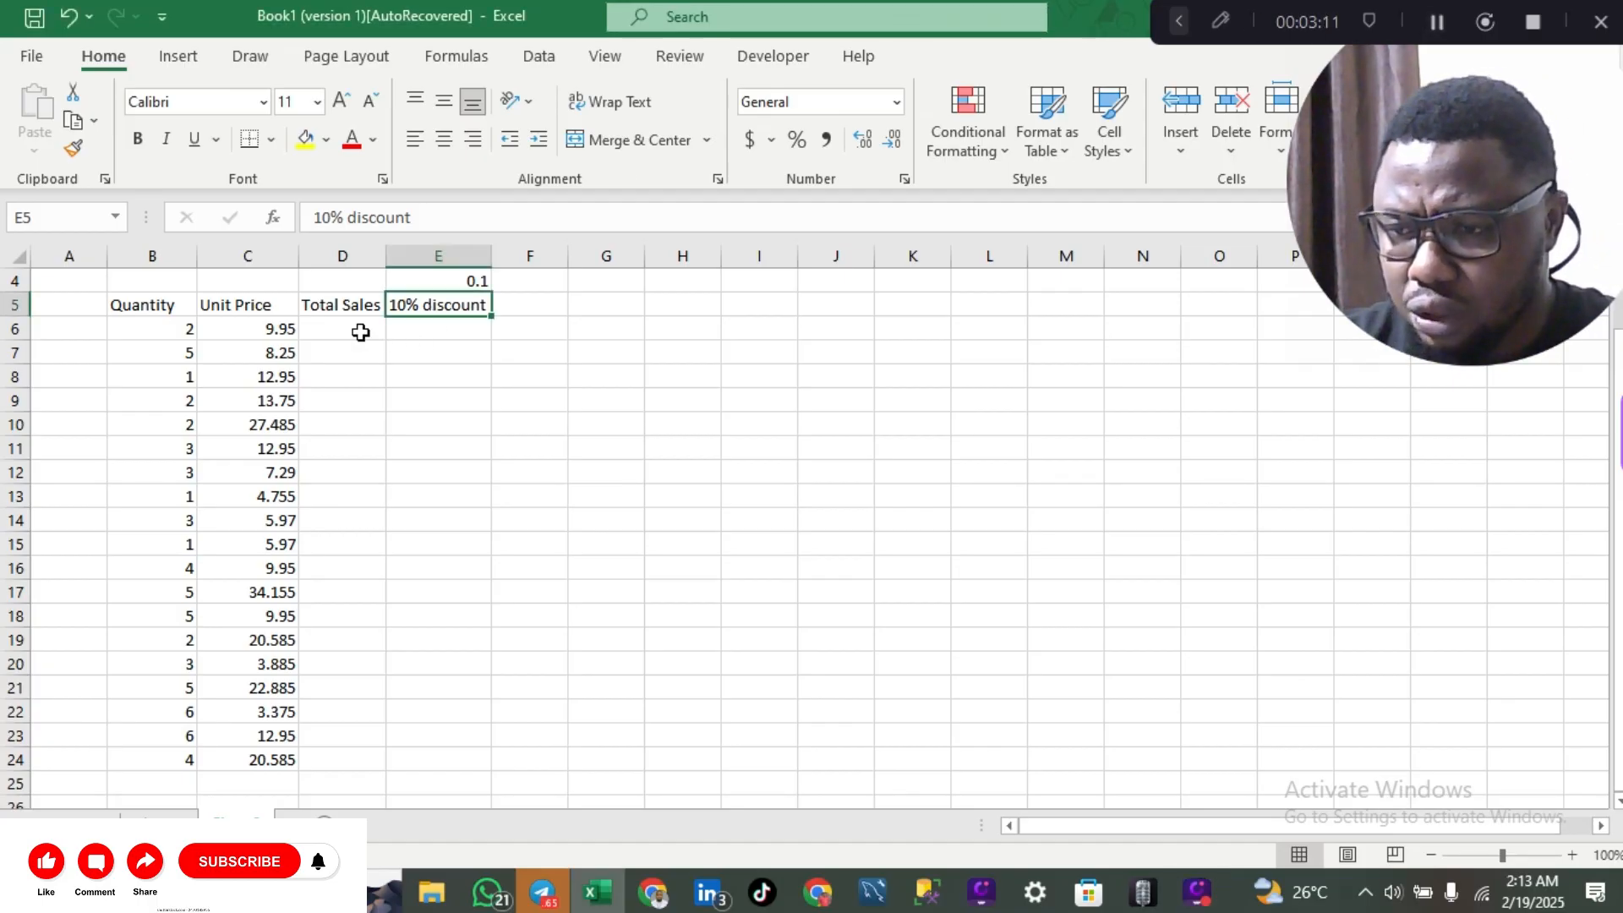
click(361, 332)
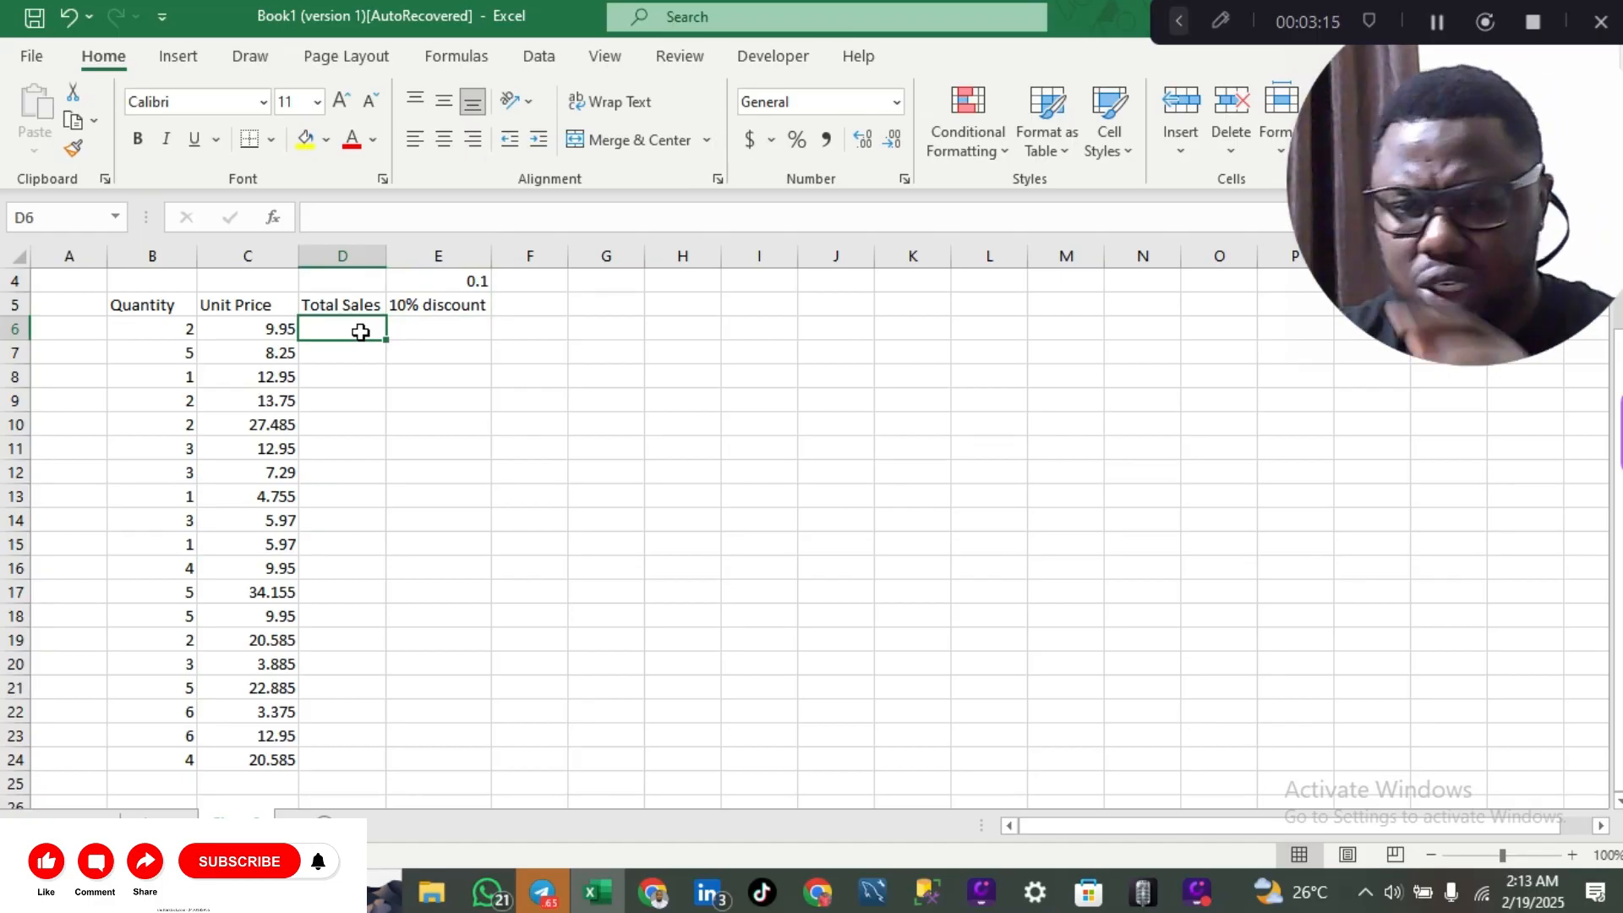
text(=)
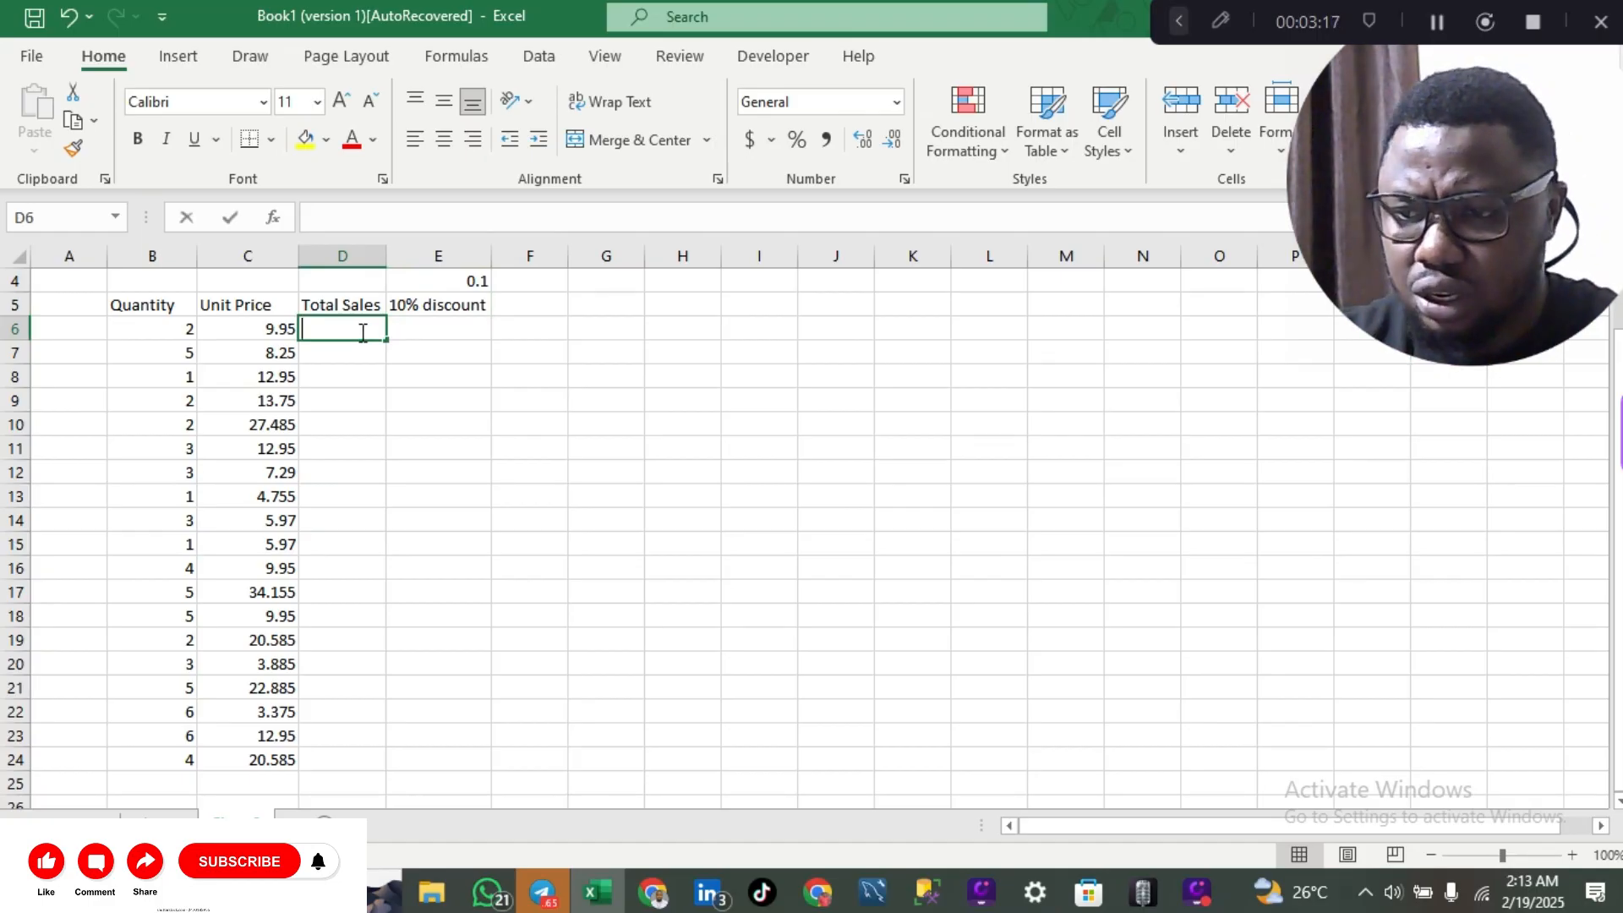
click(169, 329)
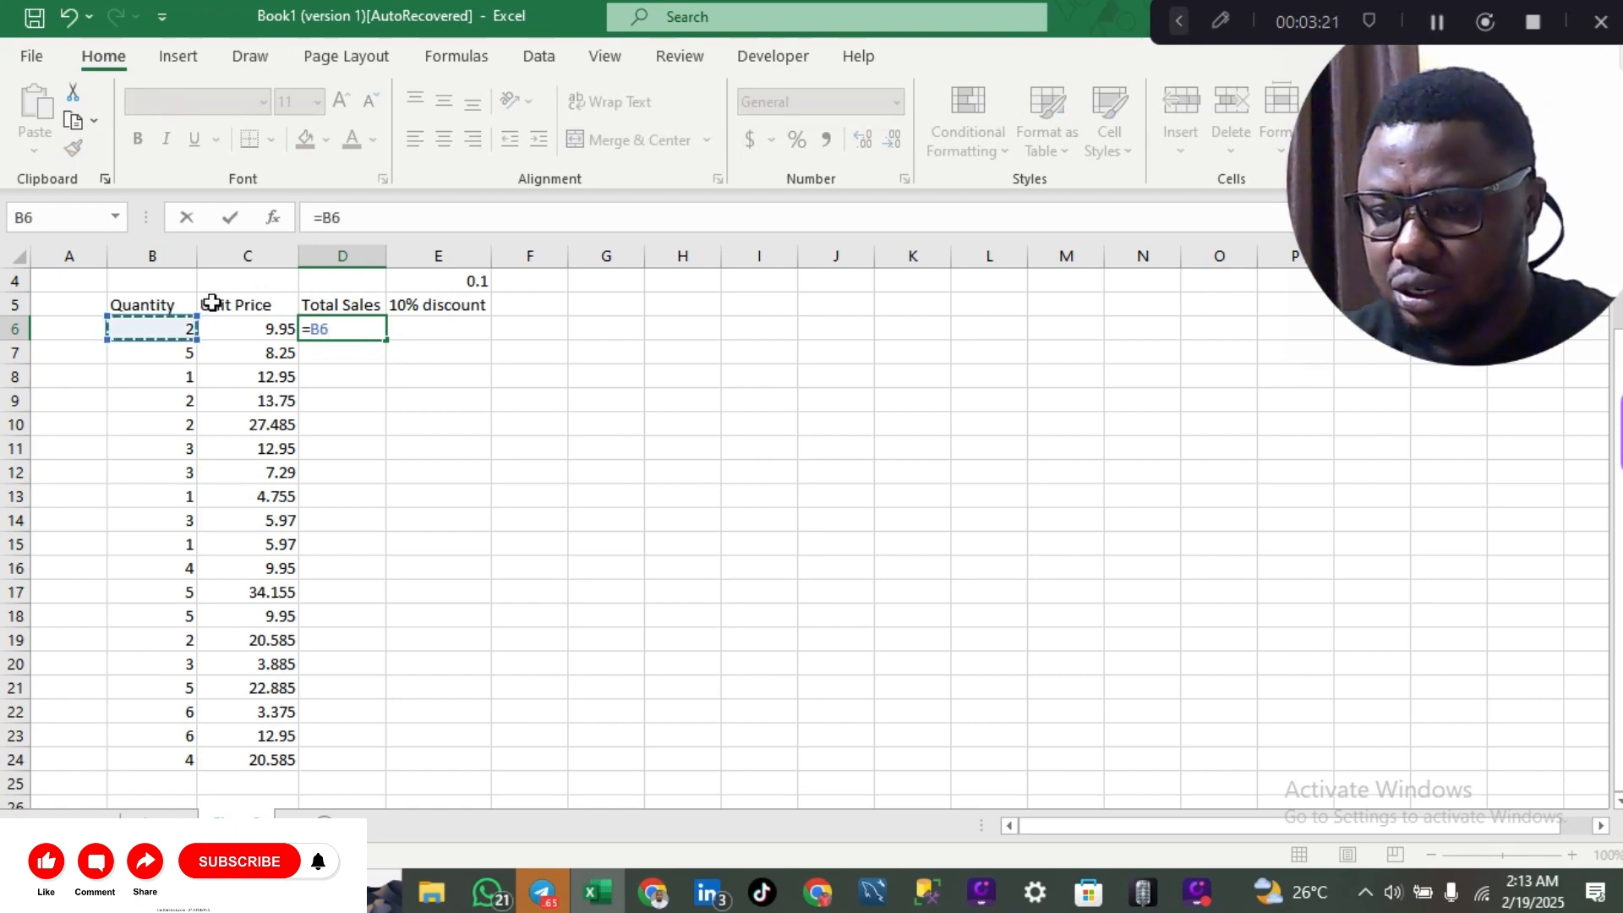
text(*)
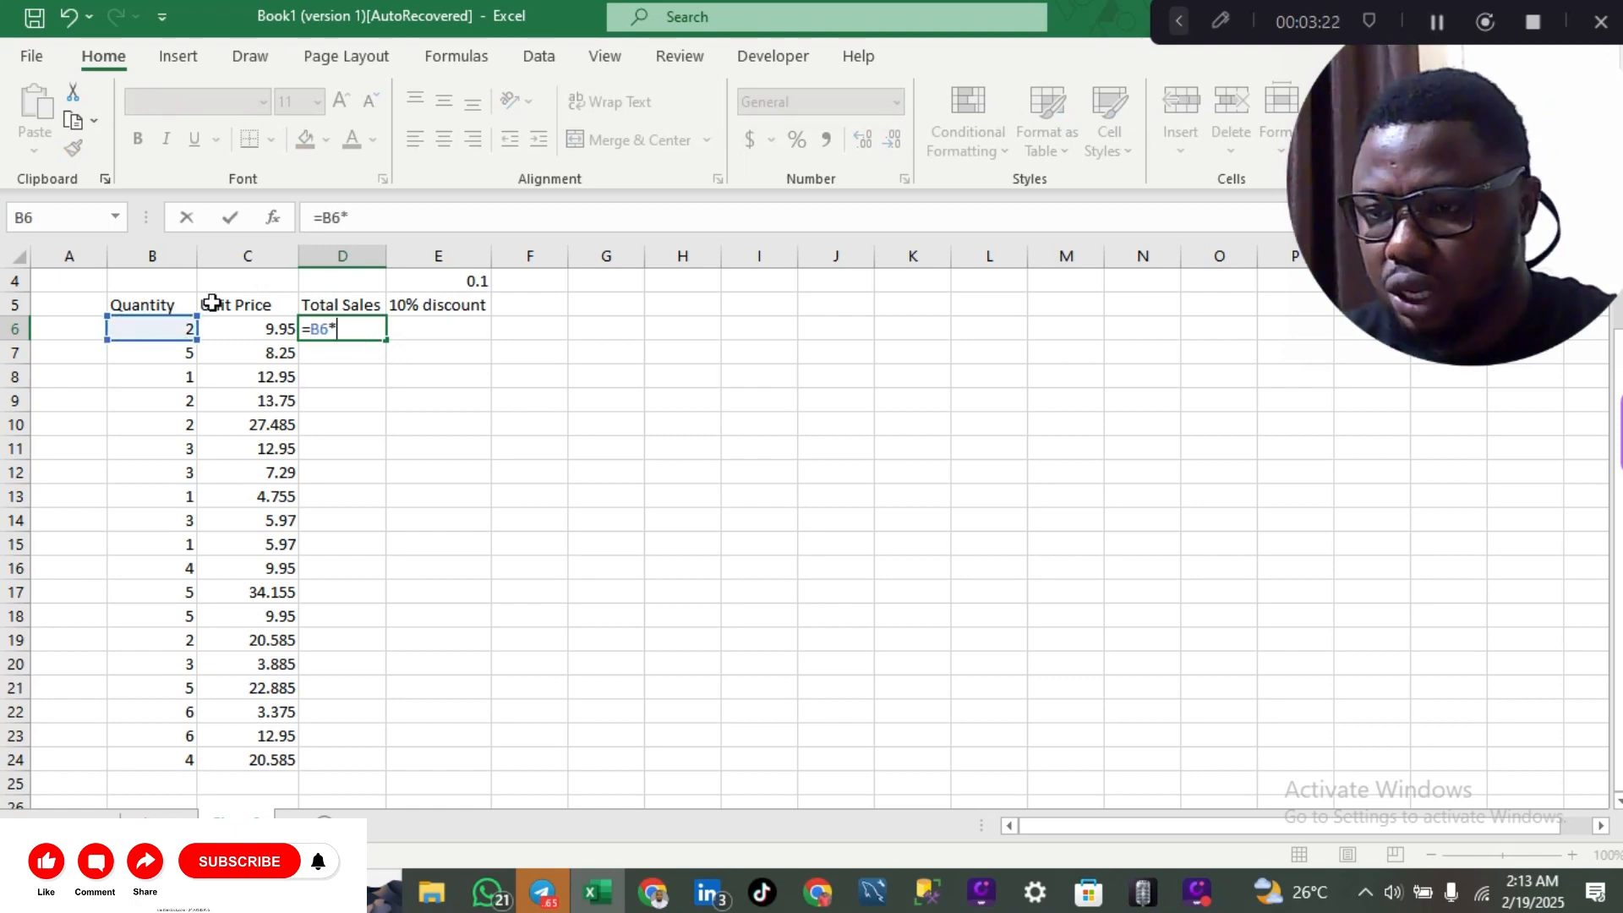
click(278, 330)
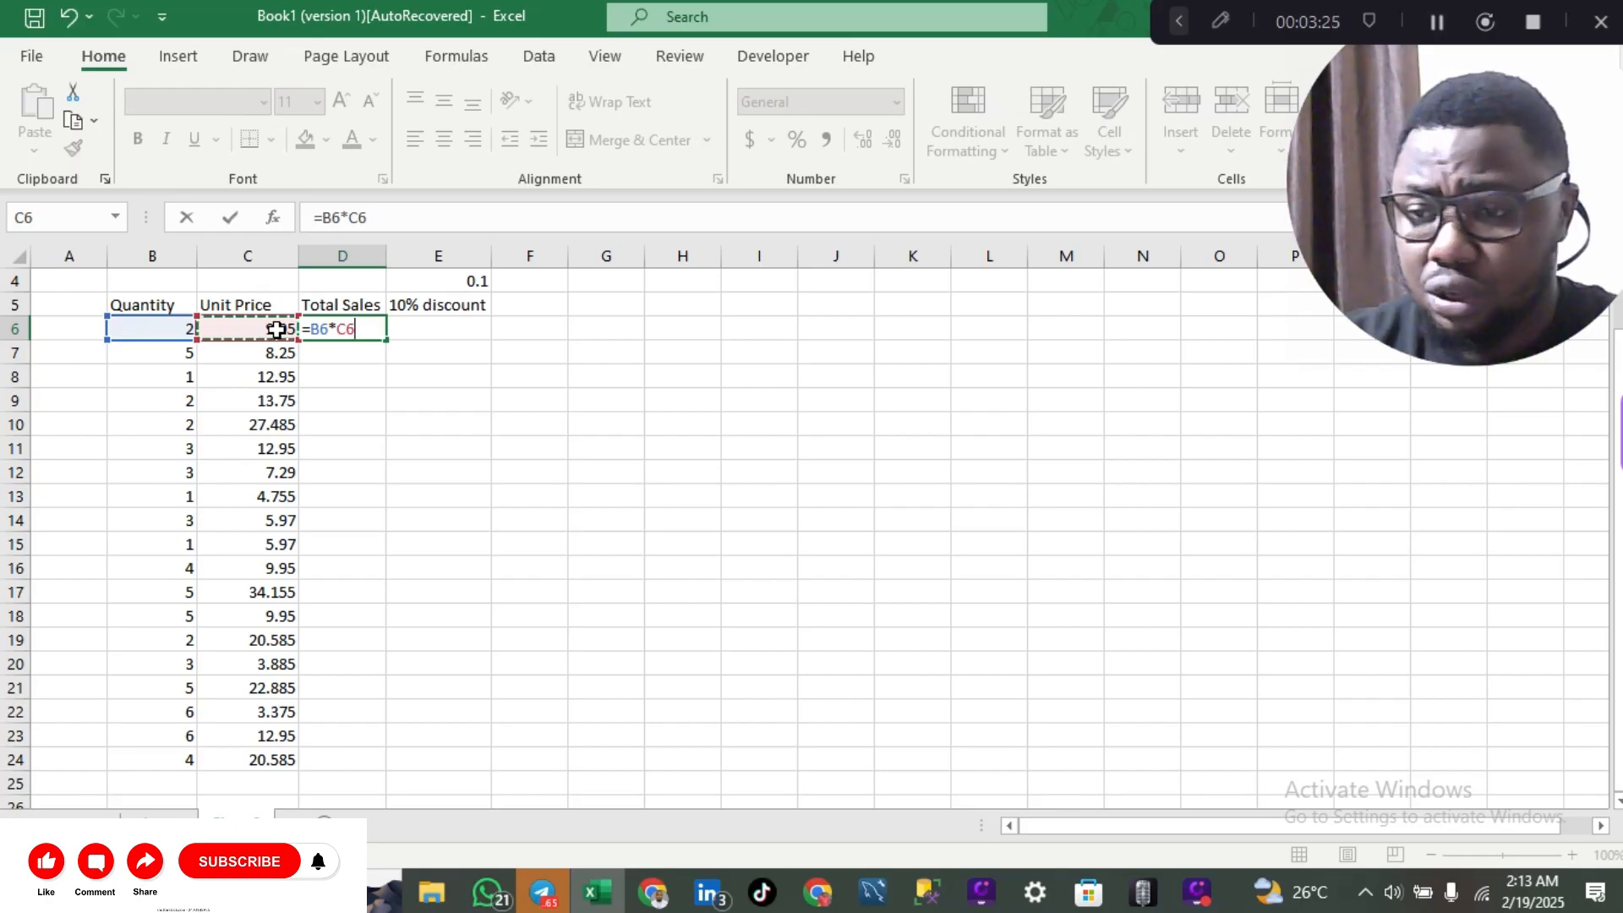
key(Return)
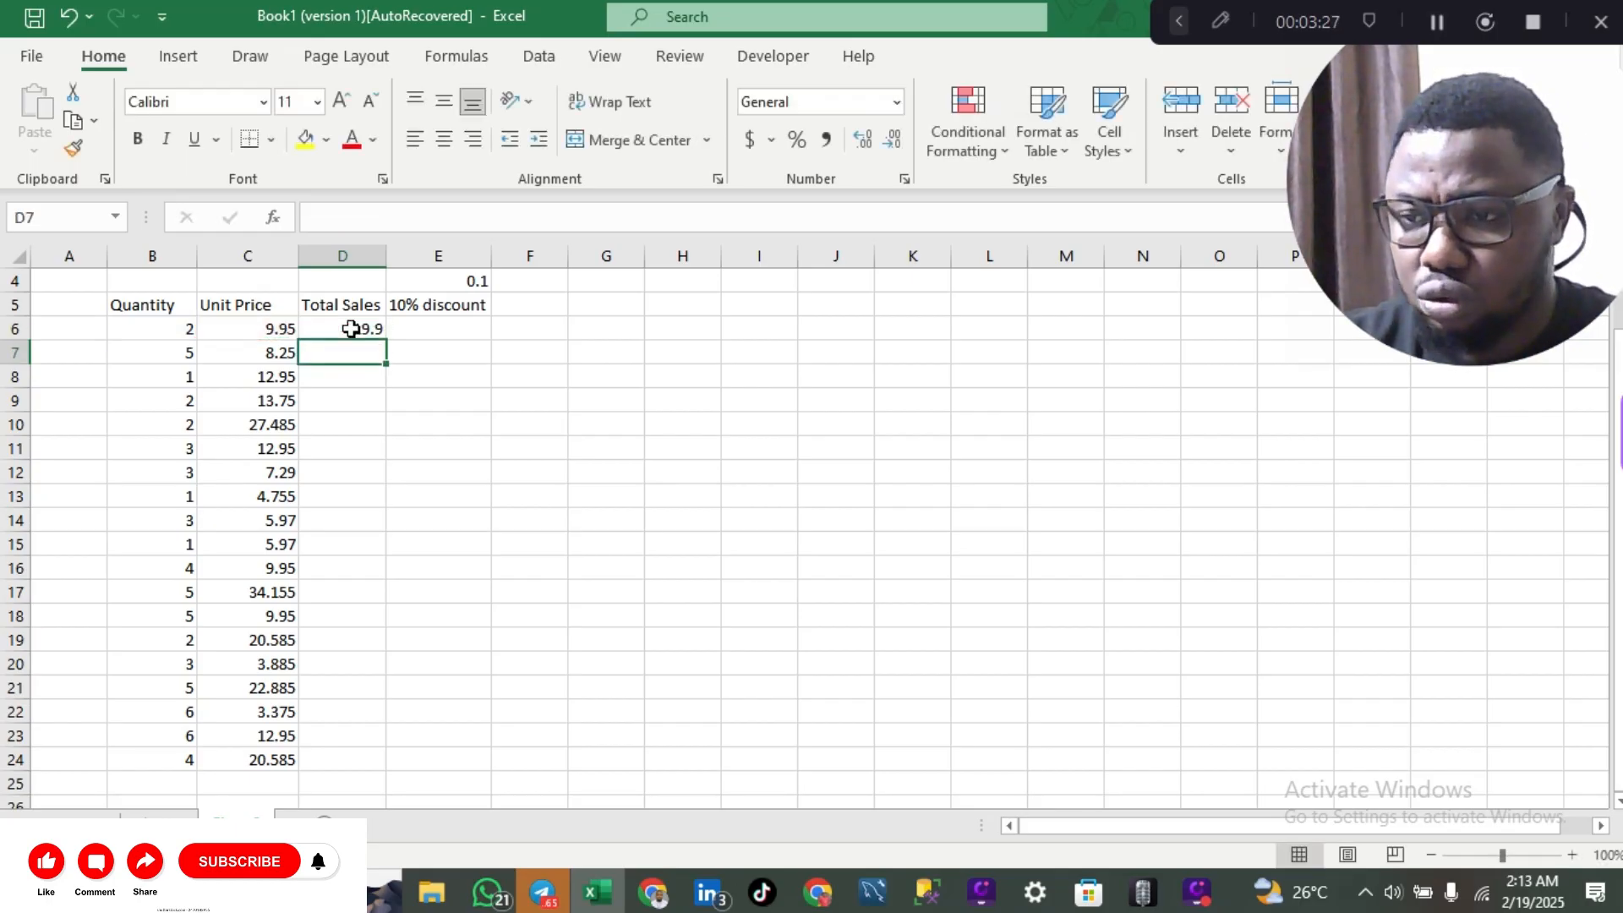
Step: Fill the D6 formula down the Total Sales column to row 24 and inspect the relative references in D6 through D10
click(361, 329)
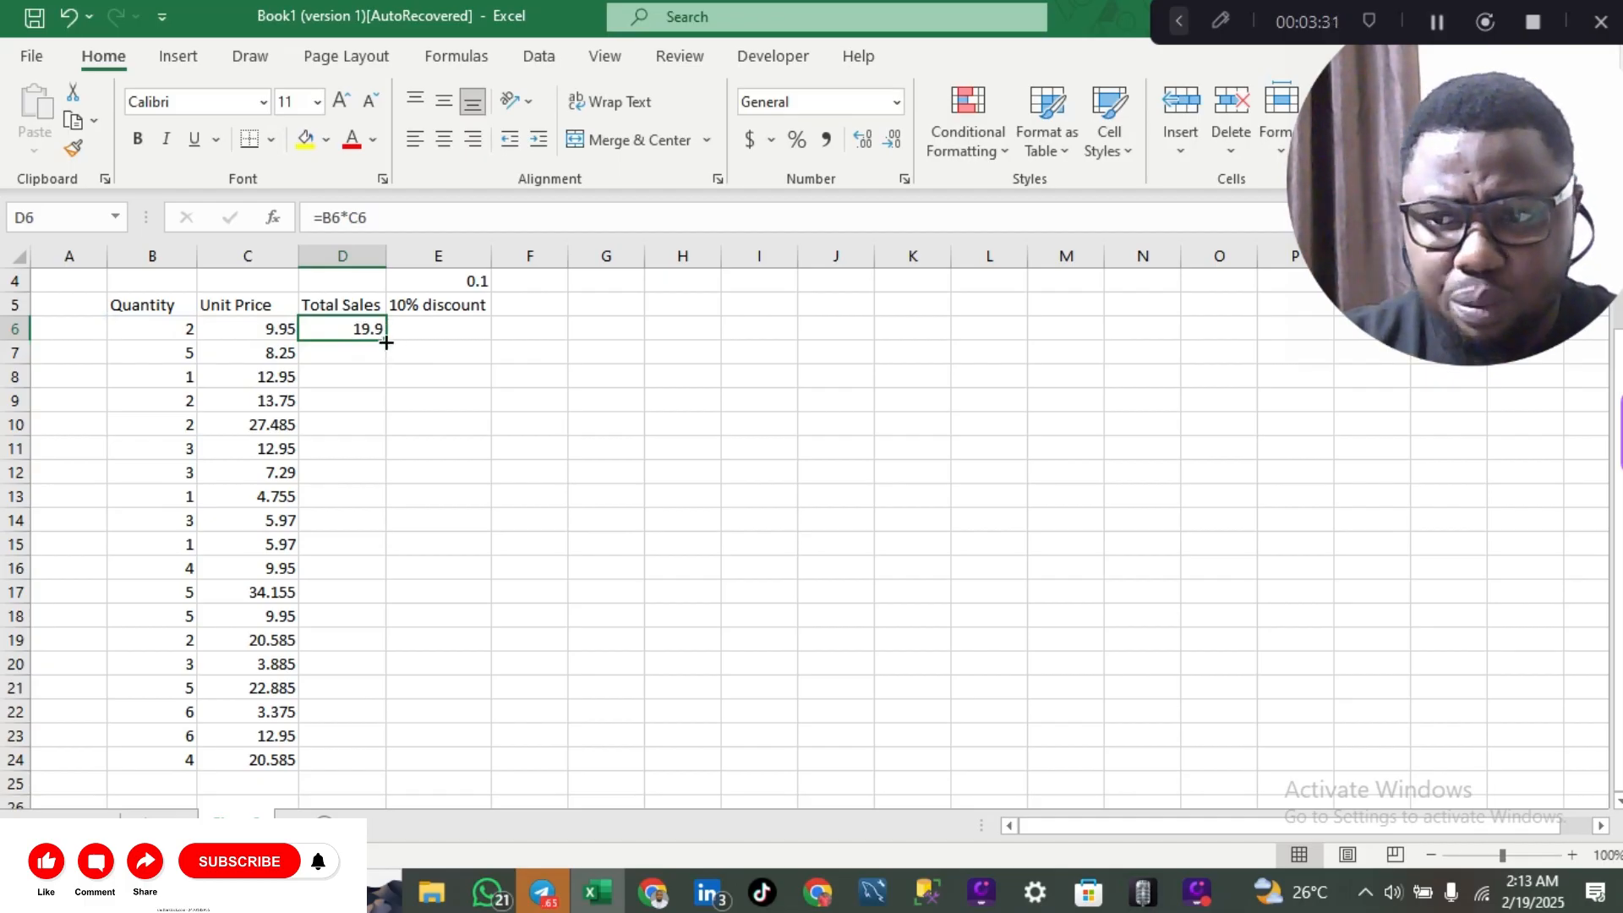
double_click(386, 342)
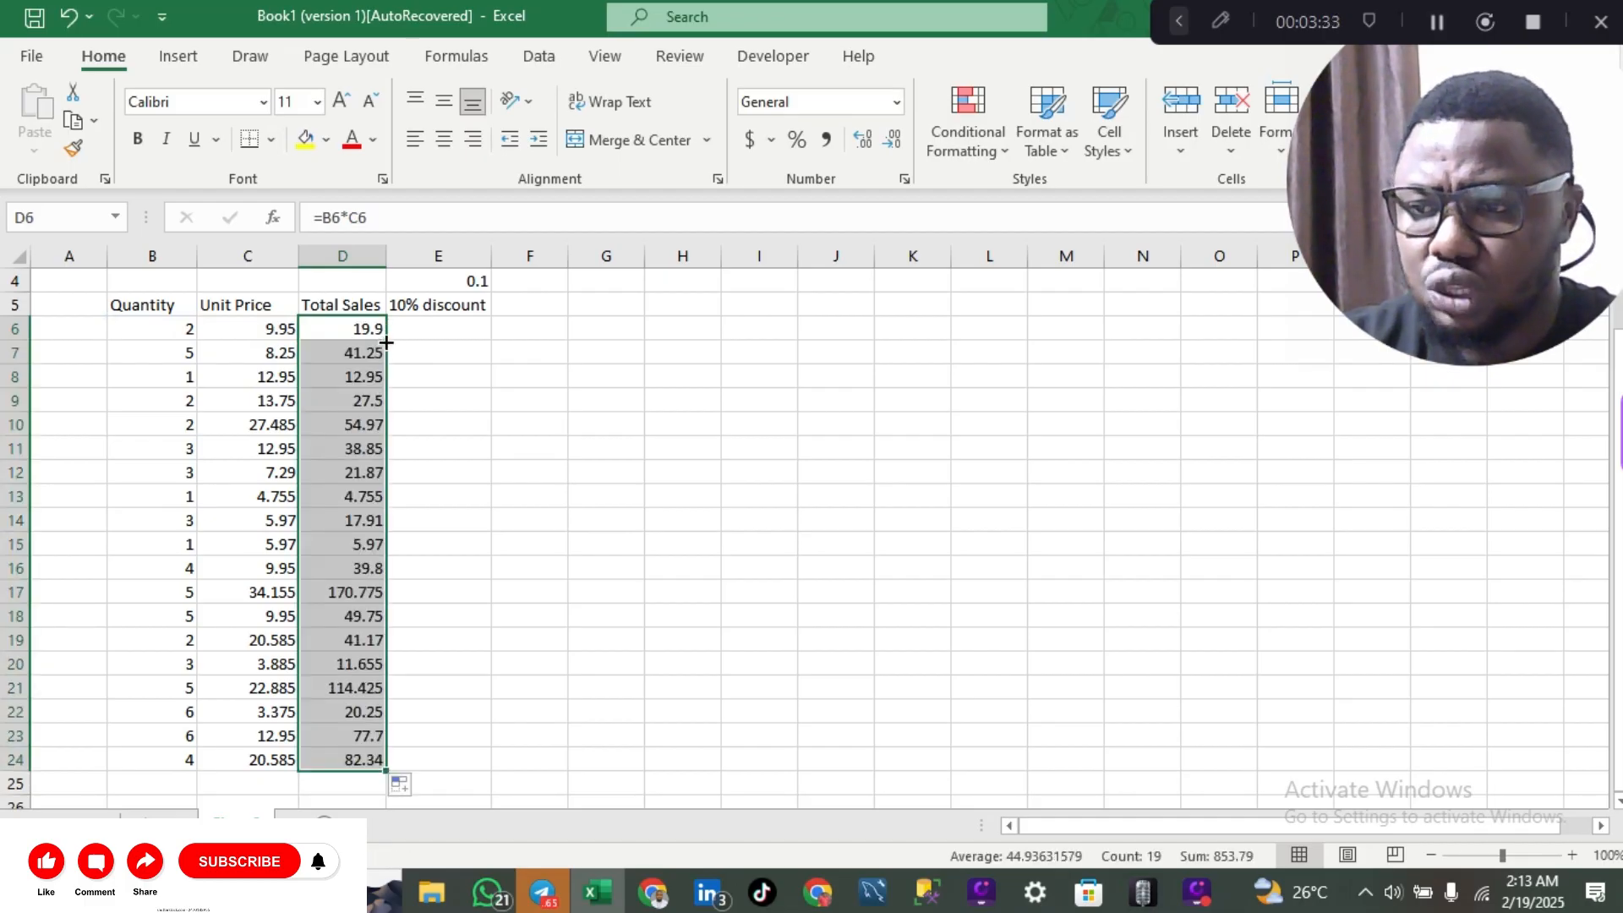
click(337, 325)
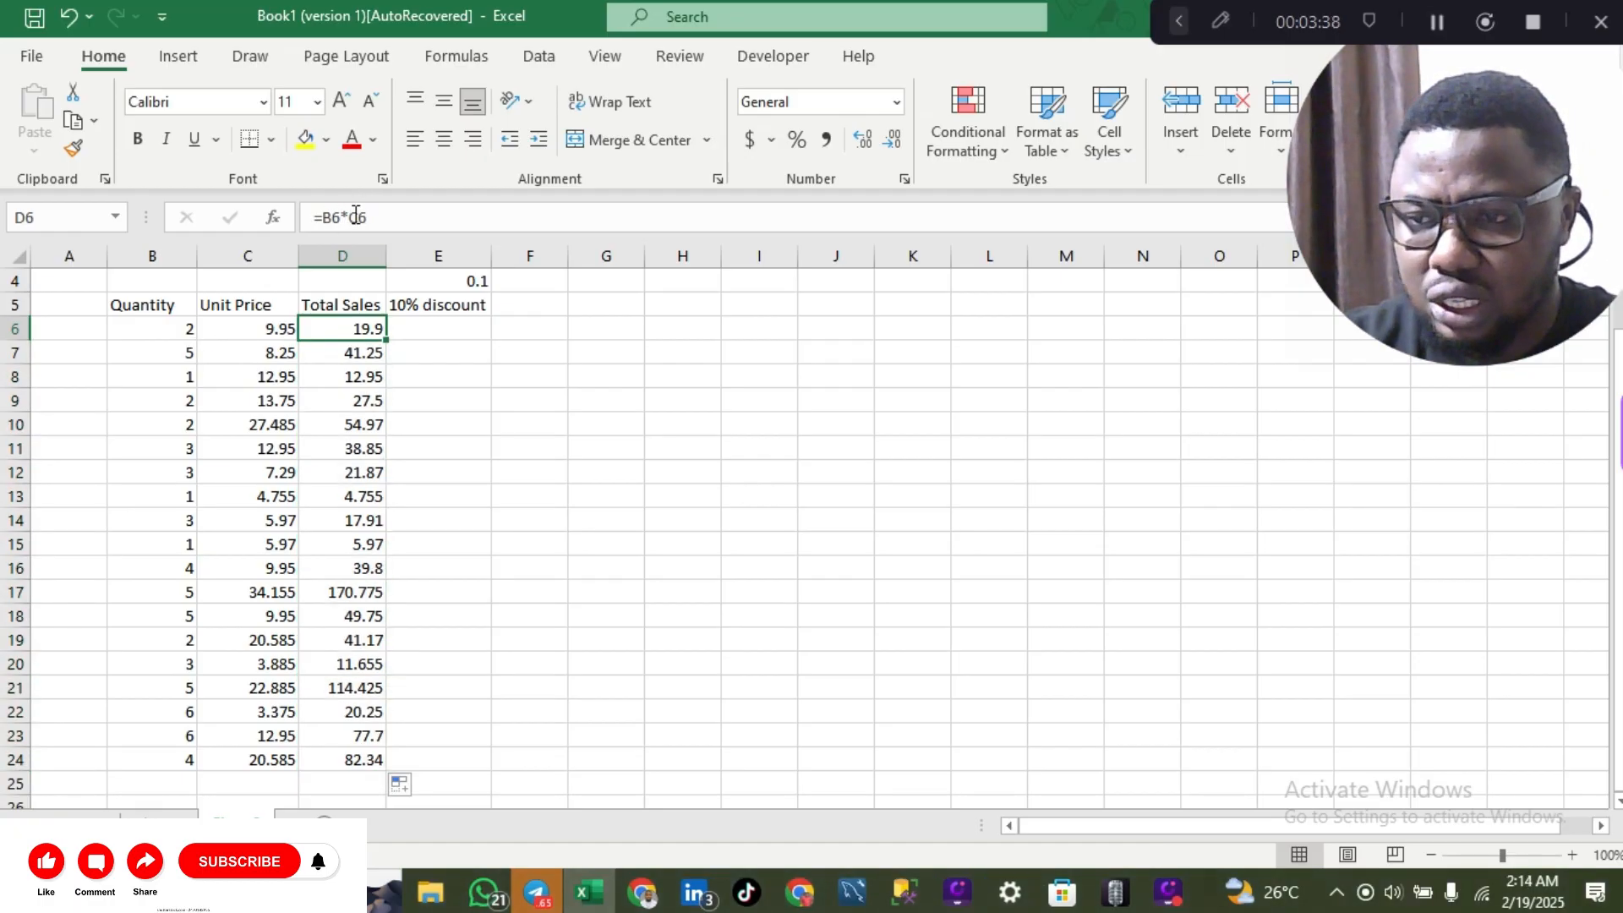
click(355, 353)
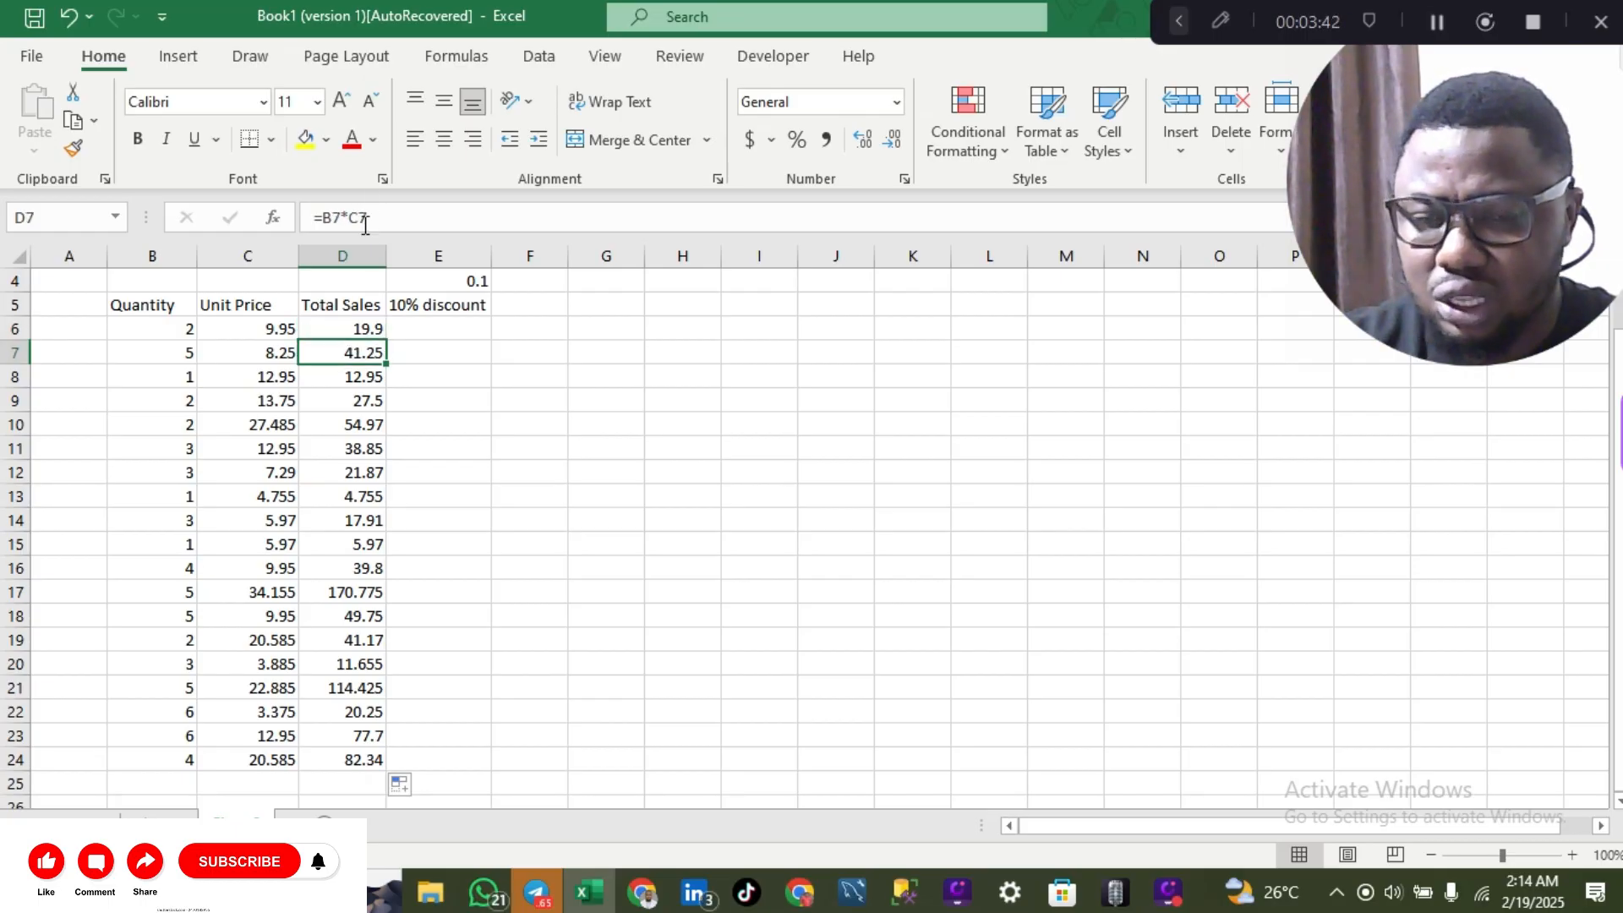
click(349, 376)
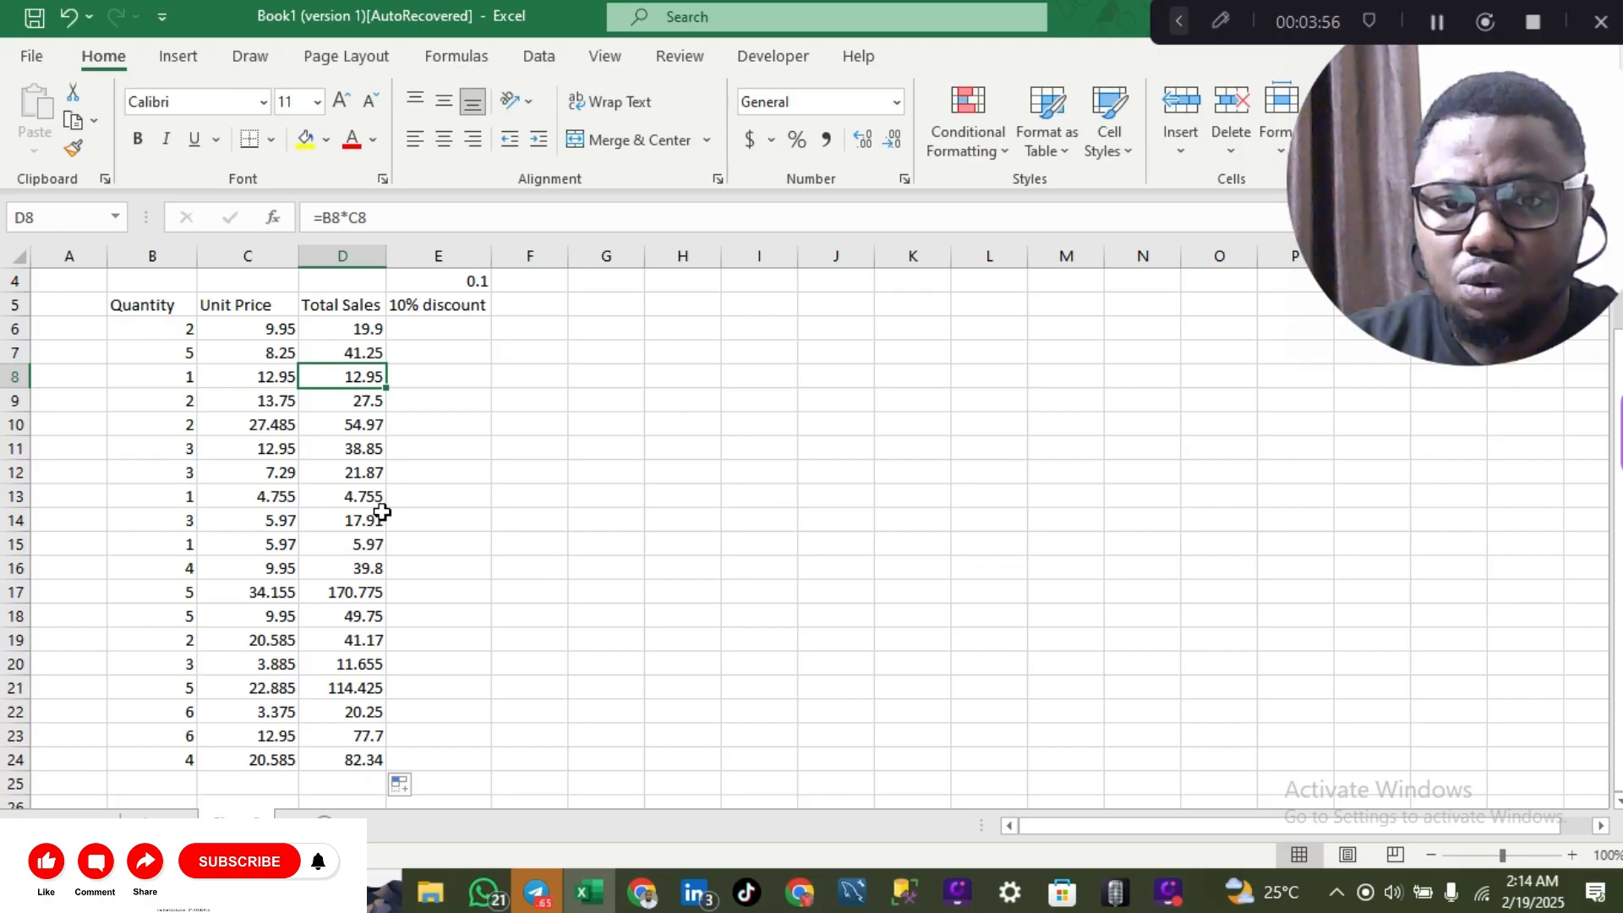
click(366, 400)
click(362, 428)
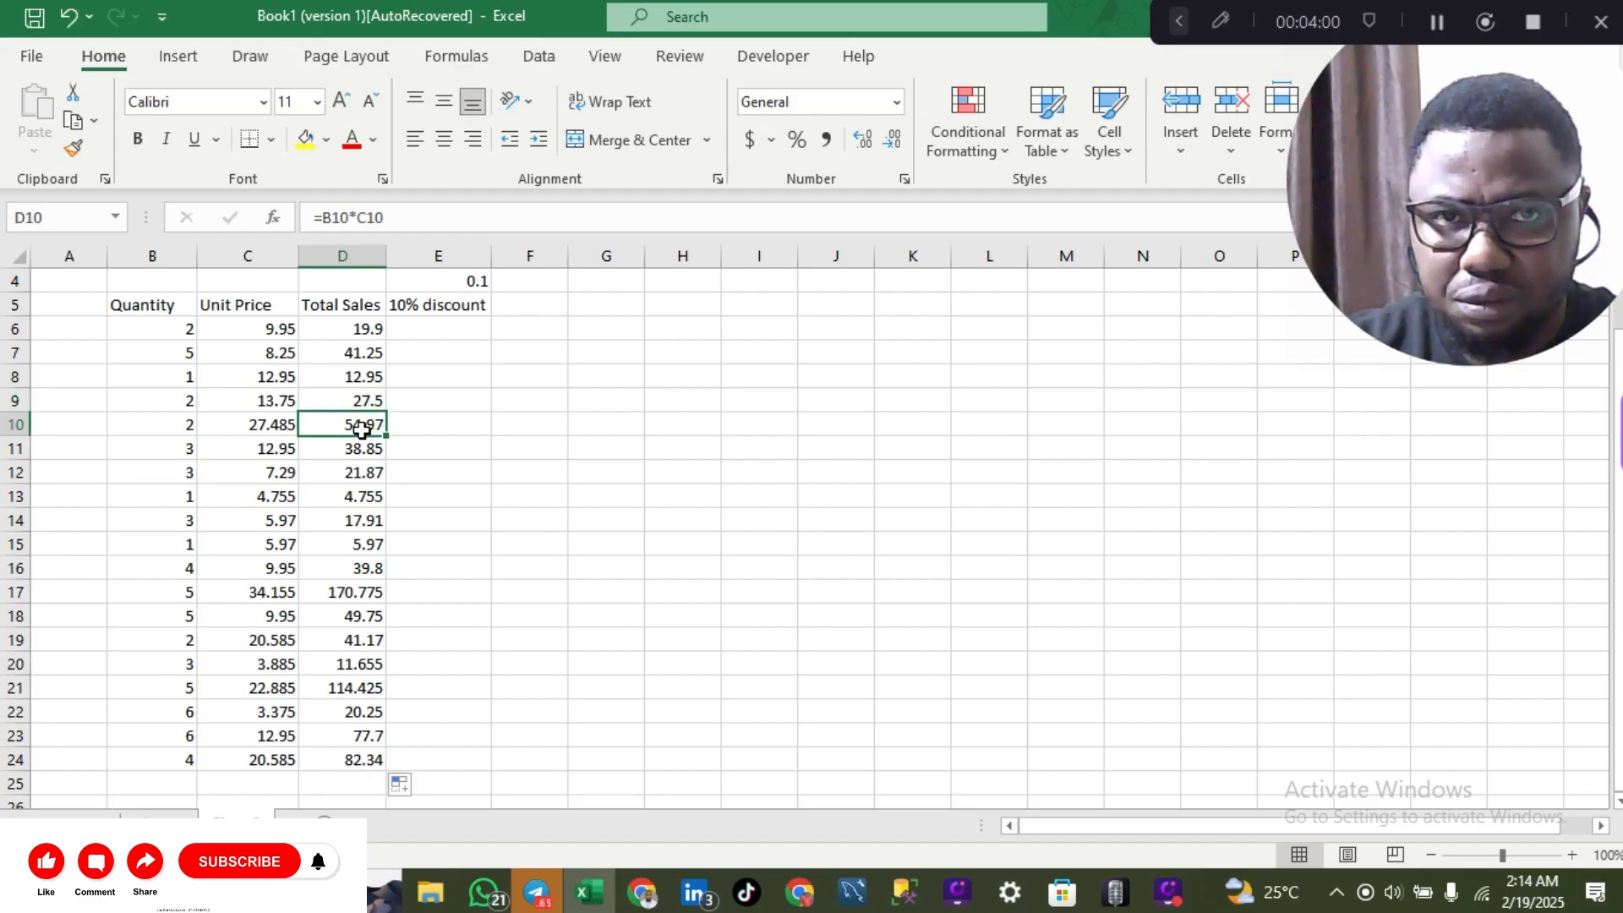
double_click(352, 329)
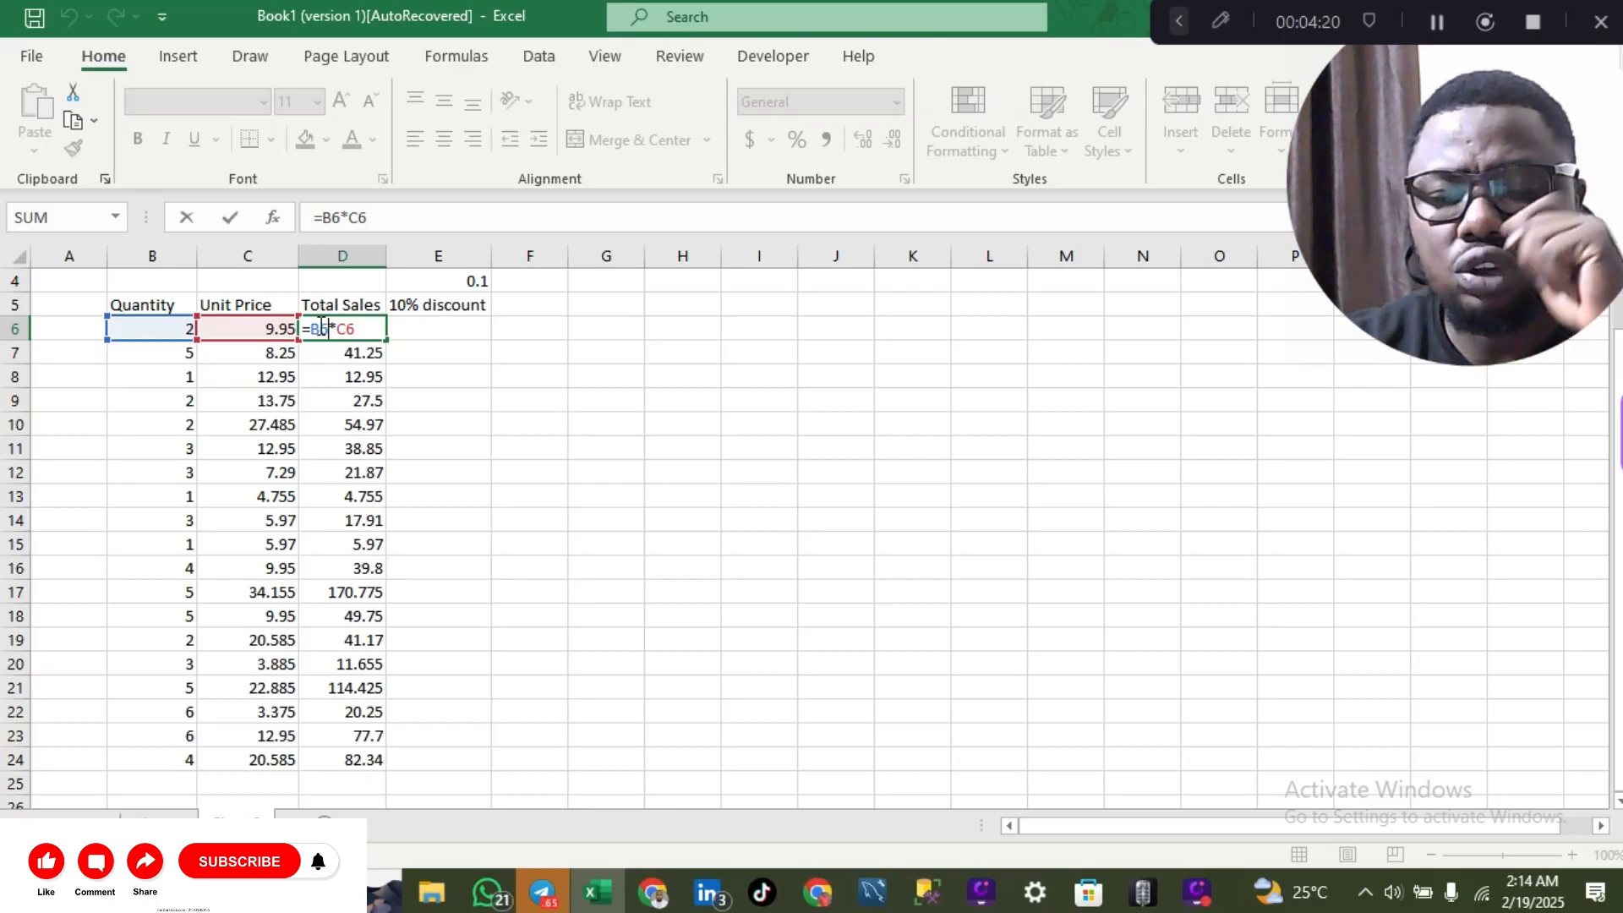
key(F4)
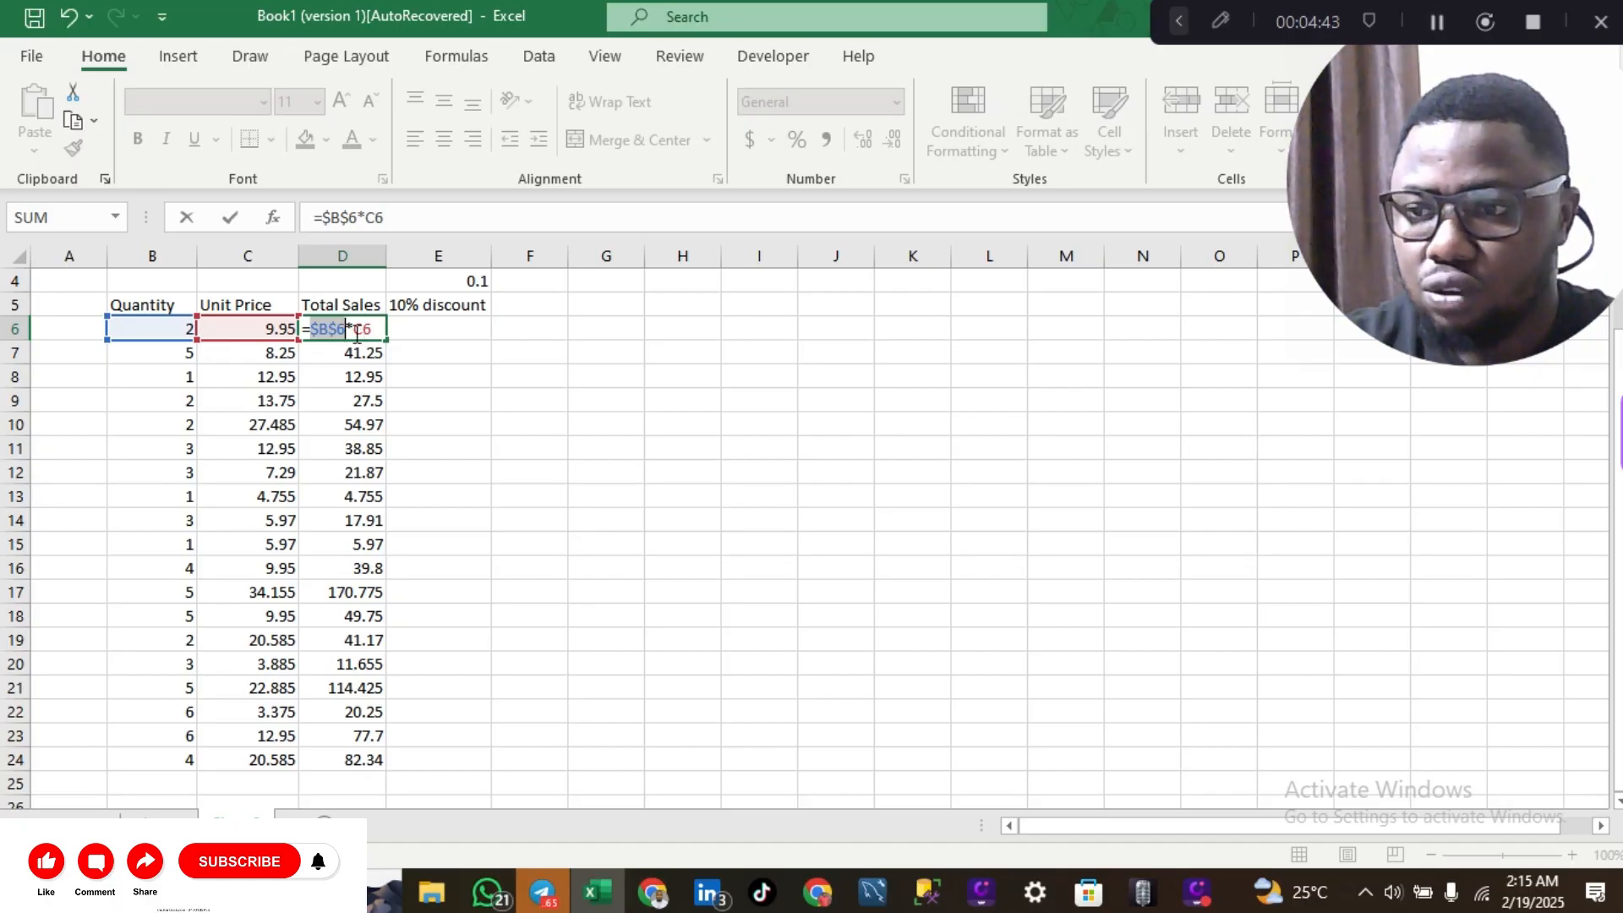
click(393, 328)
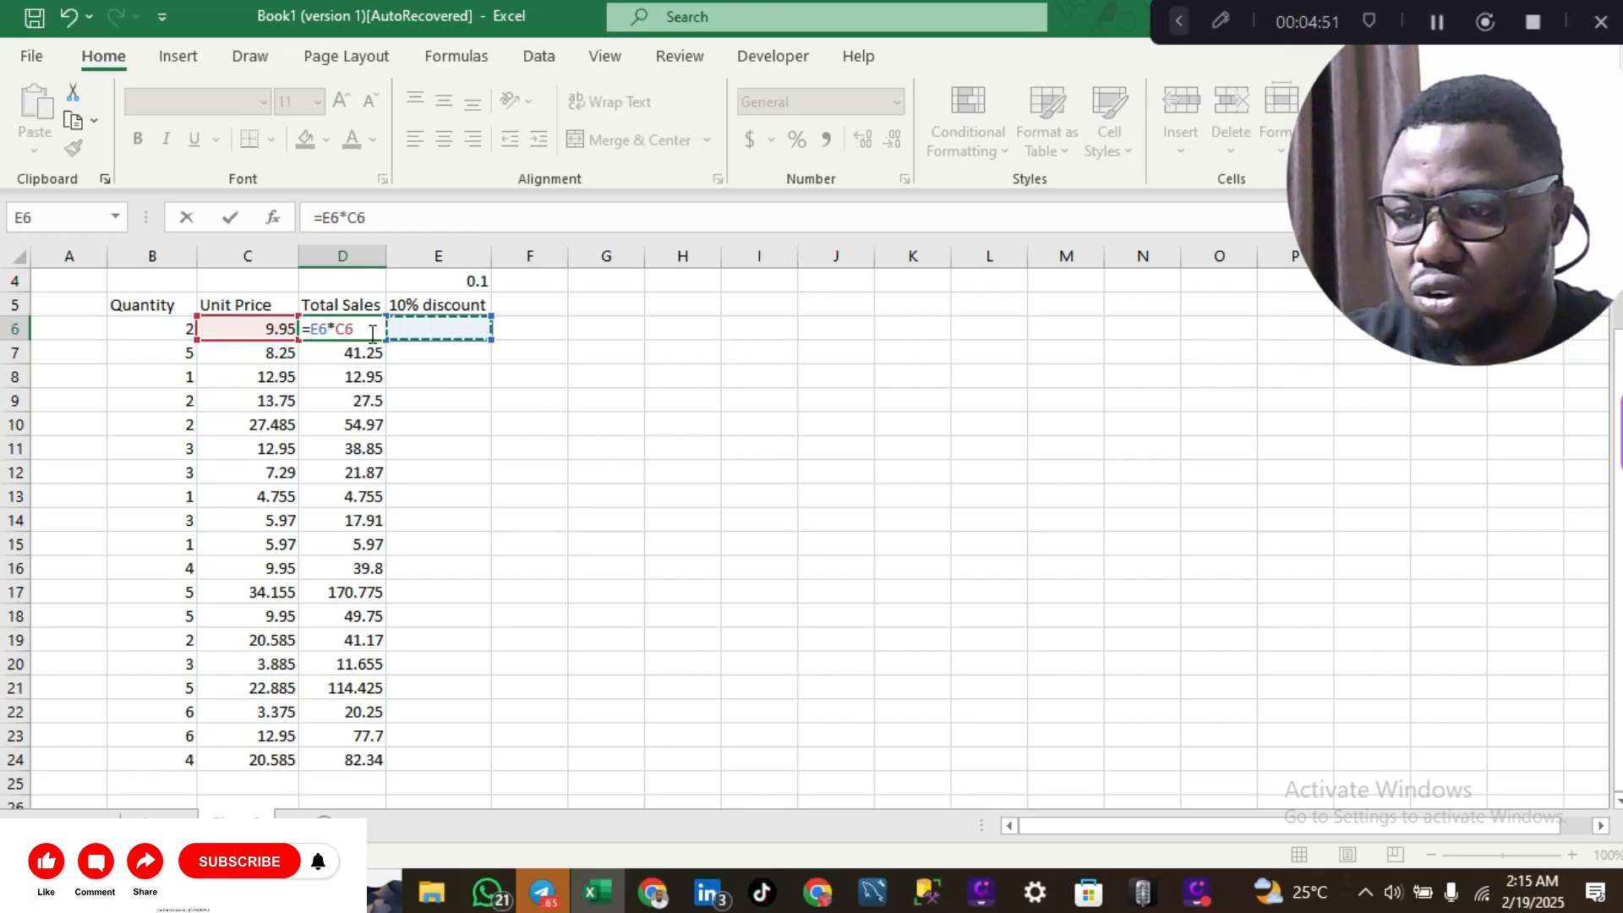
click(361, 333)
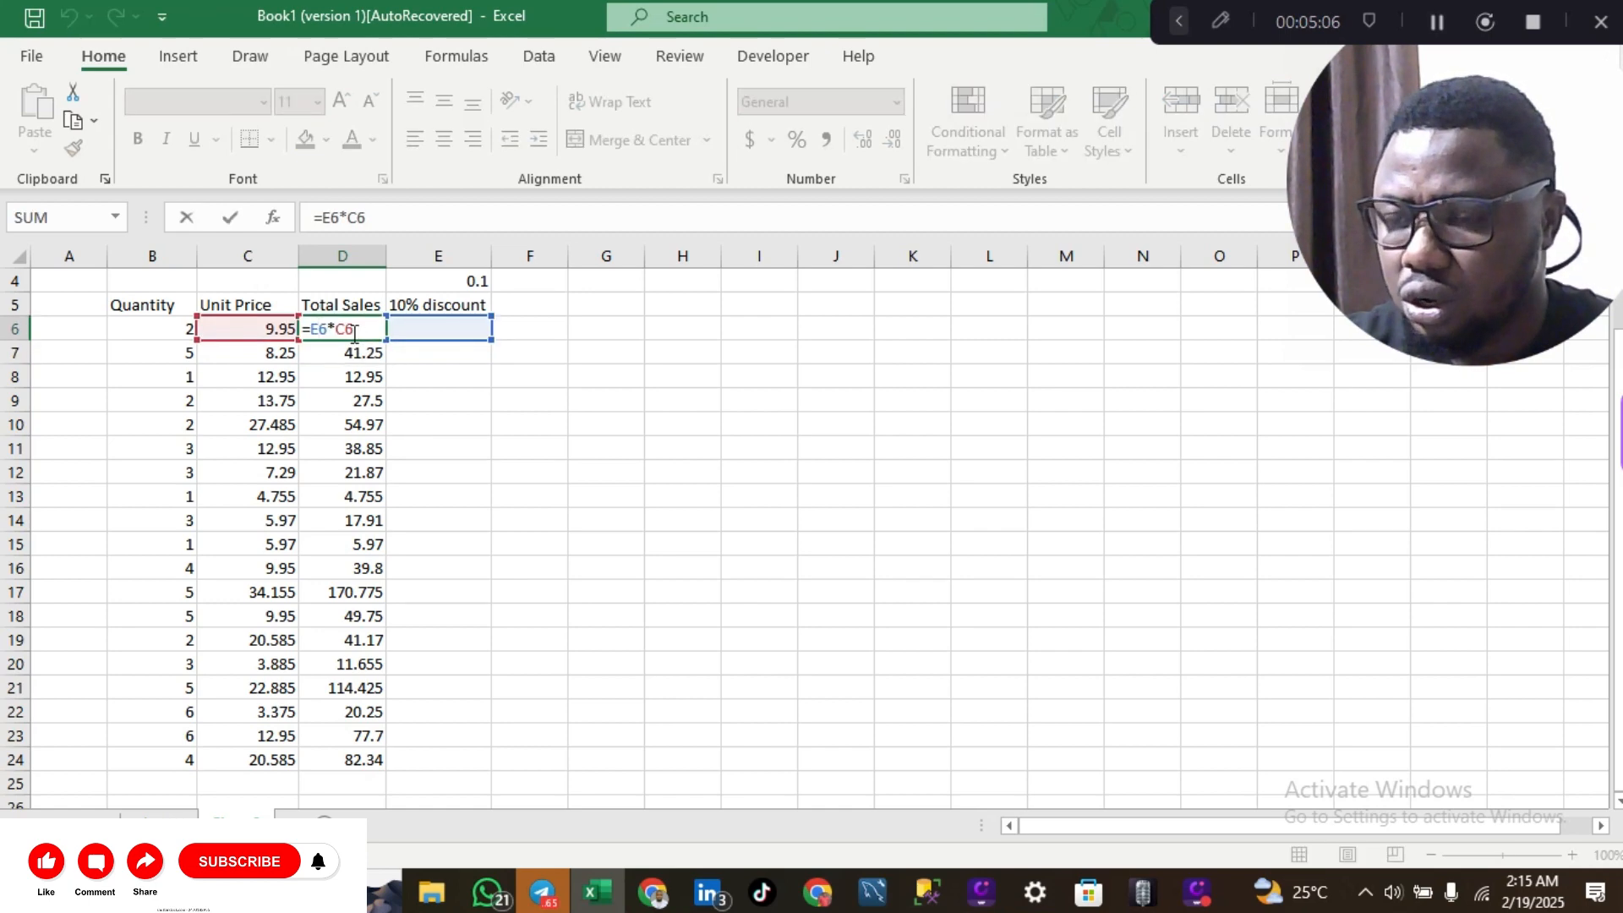
key(Return)
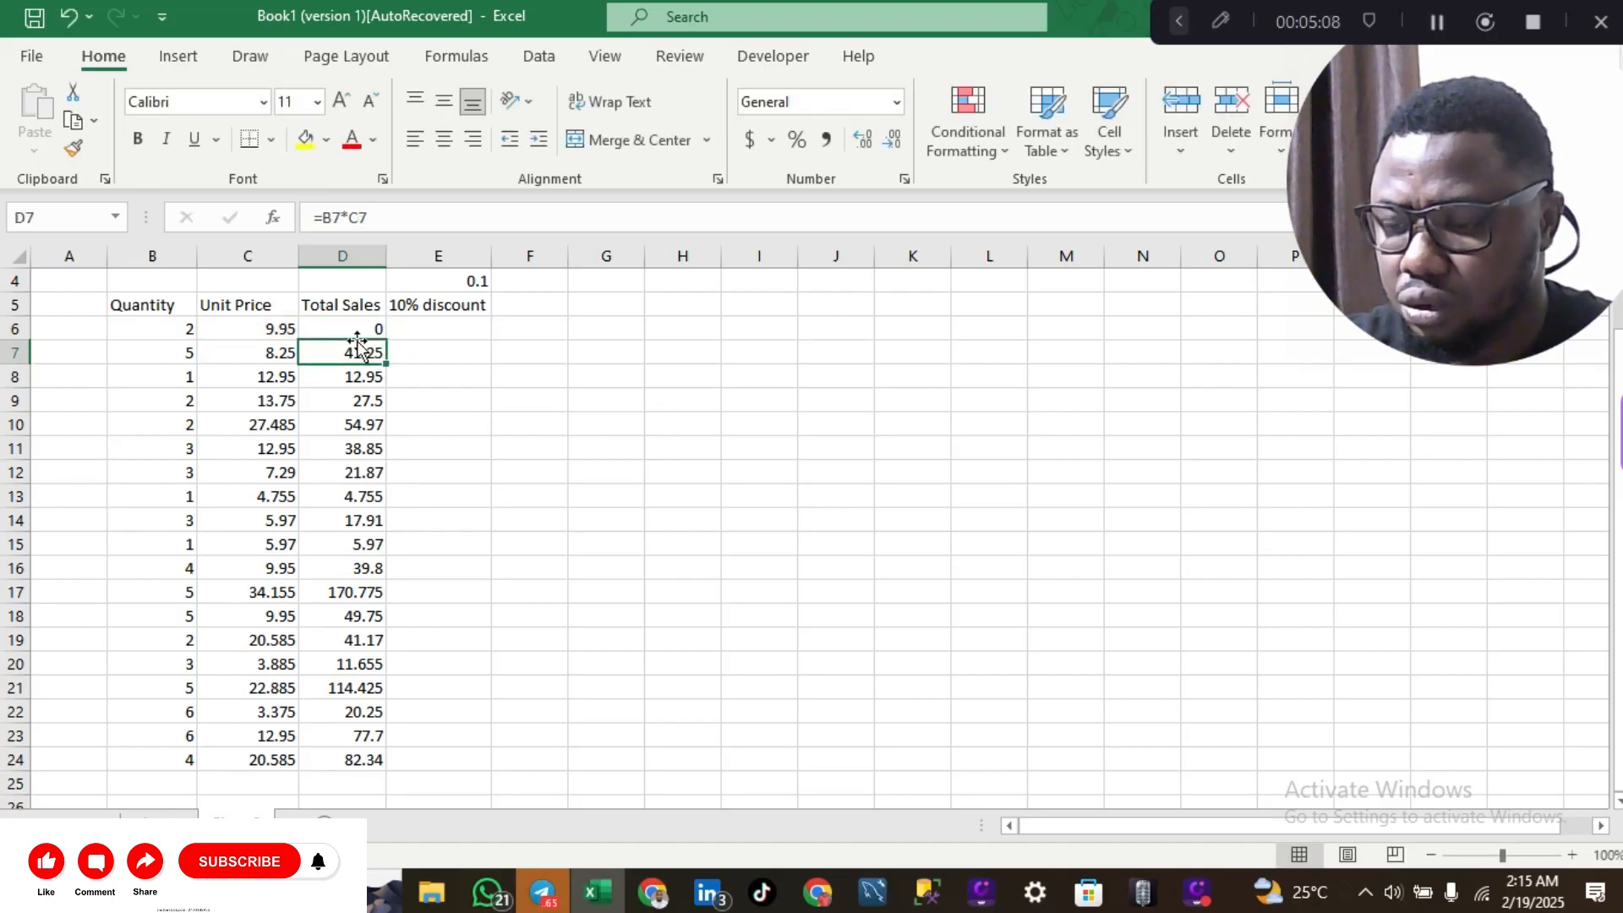
key(ctrl+z)
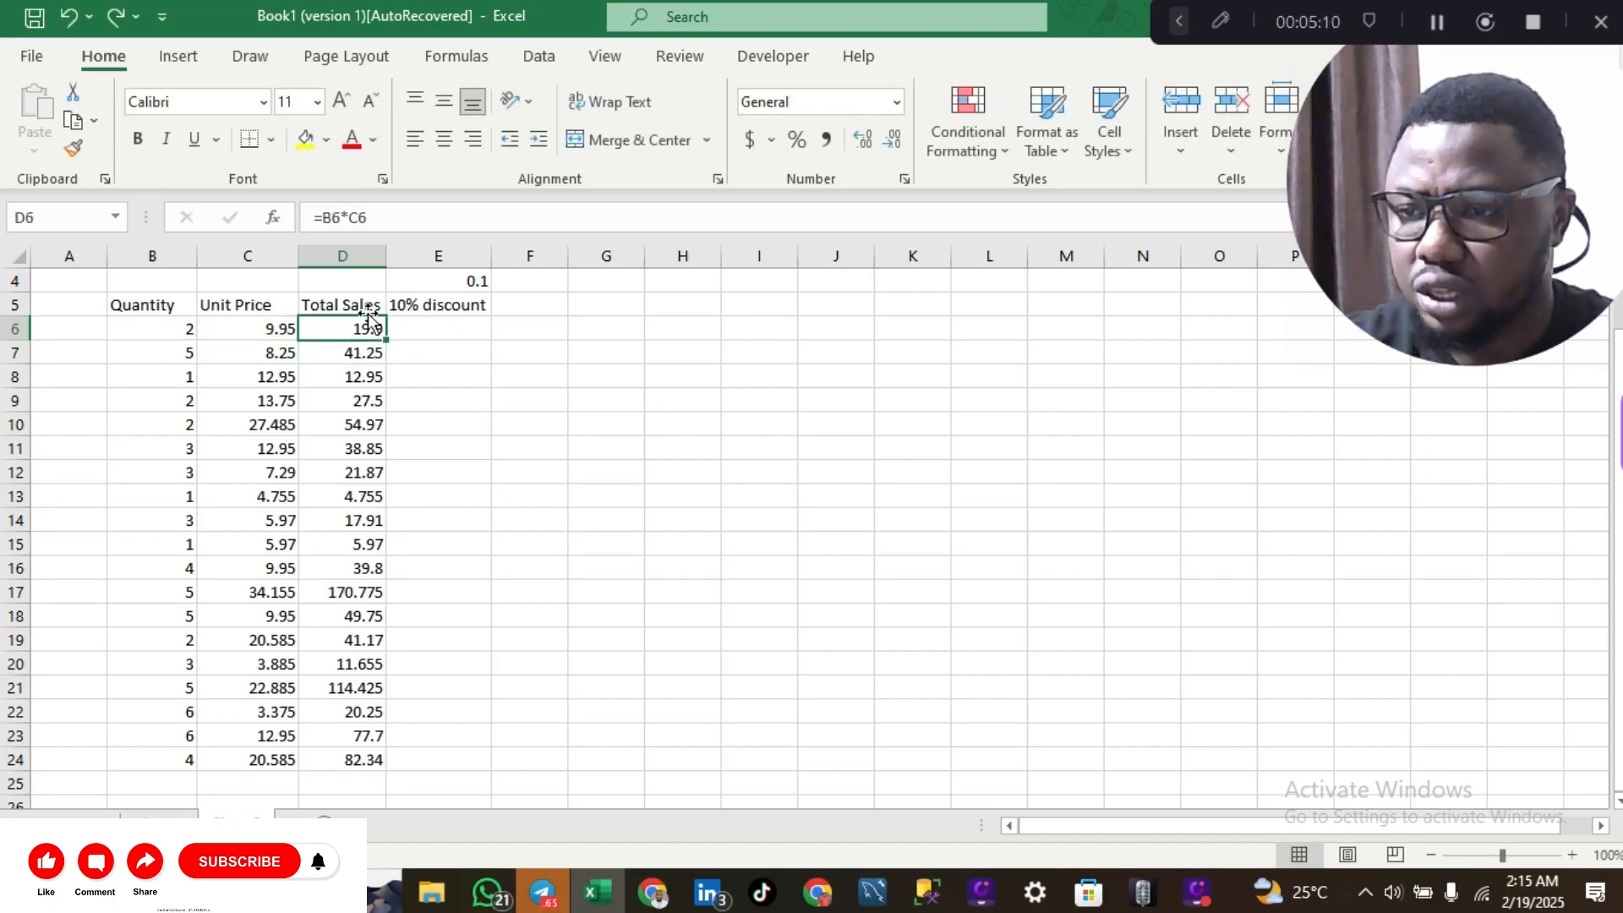
Step: Make the quantity reference in D6's Total Sales formula absolute so it reads =$B$6*C6
double_click(359, 328)
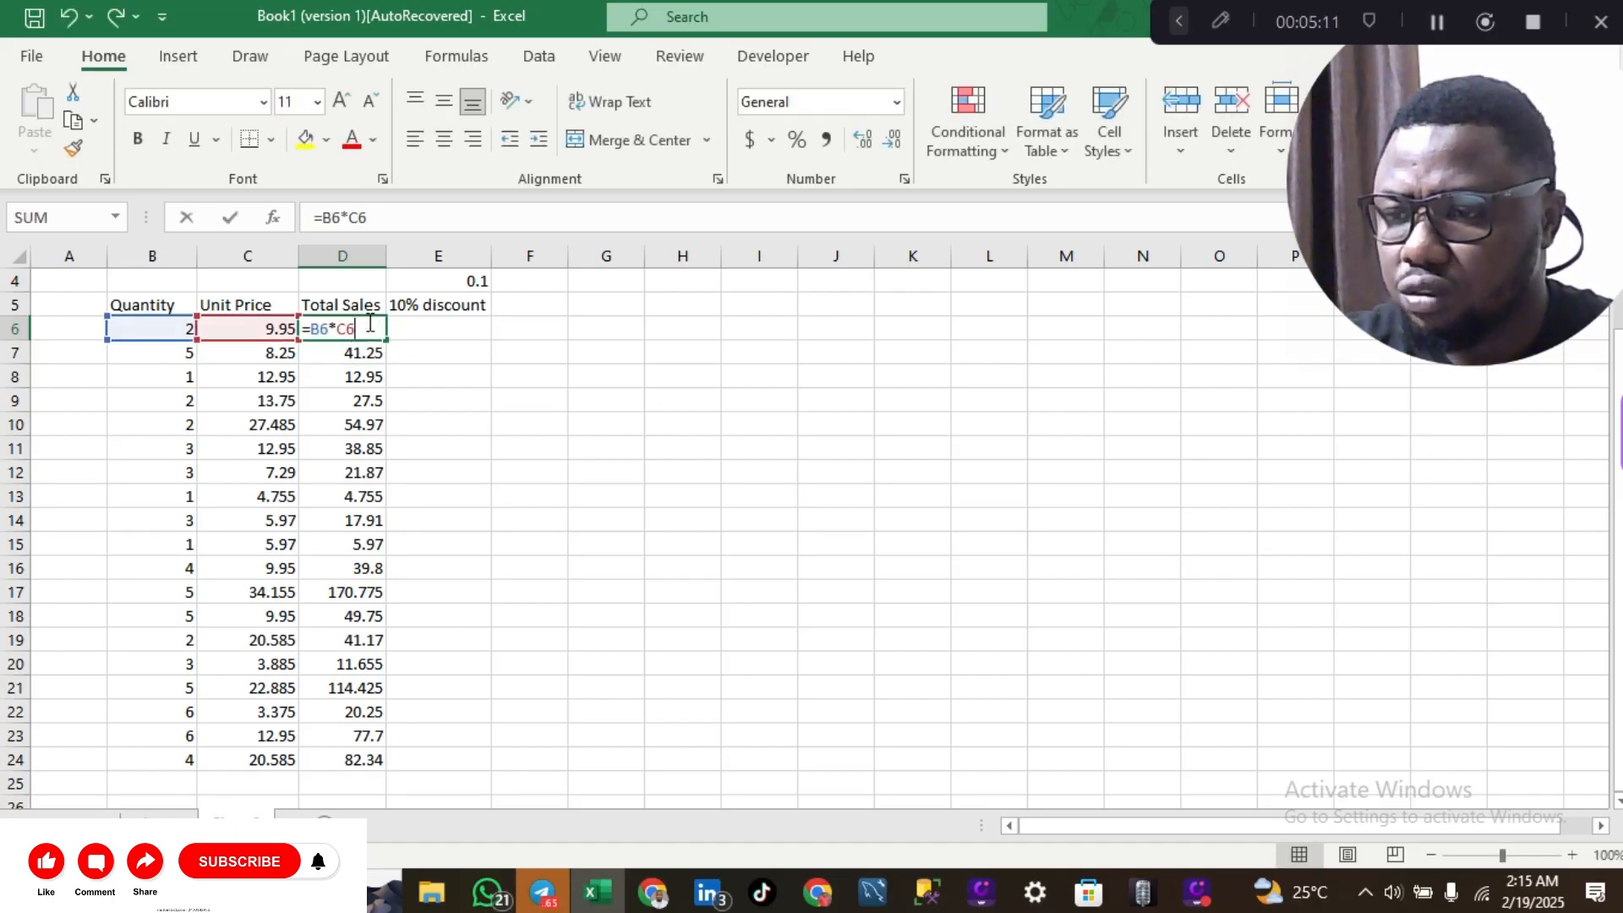
click(324, 331)
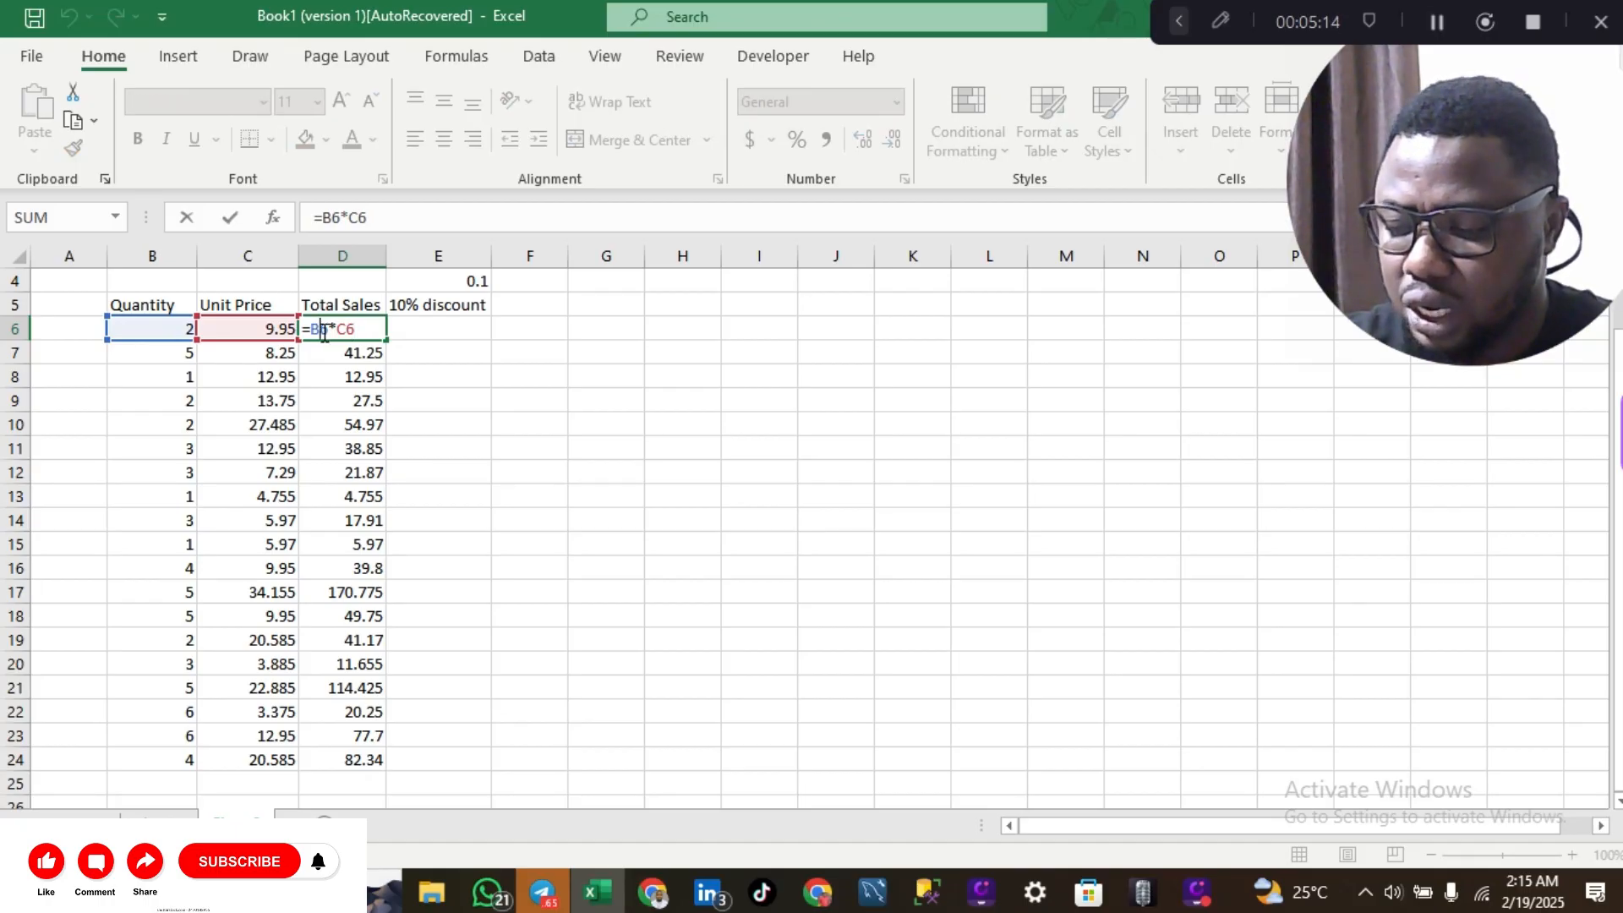
double_click(324, 331)
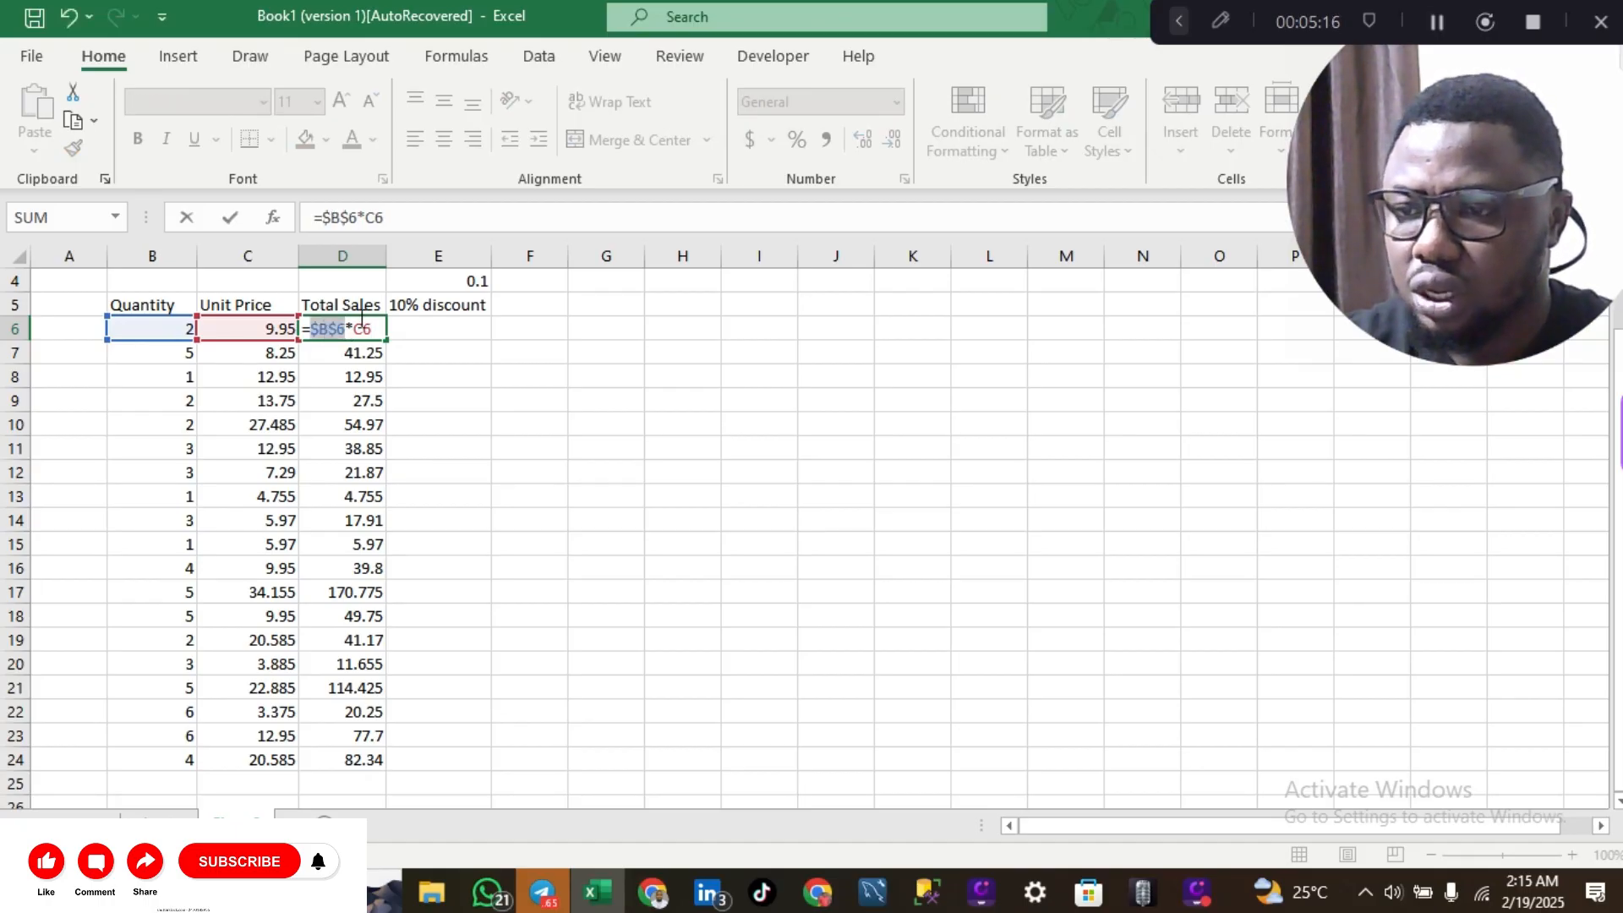
key(Return)
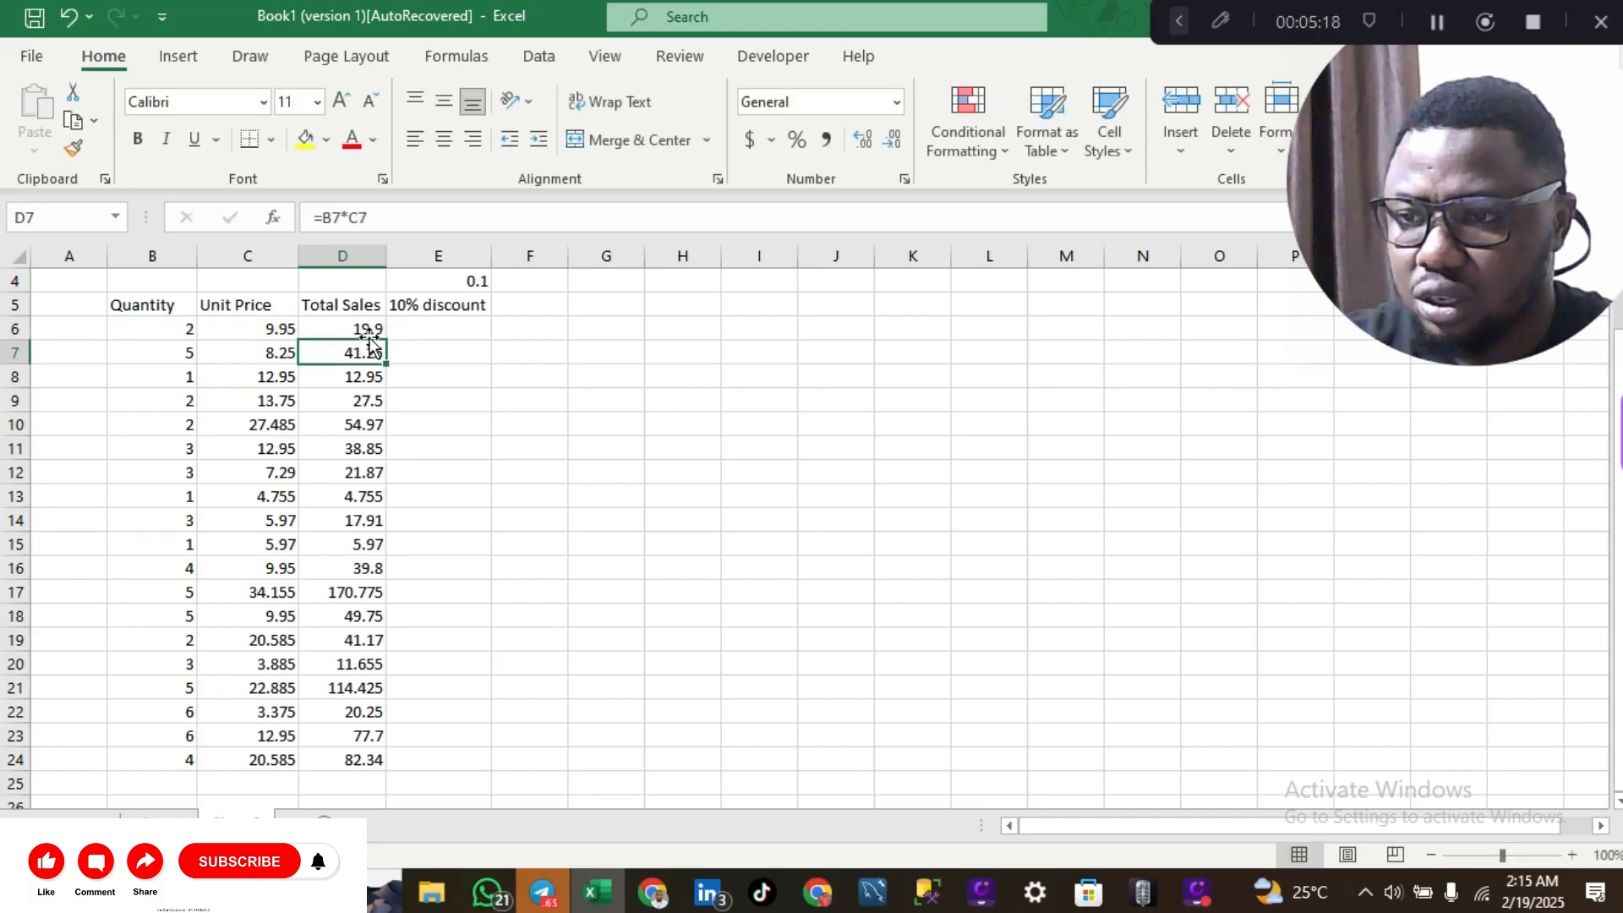
Step: Fill D6's absolute-reference formula down the Total Sales column to row 24 and examine the references in rows 6 through 10
click(368, 330)
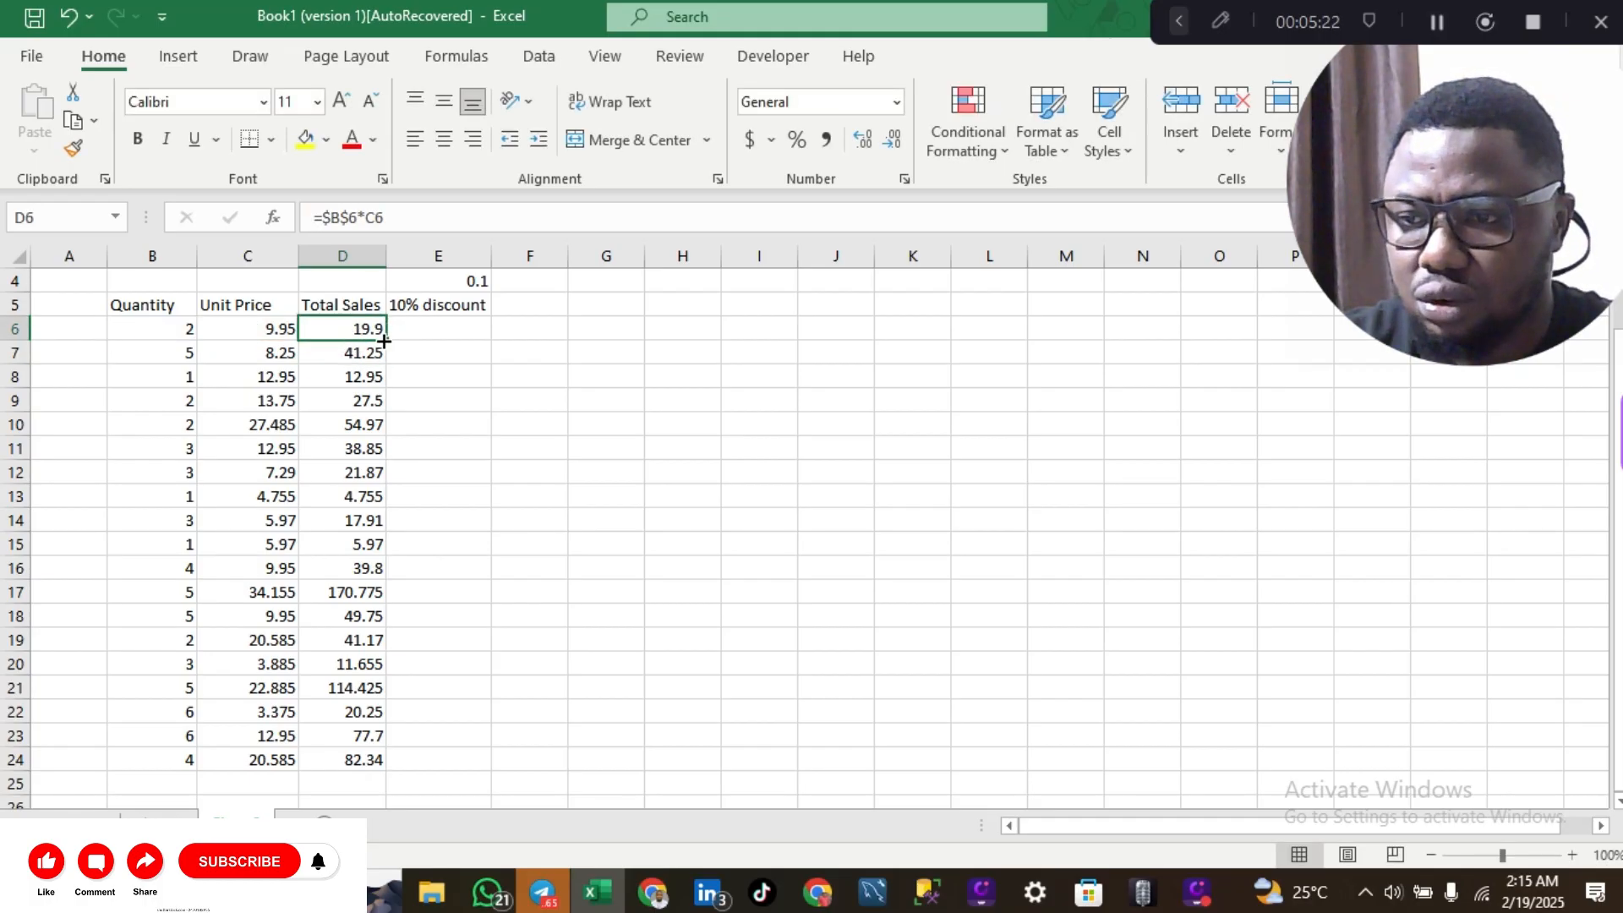
double_click(386, 339)
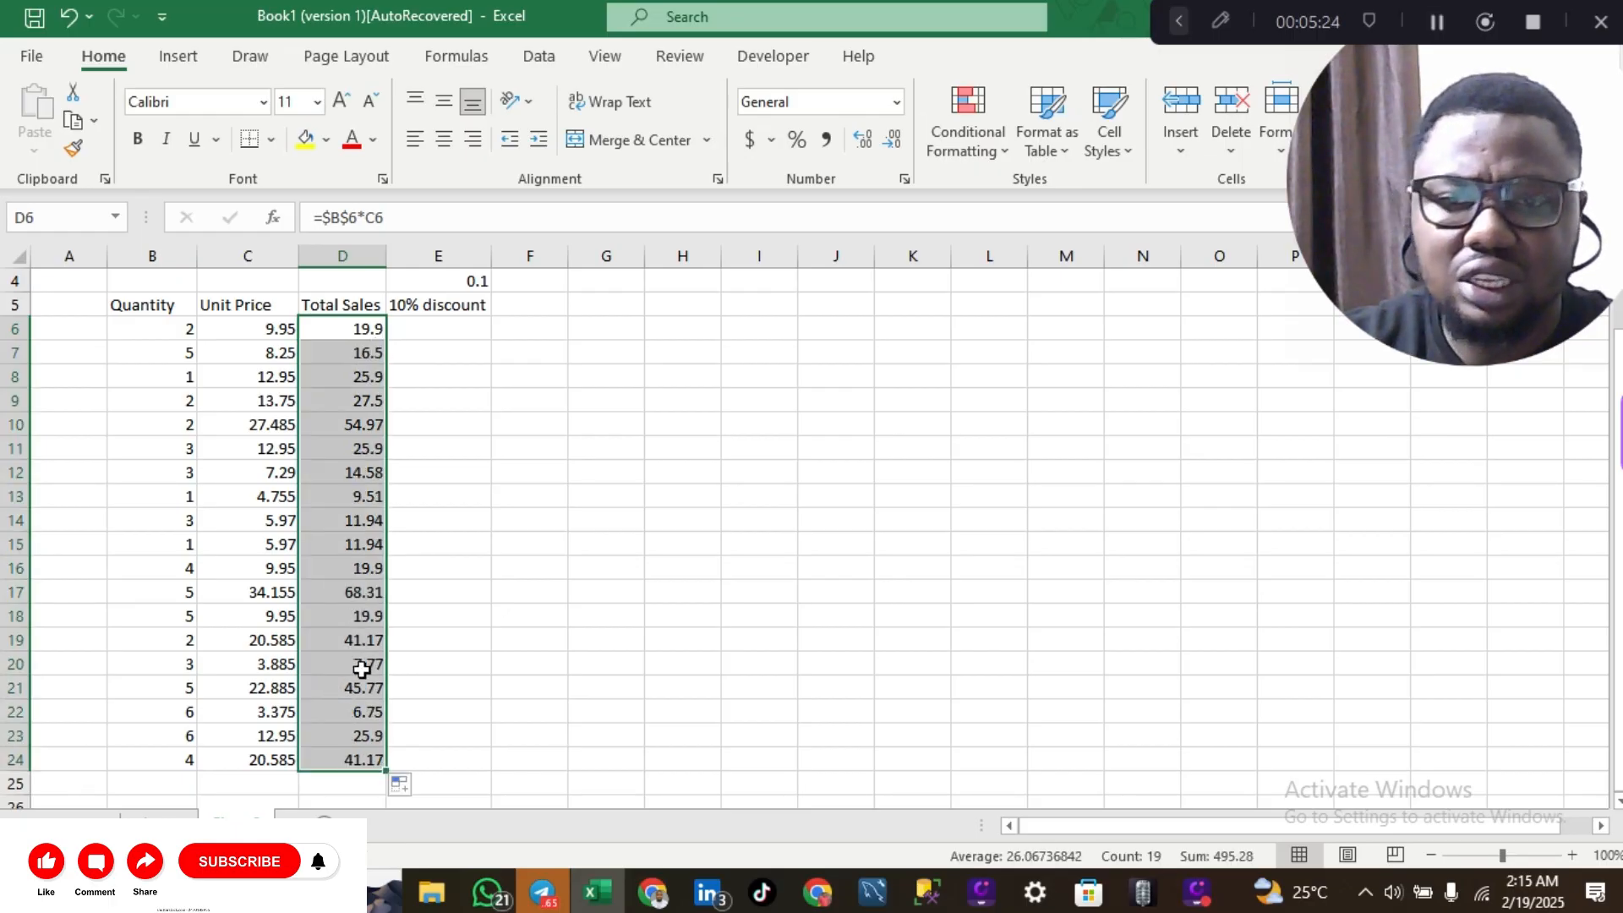
click(351, 361)
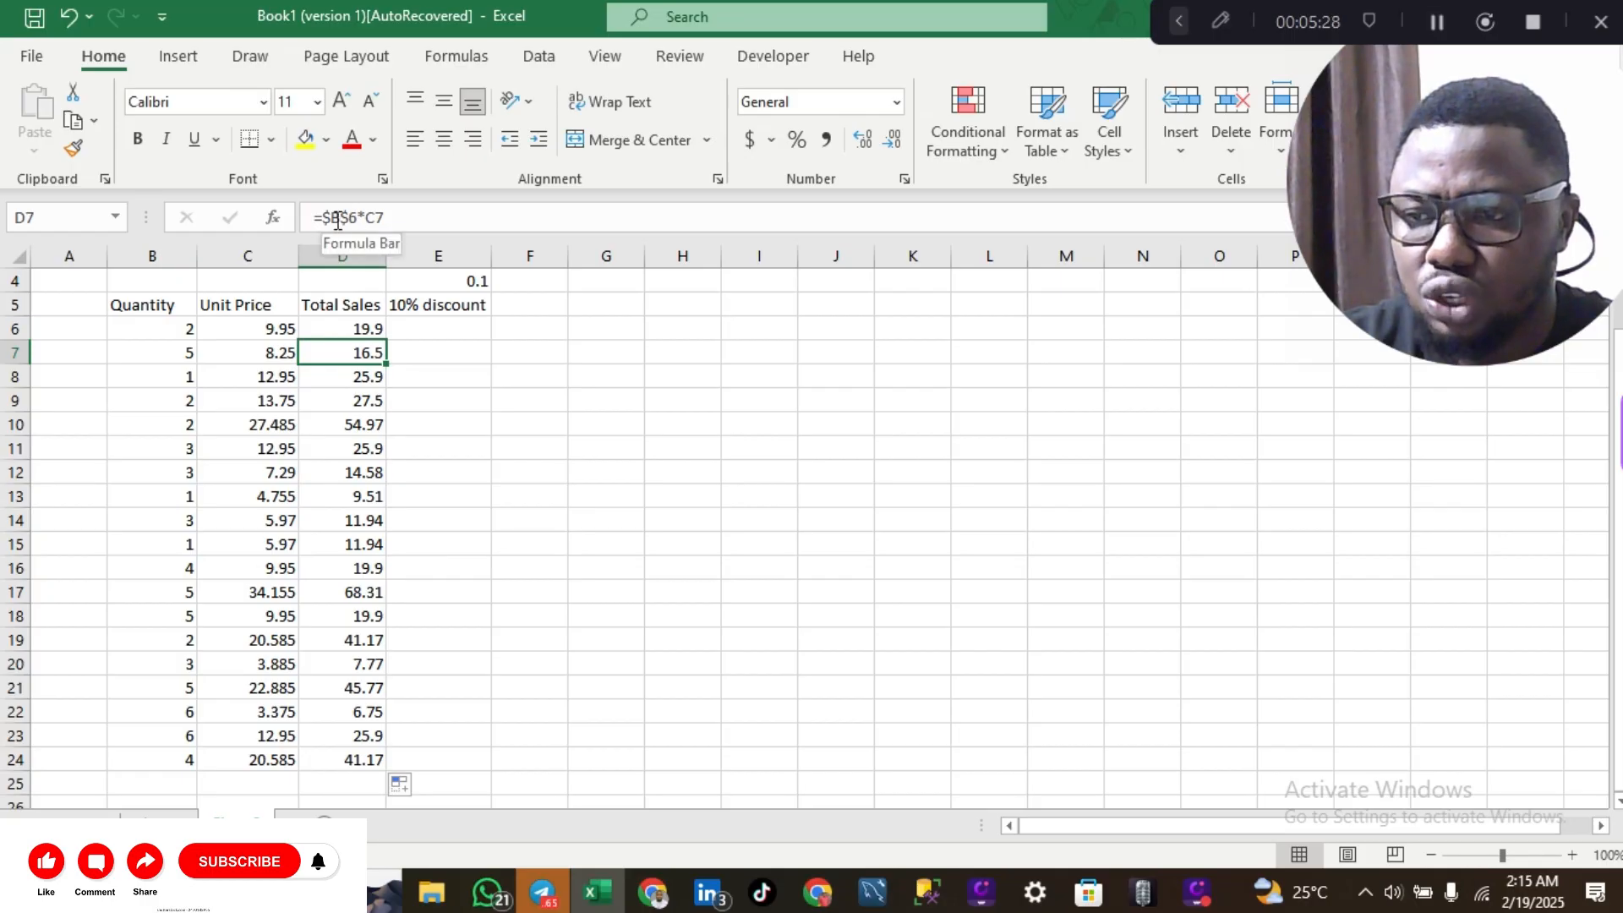
click(176, 332)
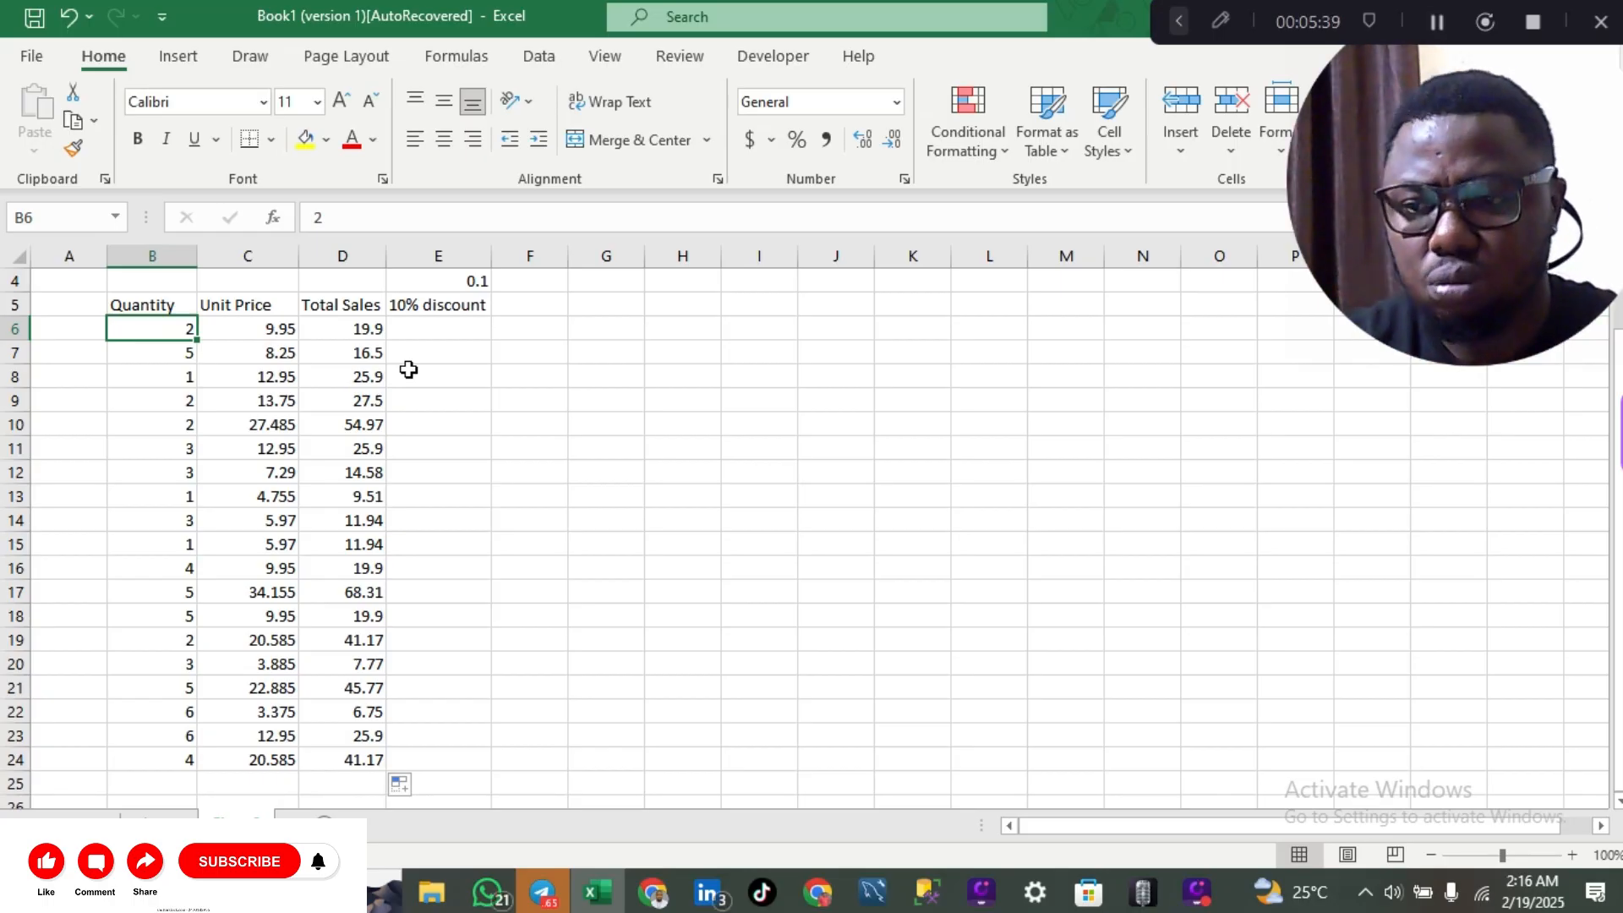
click(361, 334)
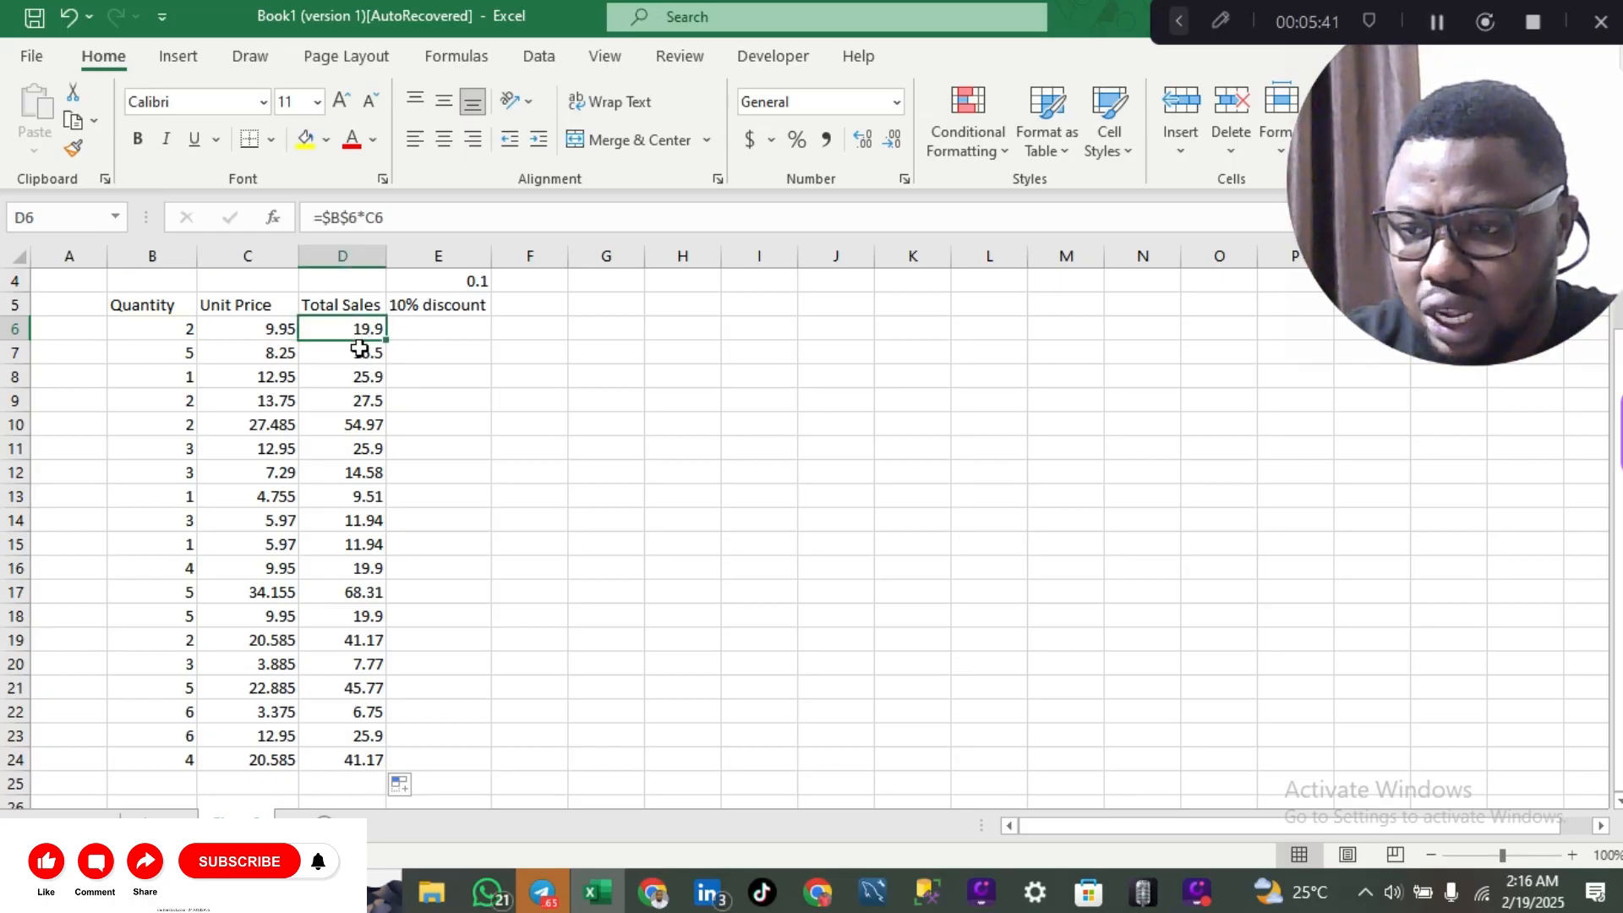
click(360, 352)
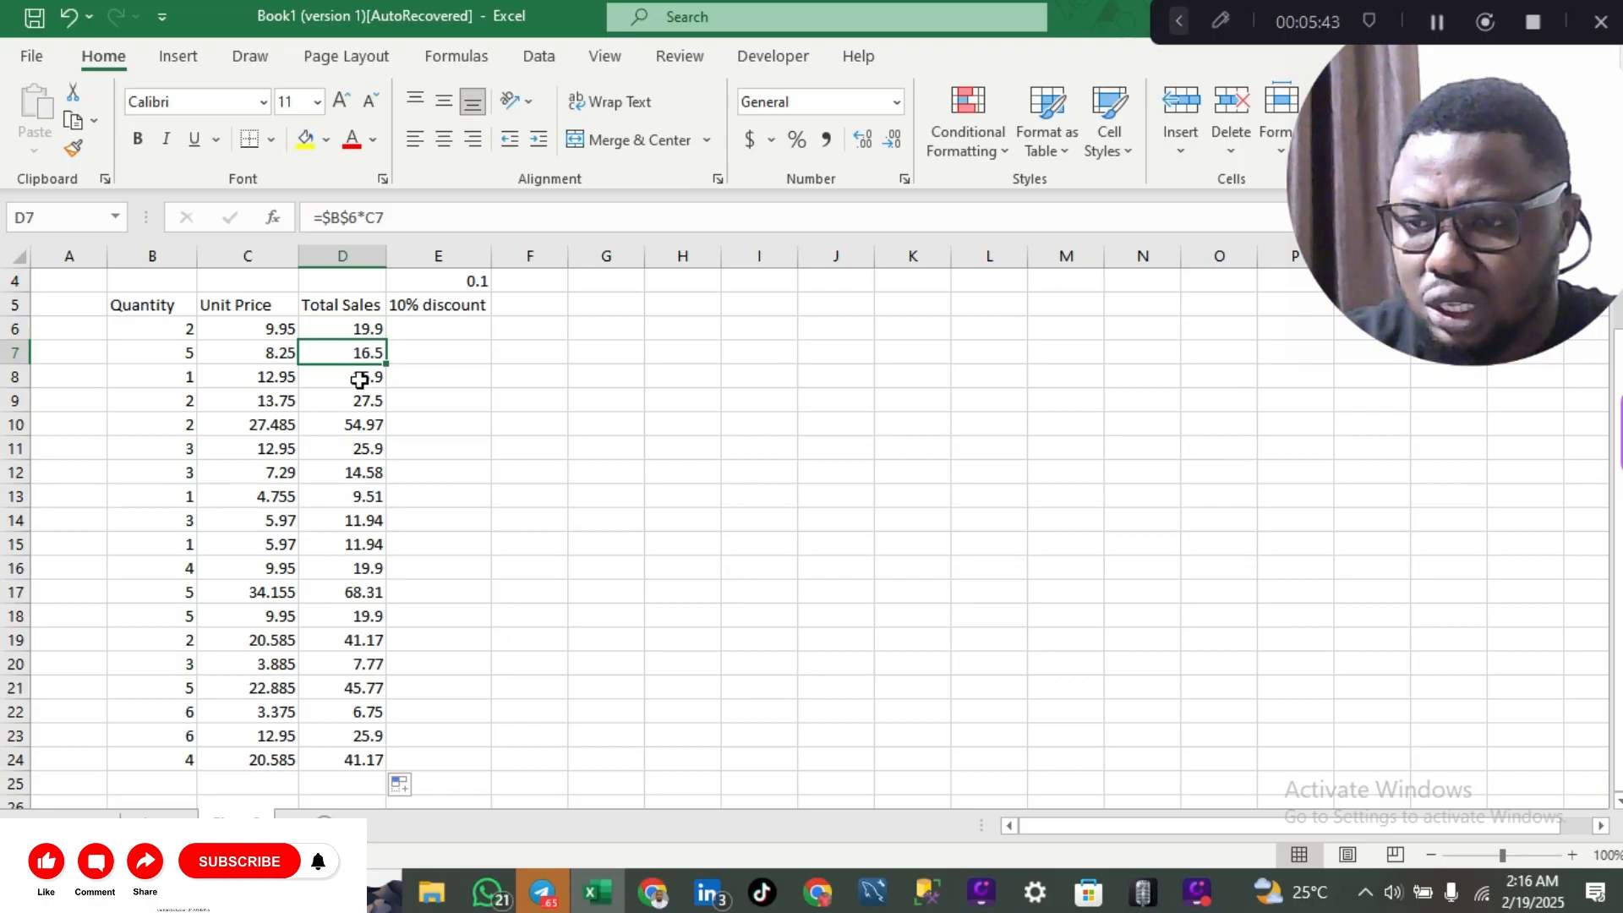
click(360, 377)
click(361, 400)
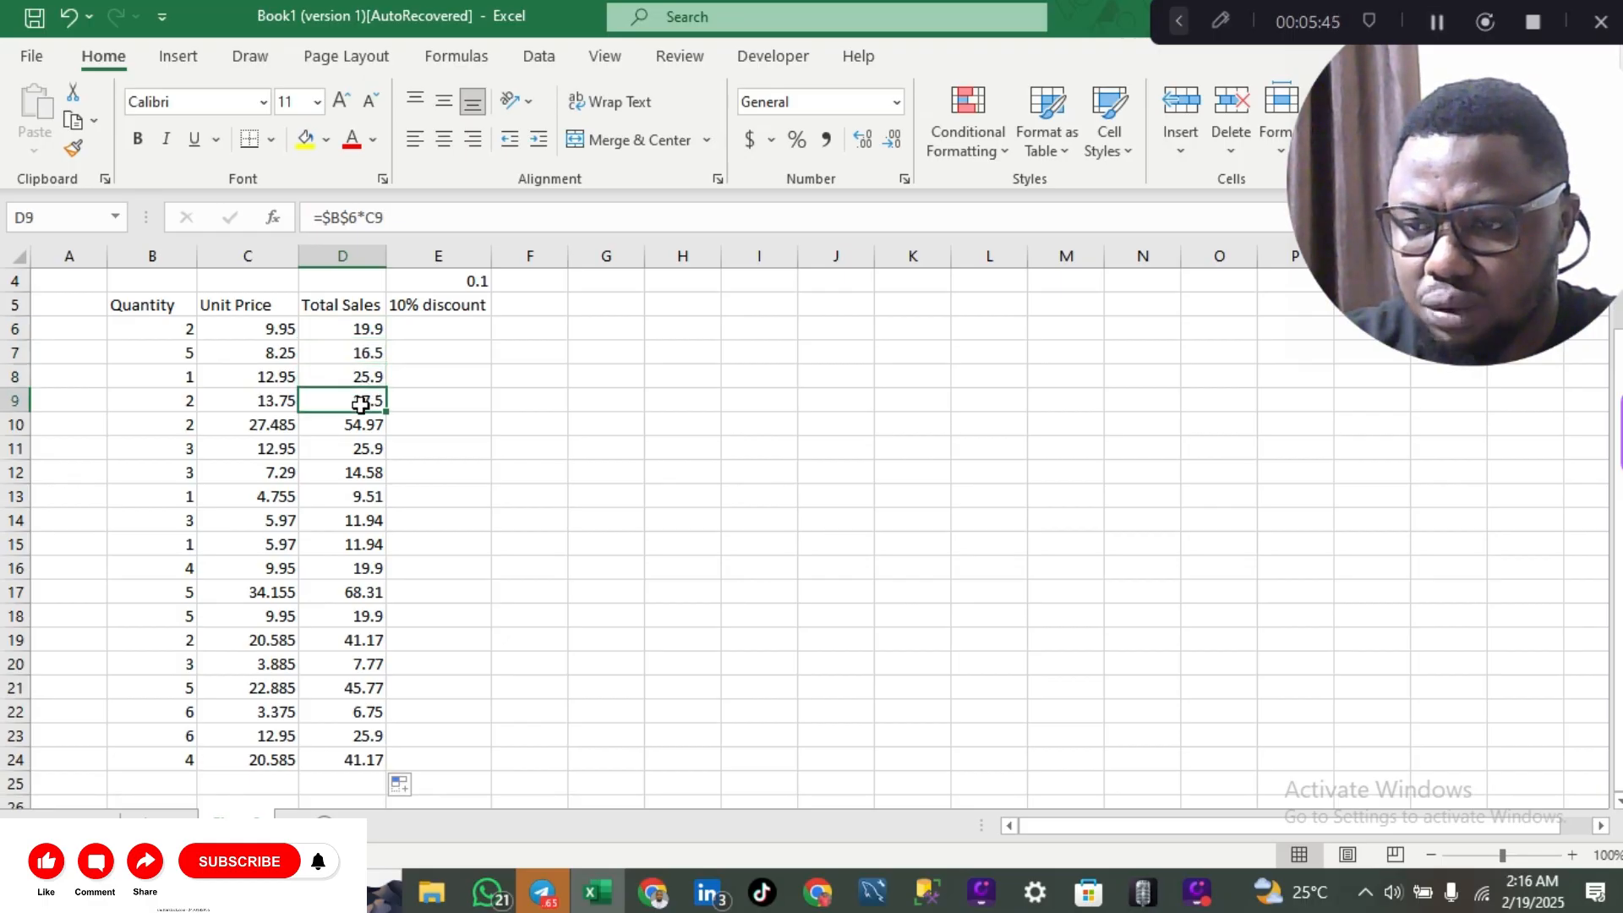
click(361, 422)
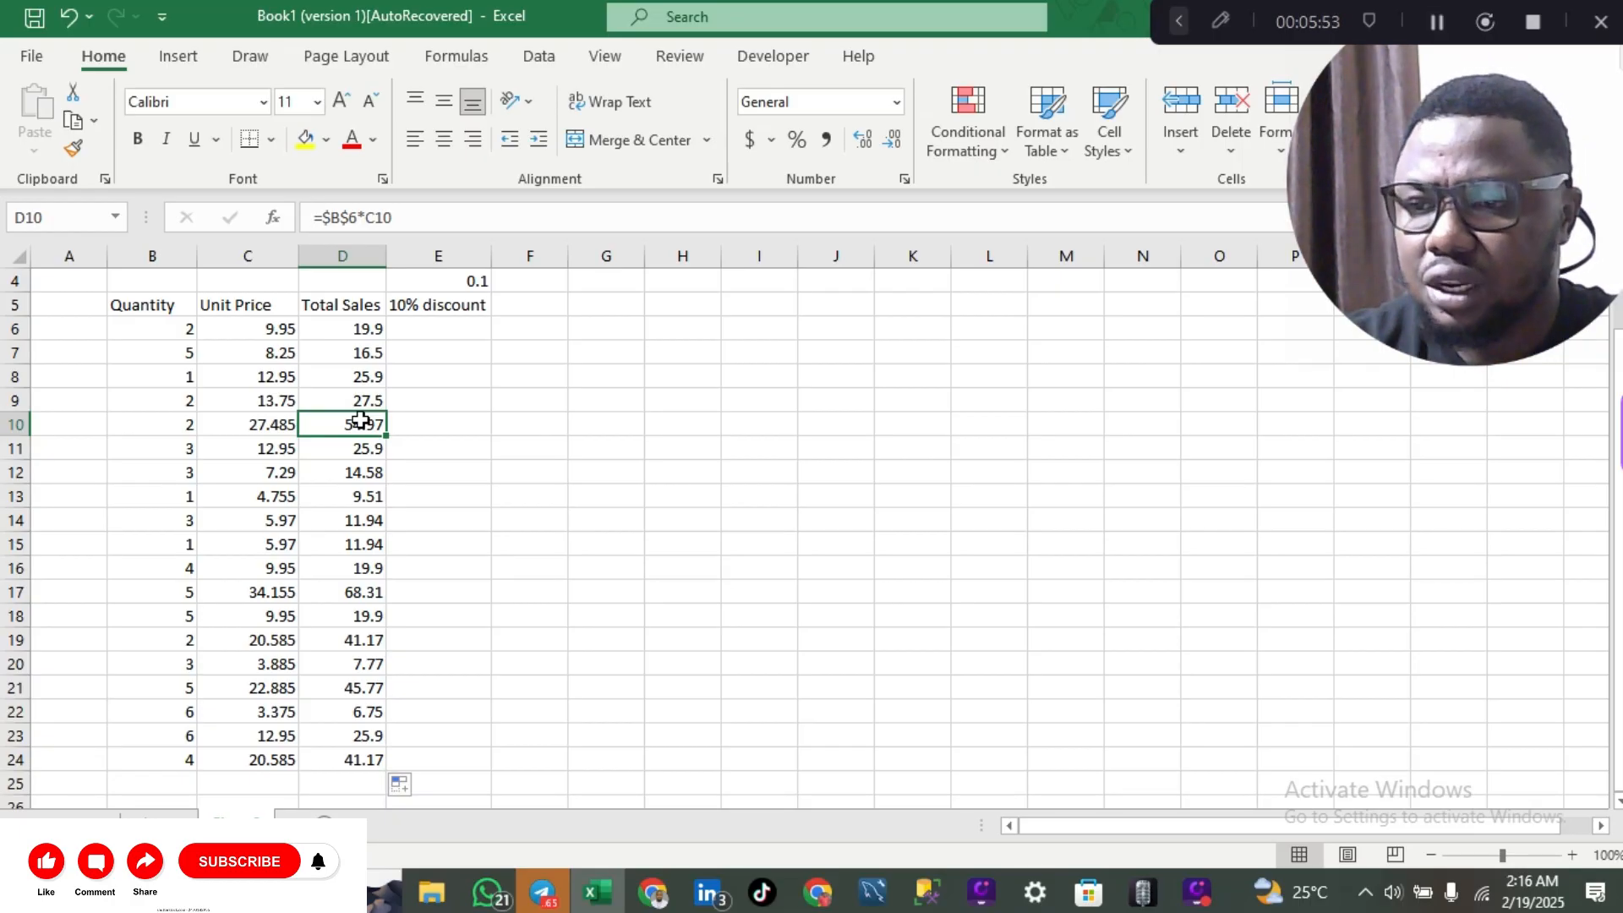
Step: Undo the last edit to D6 and the fill of its absolute-reference formula down the Total Sales column
double_click(370, 332)
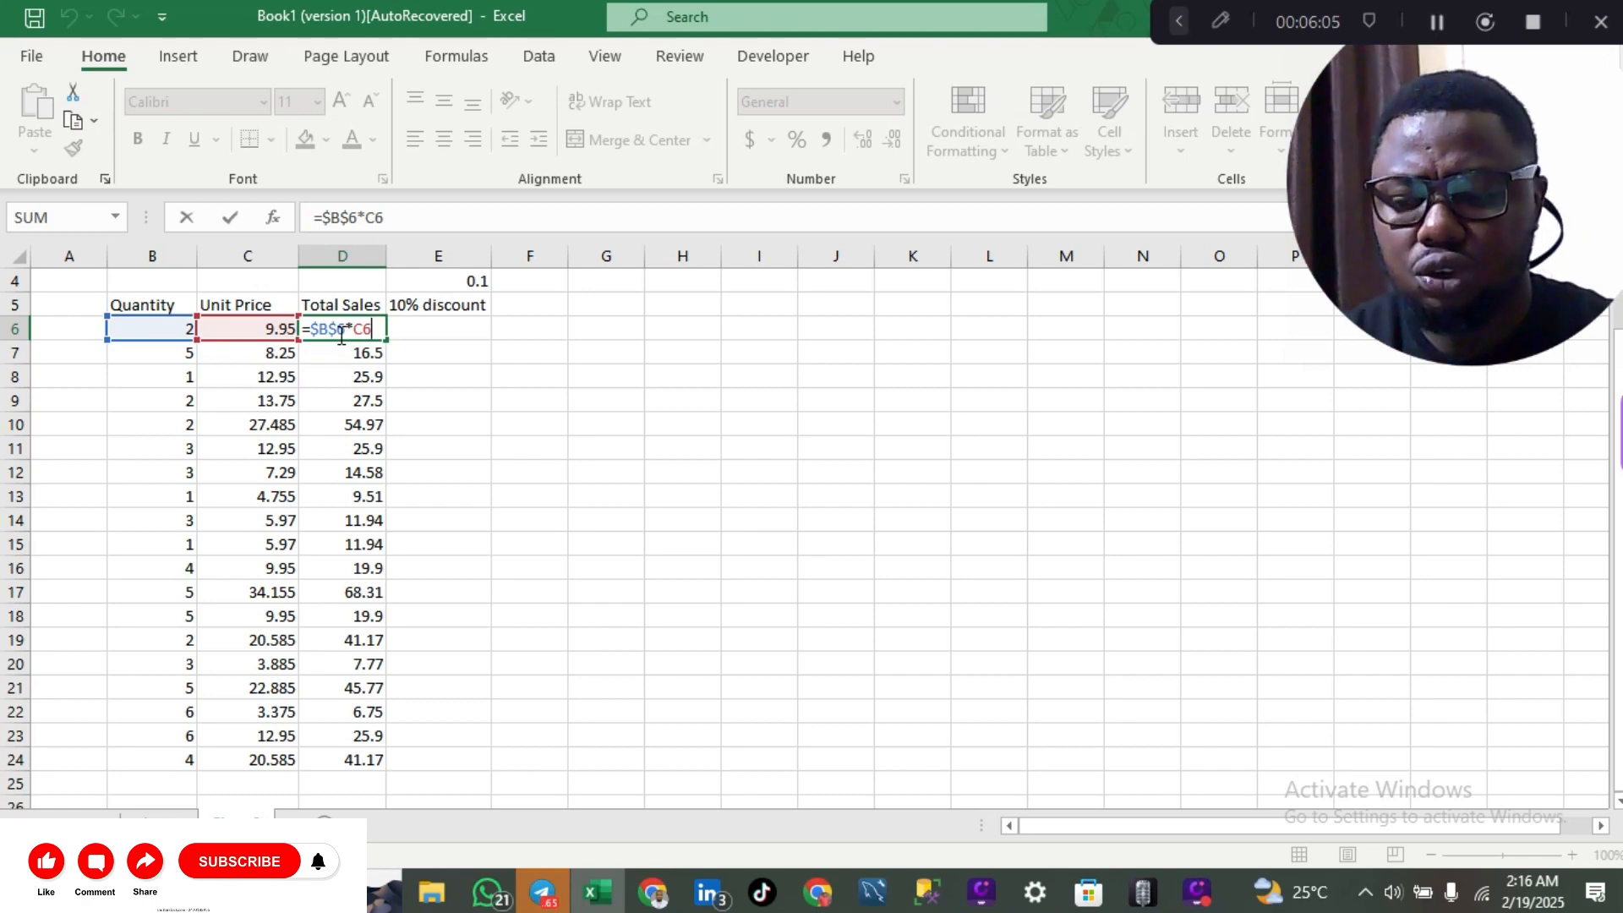
click(411, 371)
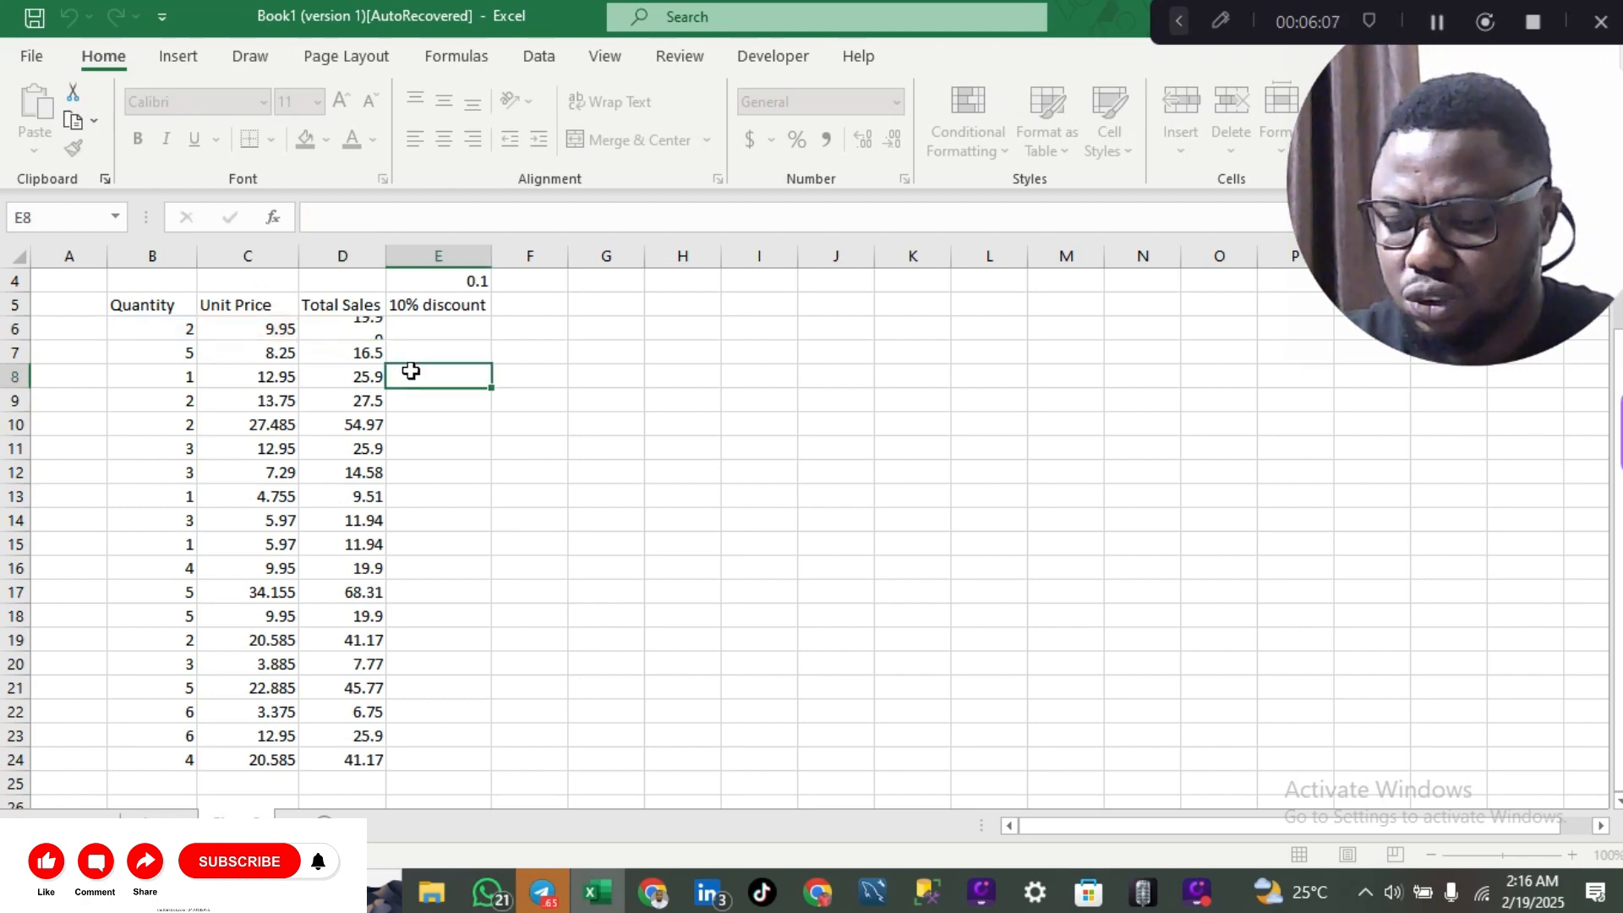
key(ctrl+z)
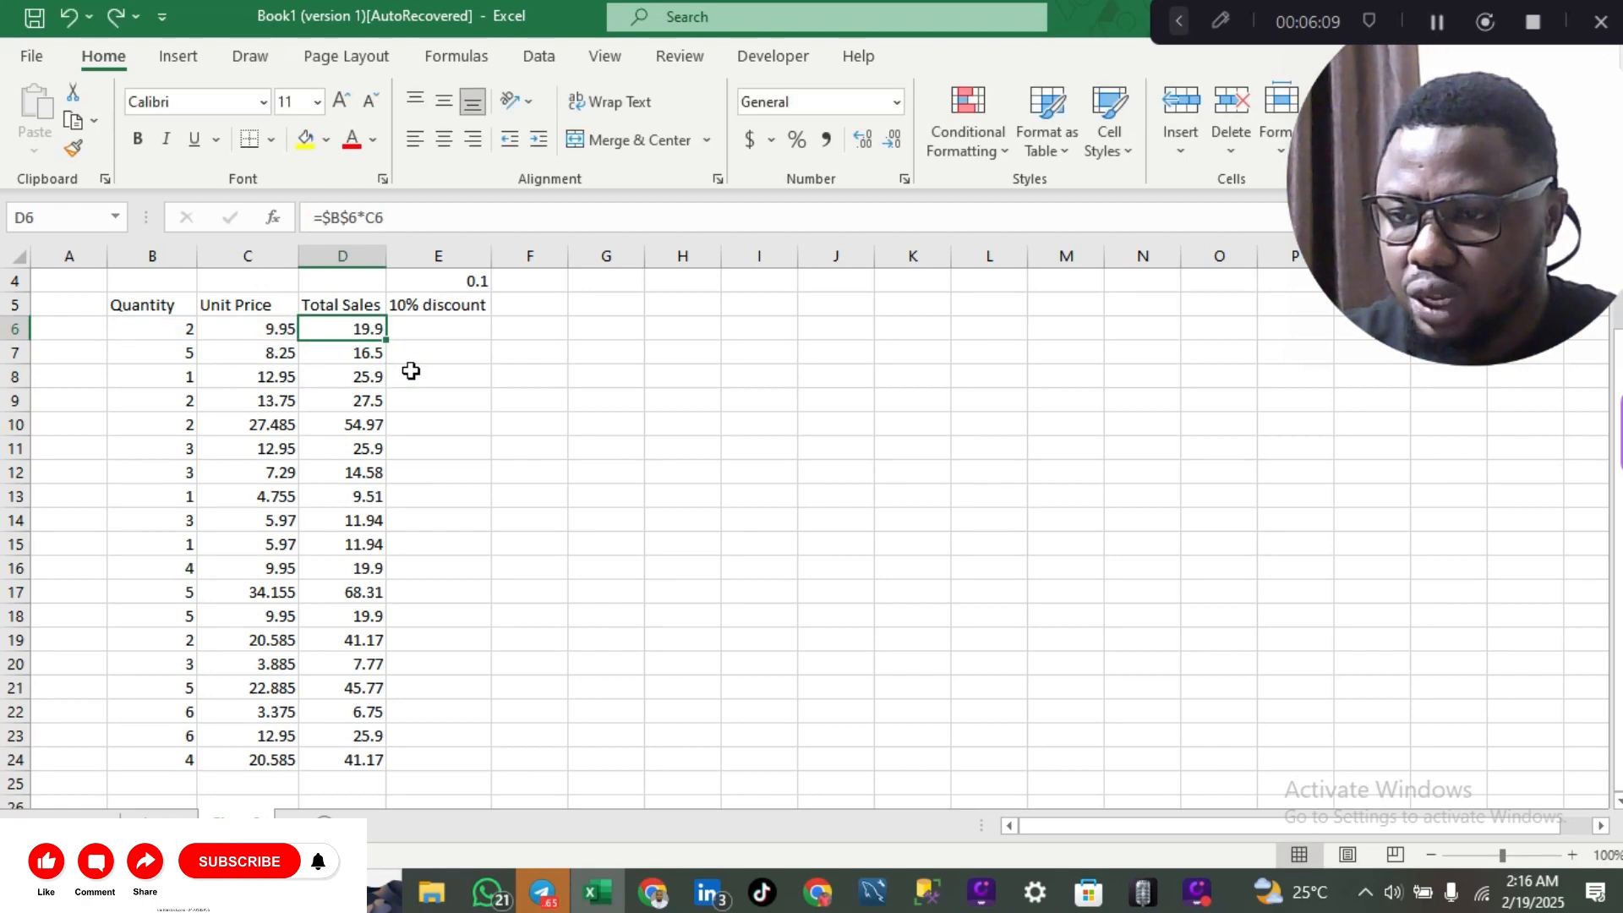
key(ctrl+z)
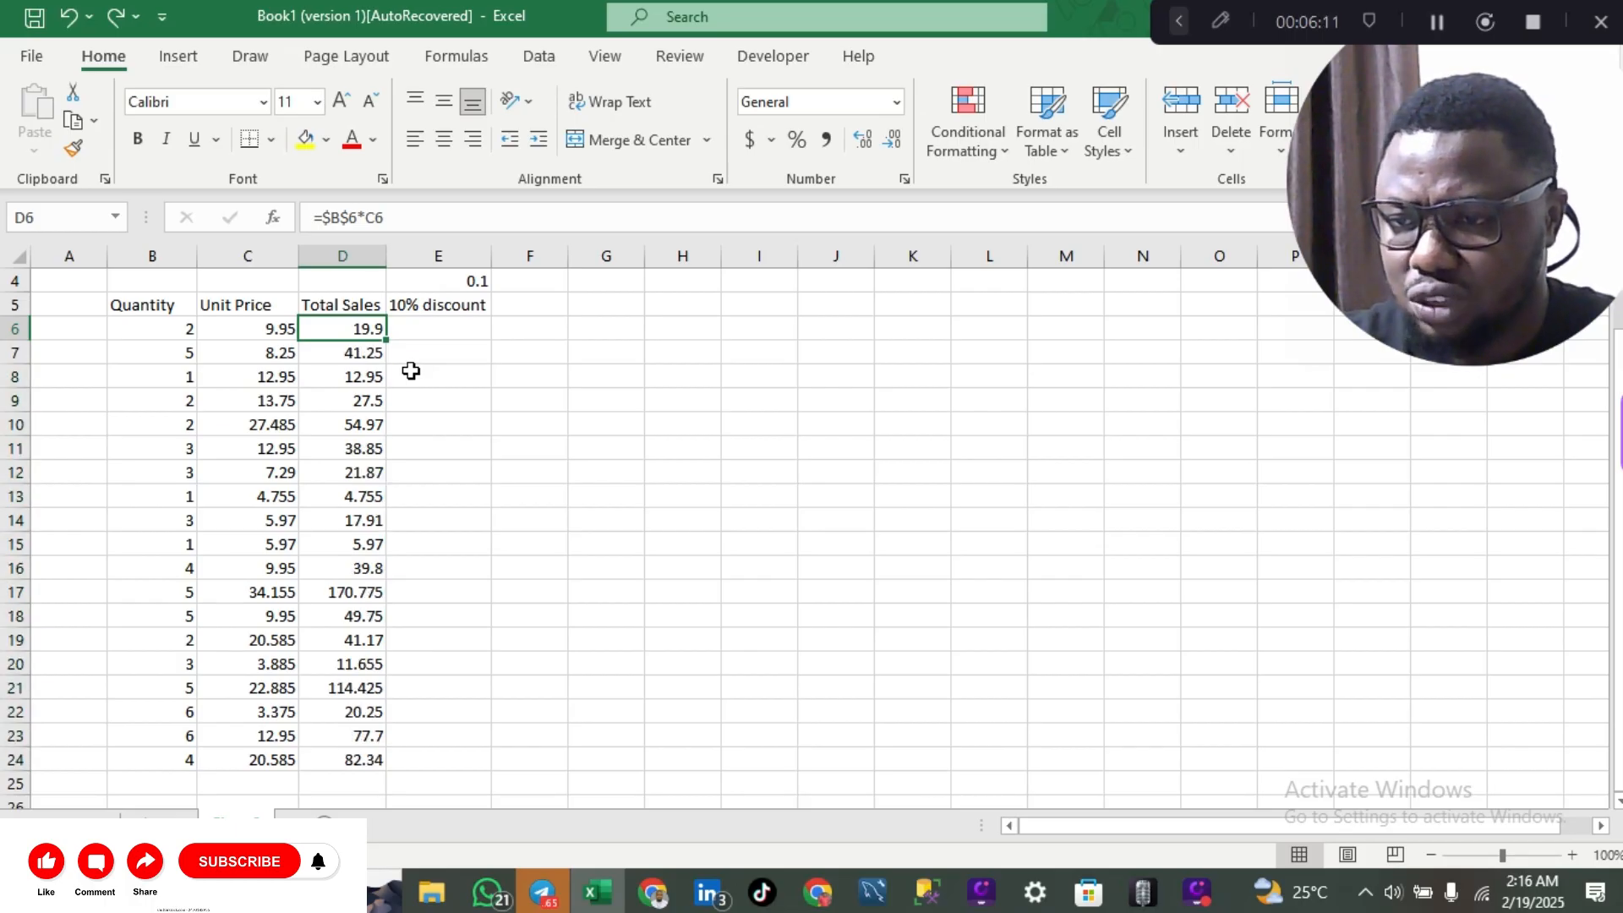
Step: Change D6's Total Sales formula back to the relative form =B6*C6 and fill it down the column to row 24
double_click(363, 331)
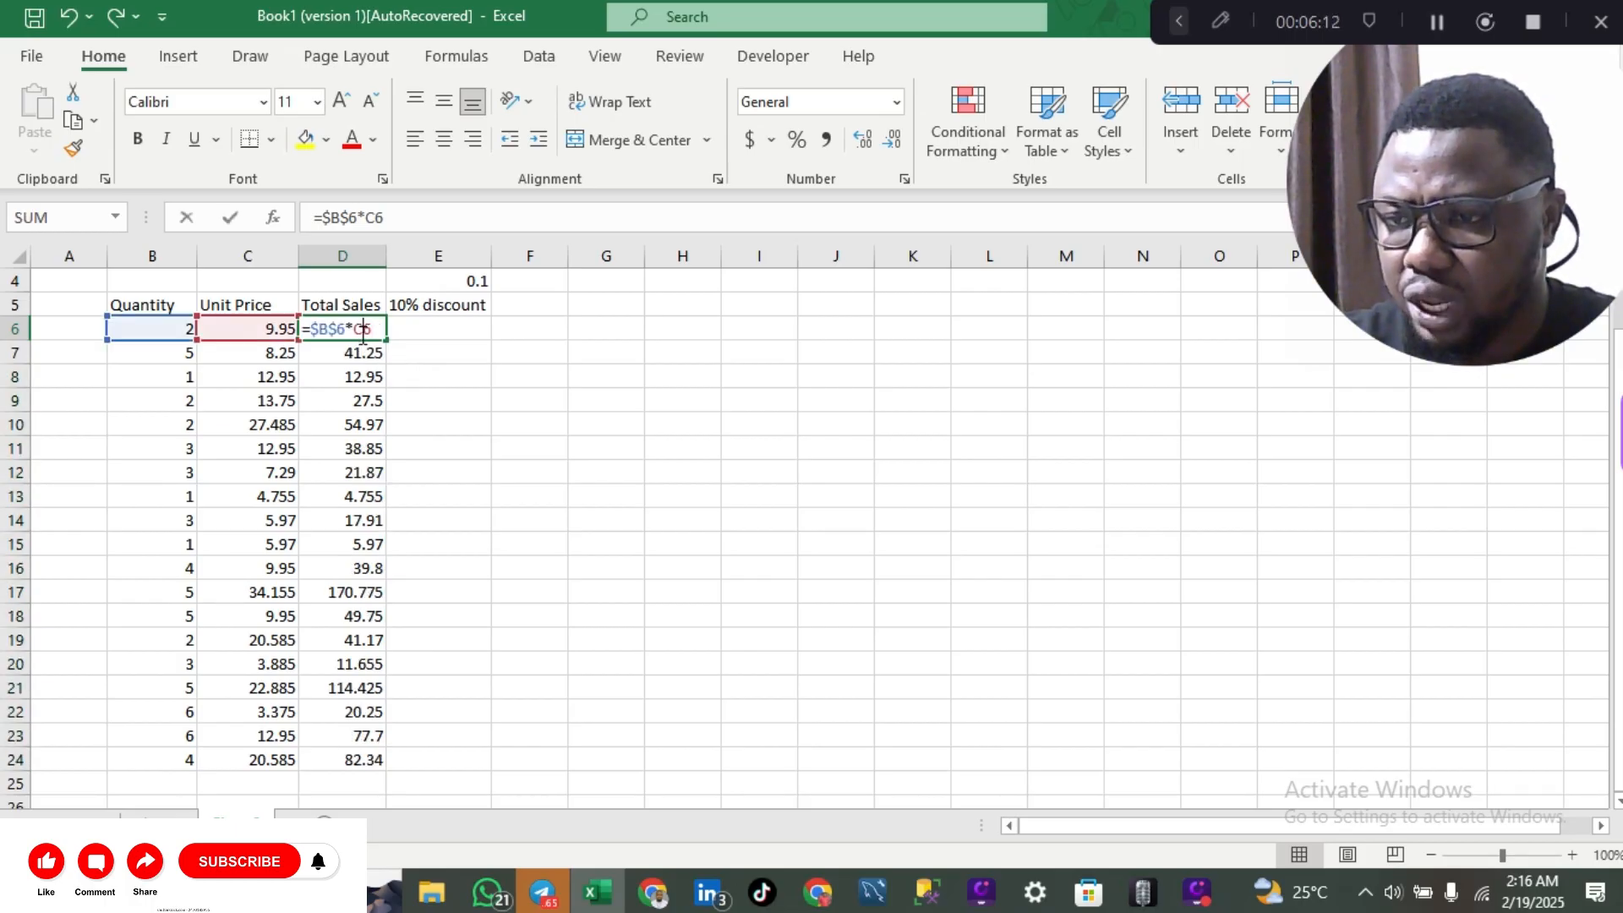
click(350, 218)
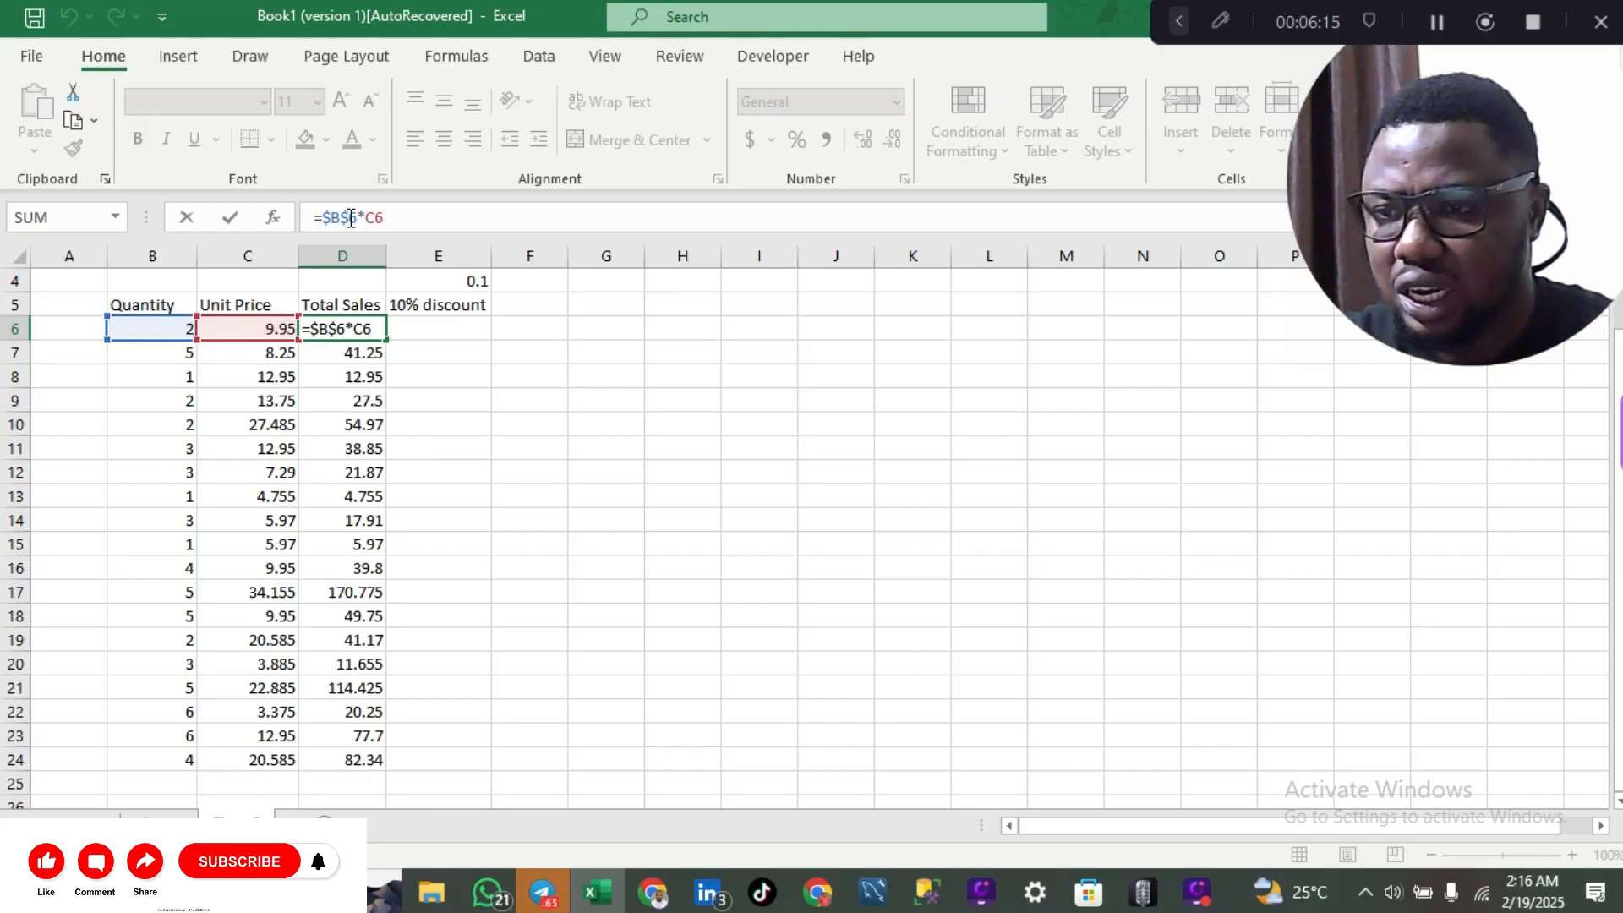
key(BackSpace)
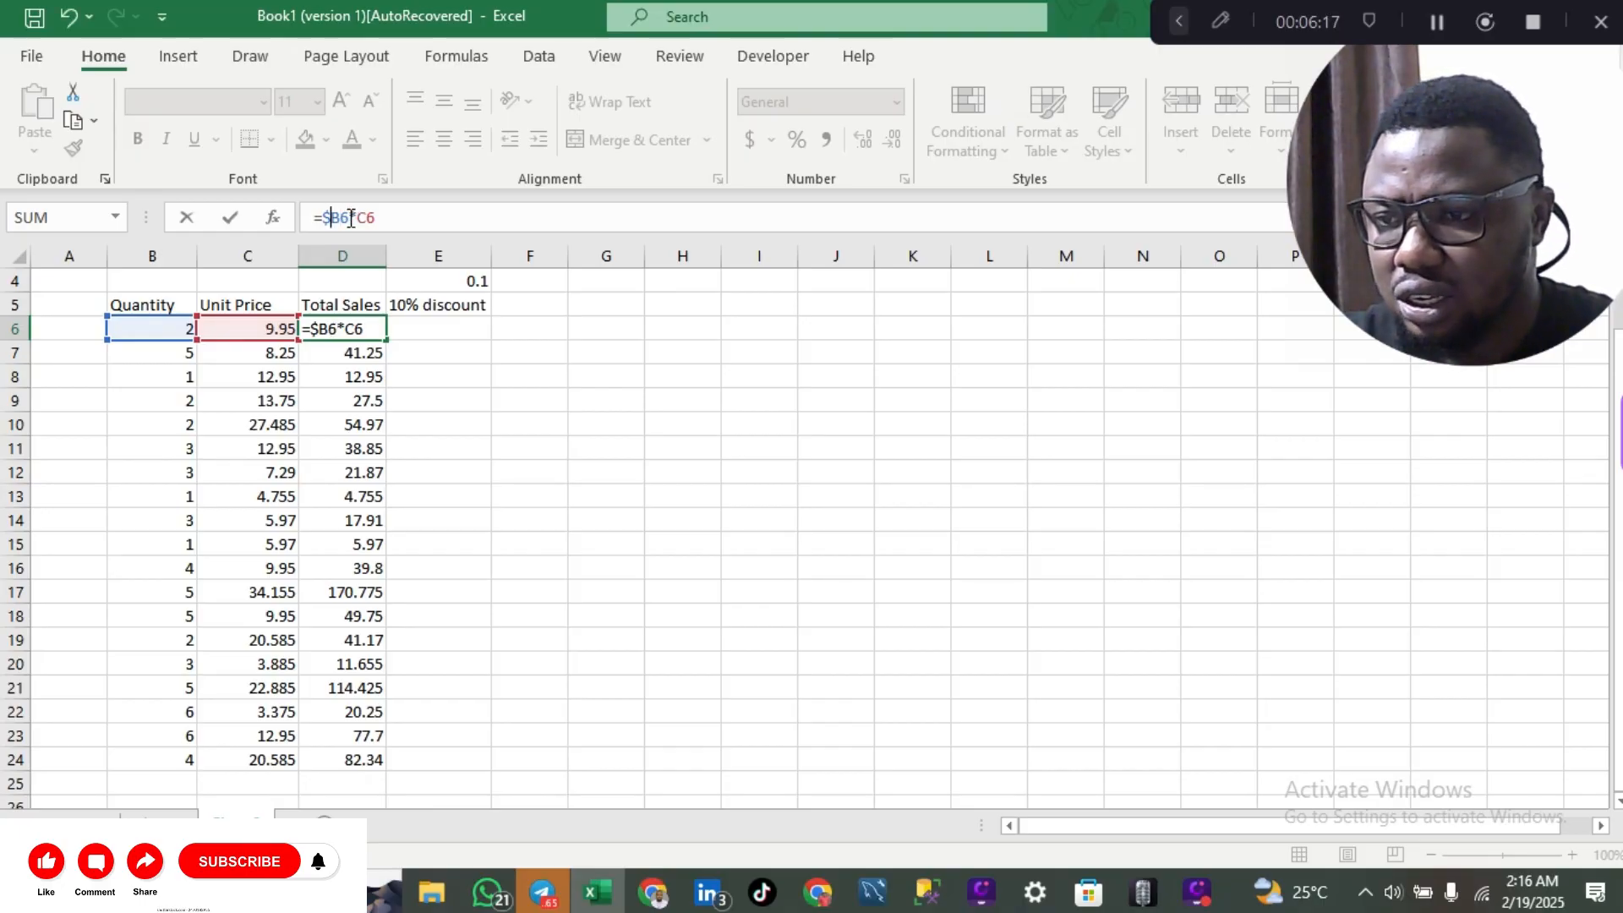
key(BackSpace)
key(Return)
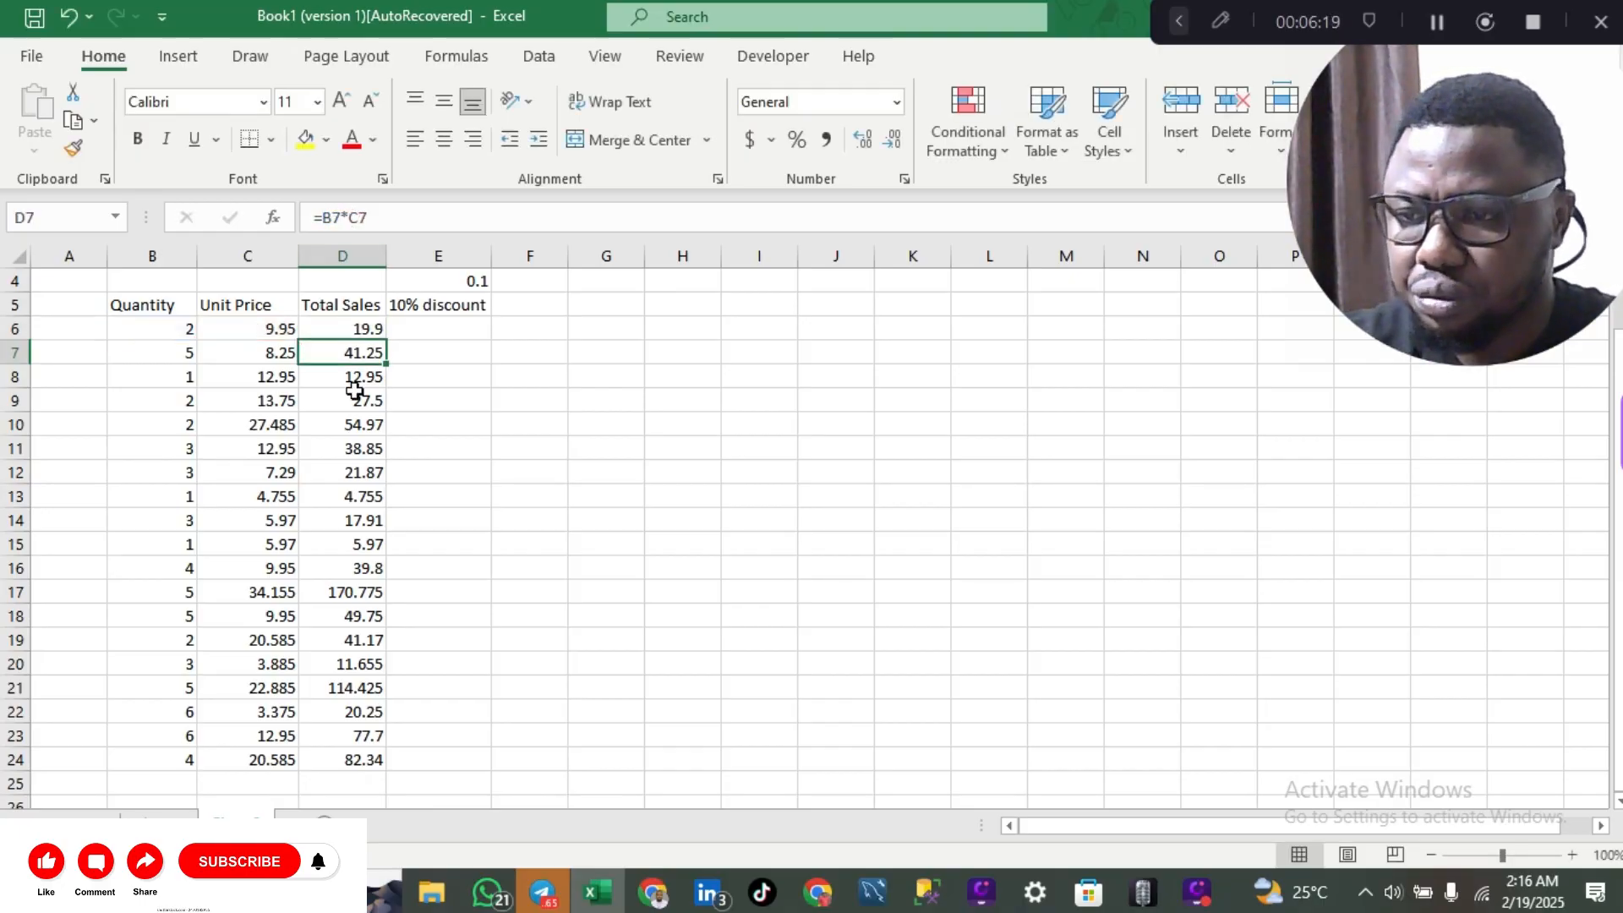
click(366, 329)
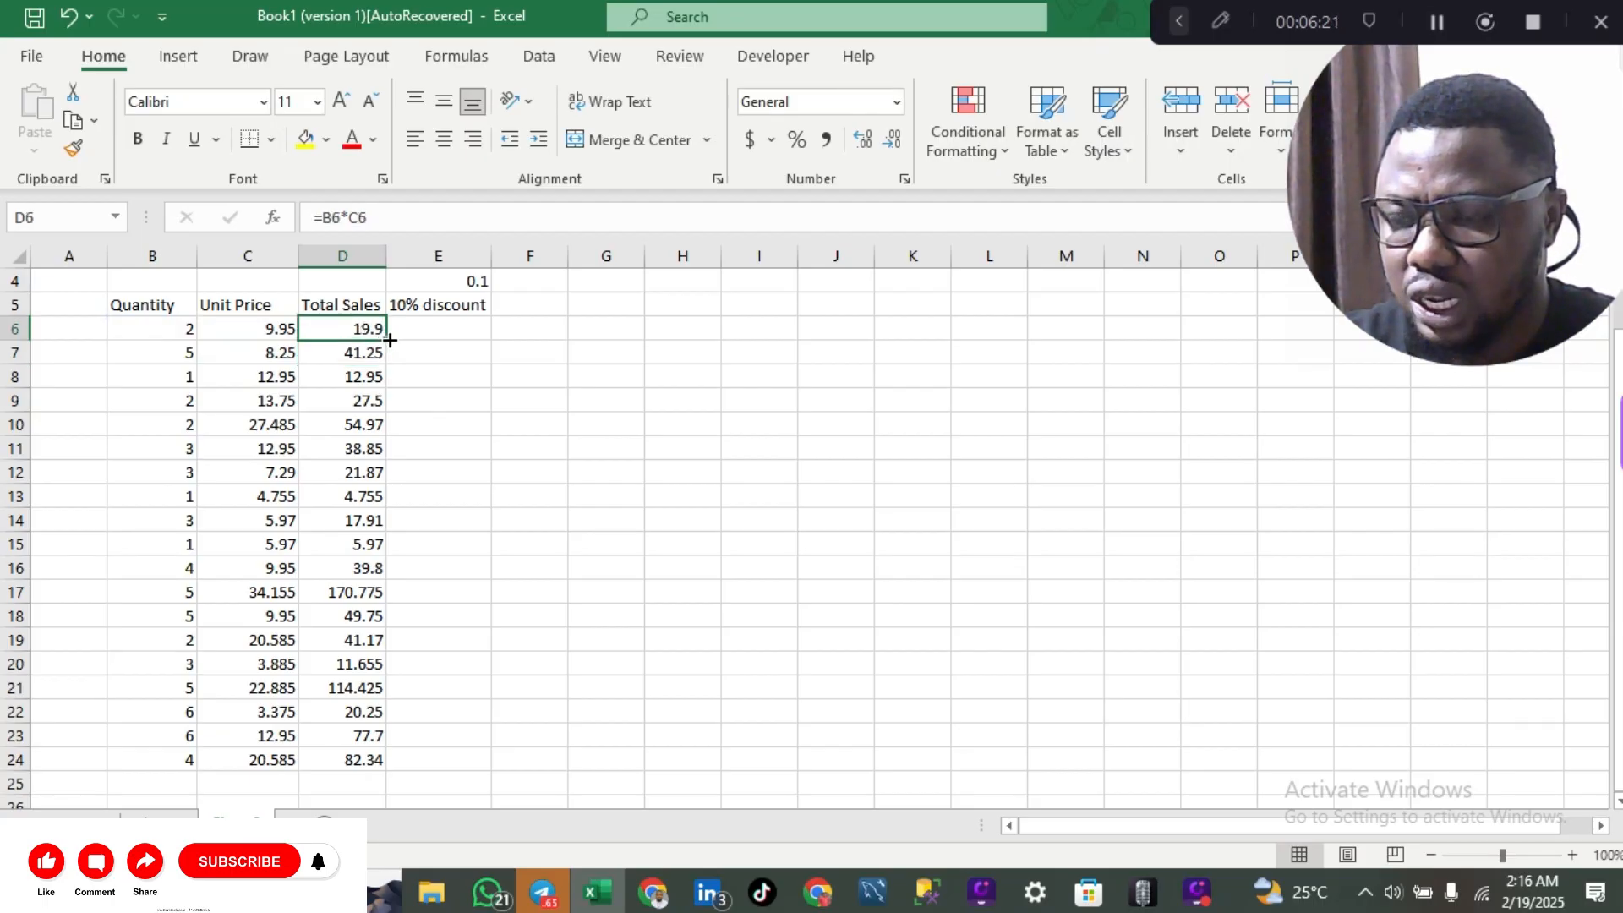
double_click(390, 340)
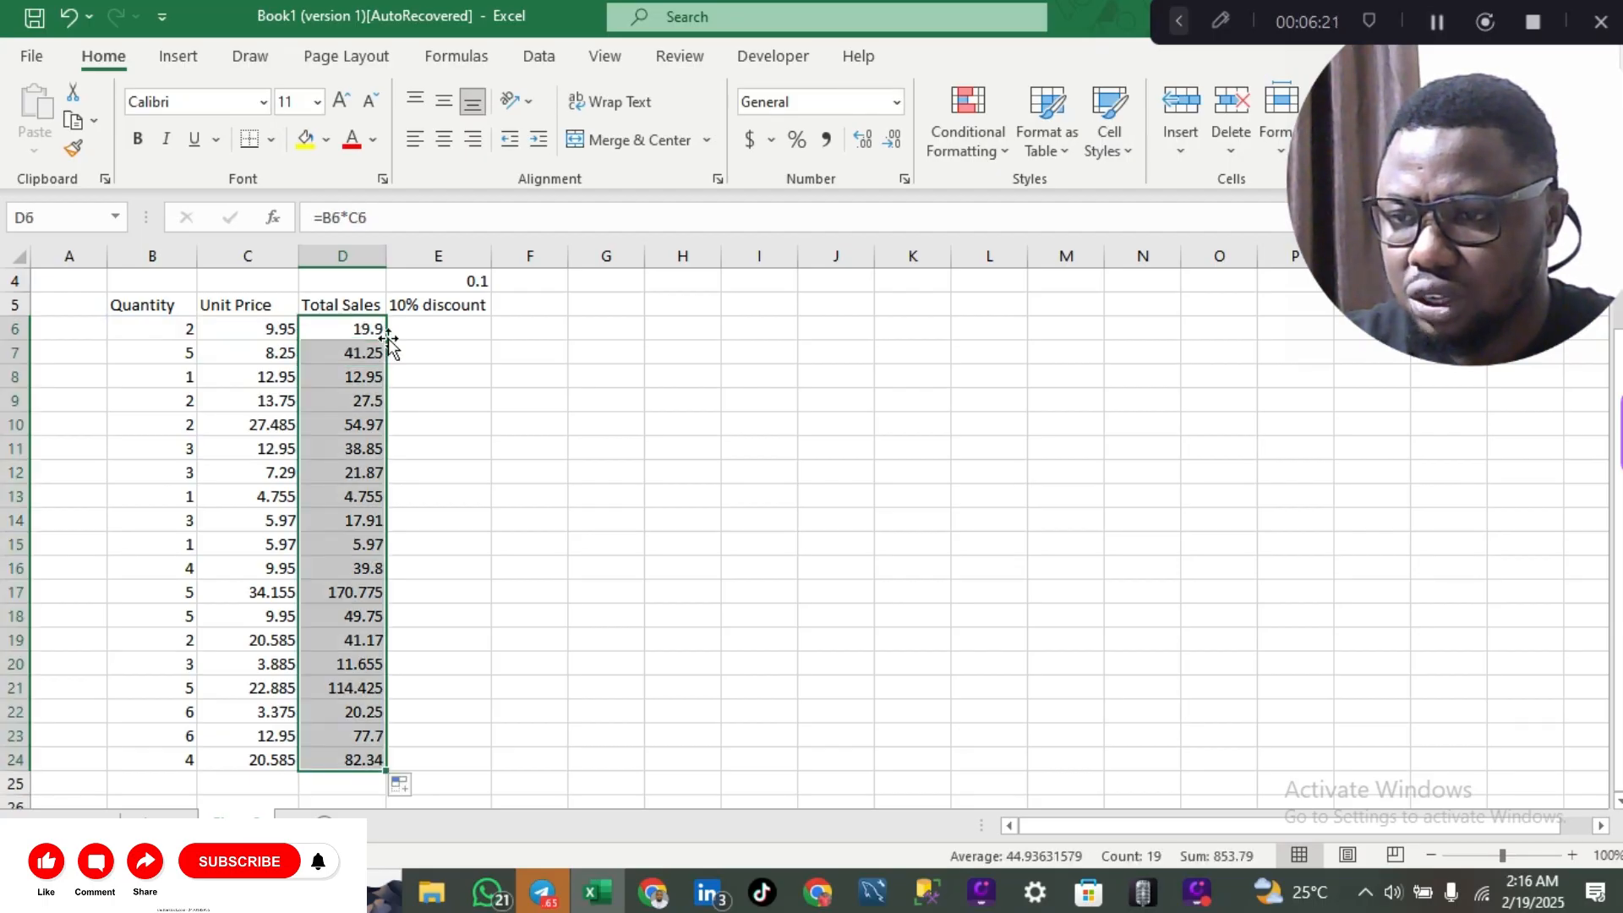
click(438, 330)
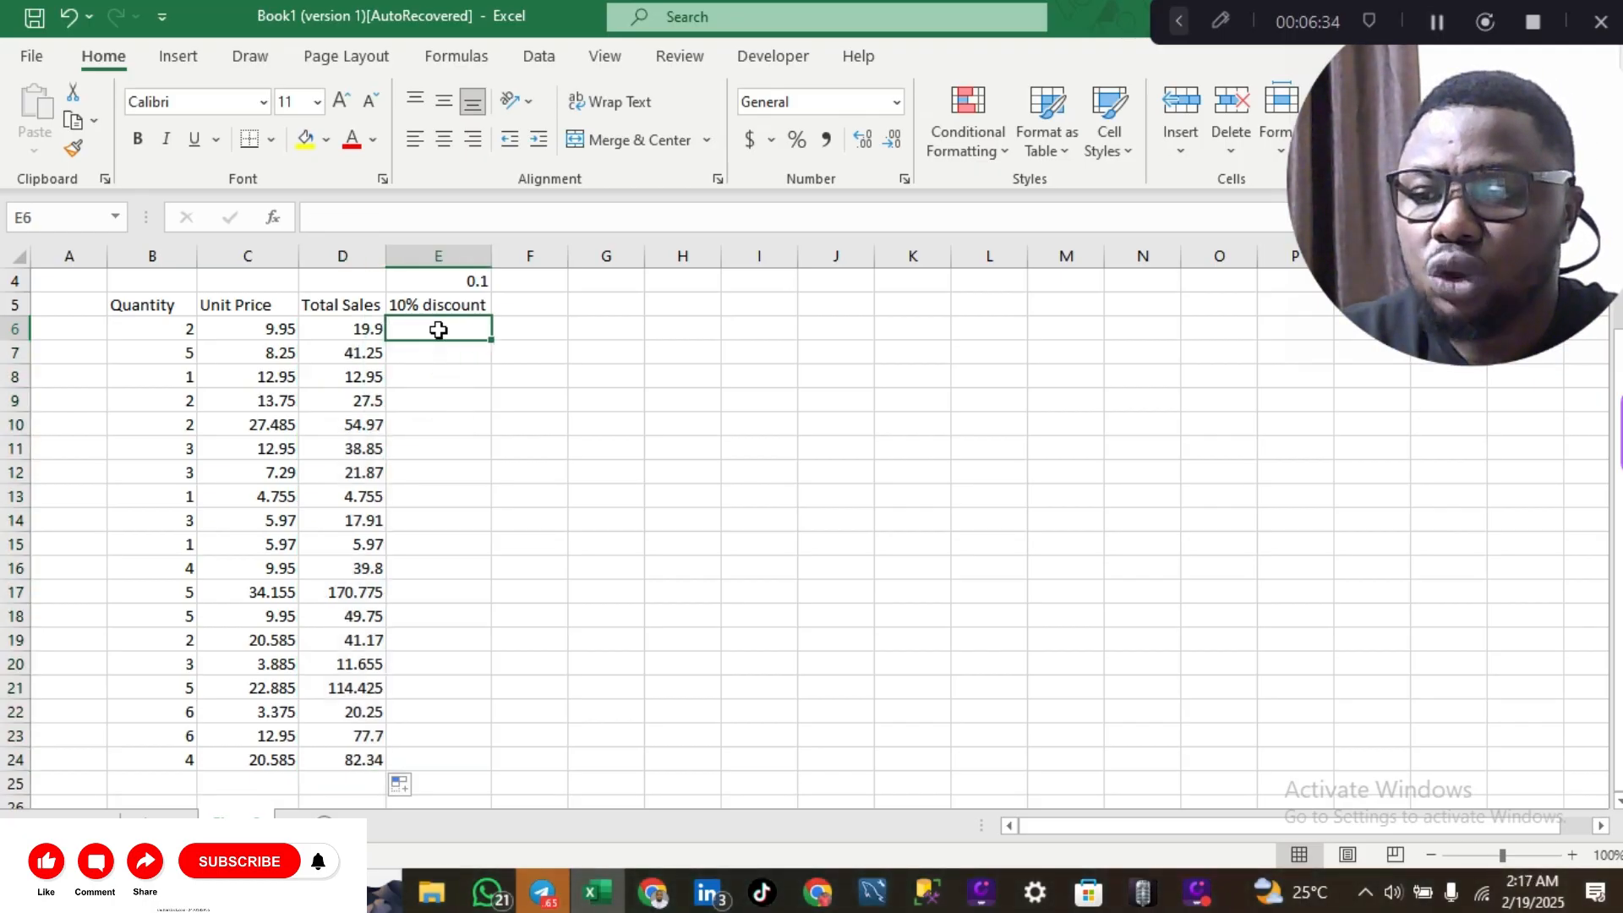
click(474, 281)
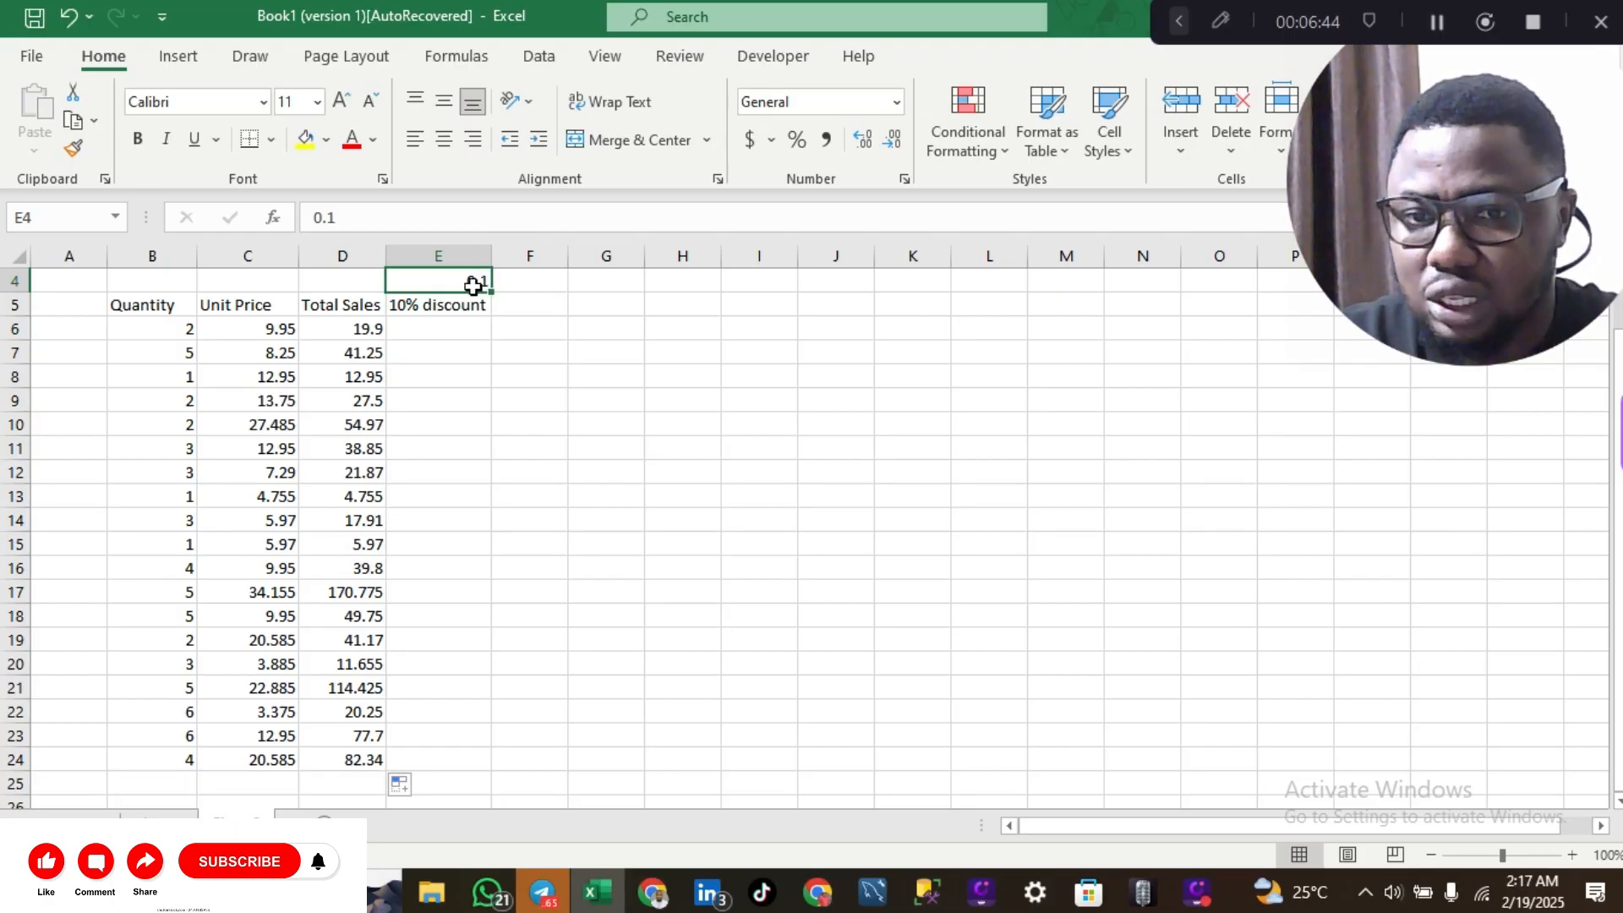
click(453, 333)
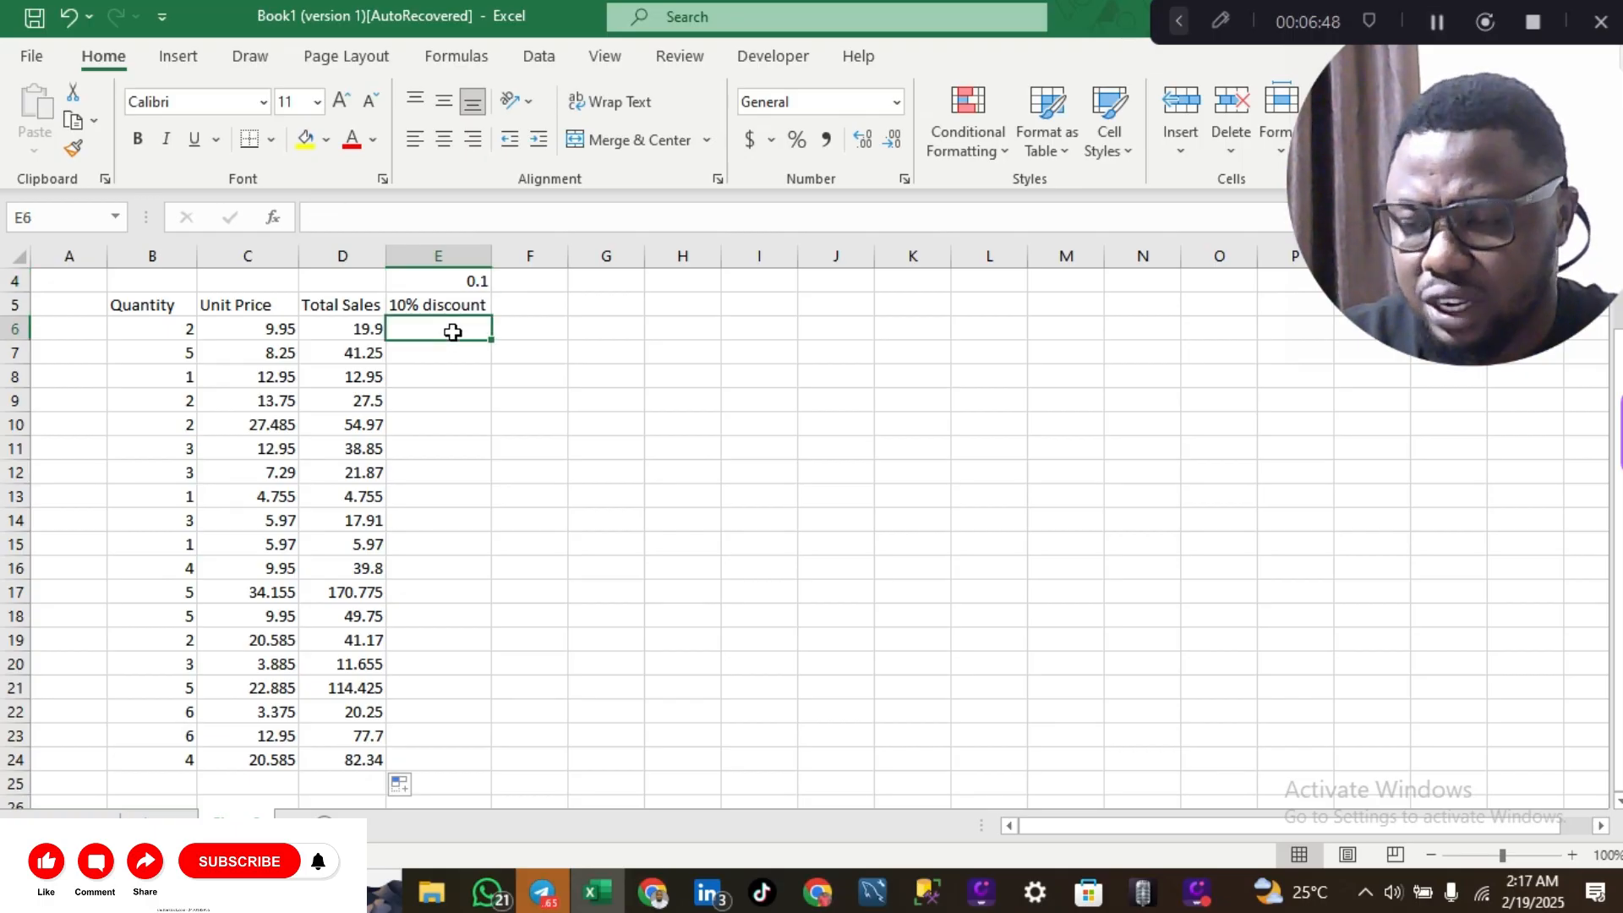
click(345, 332)
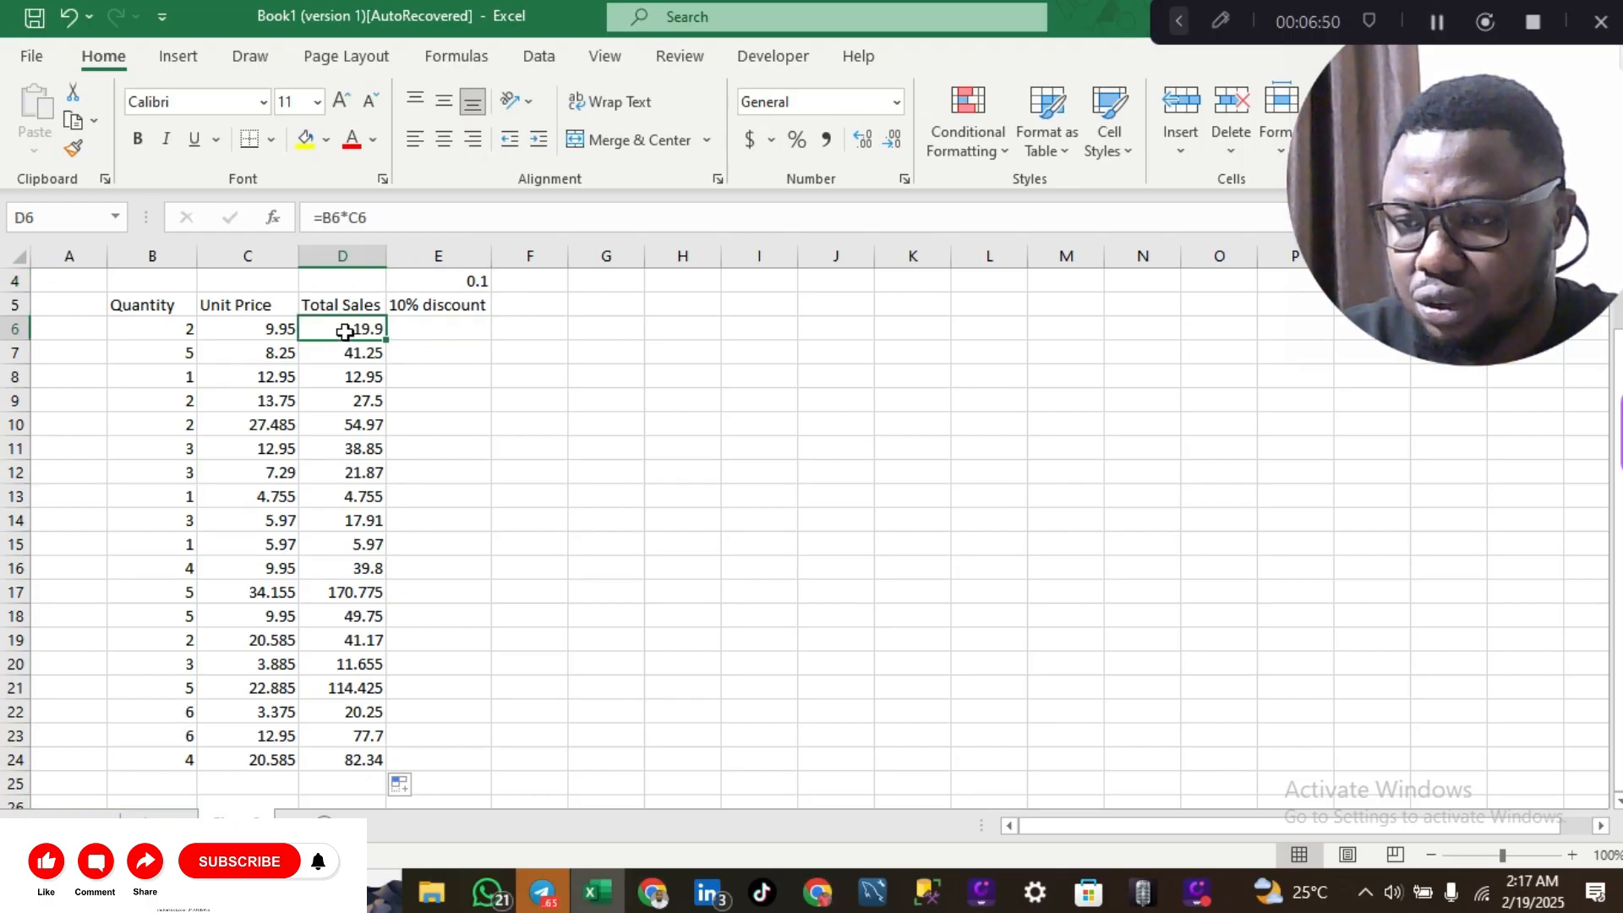
text(=)
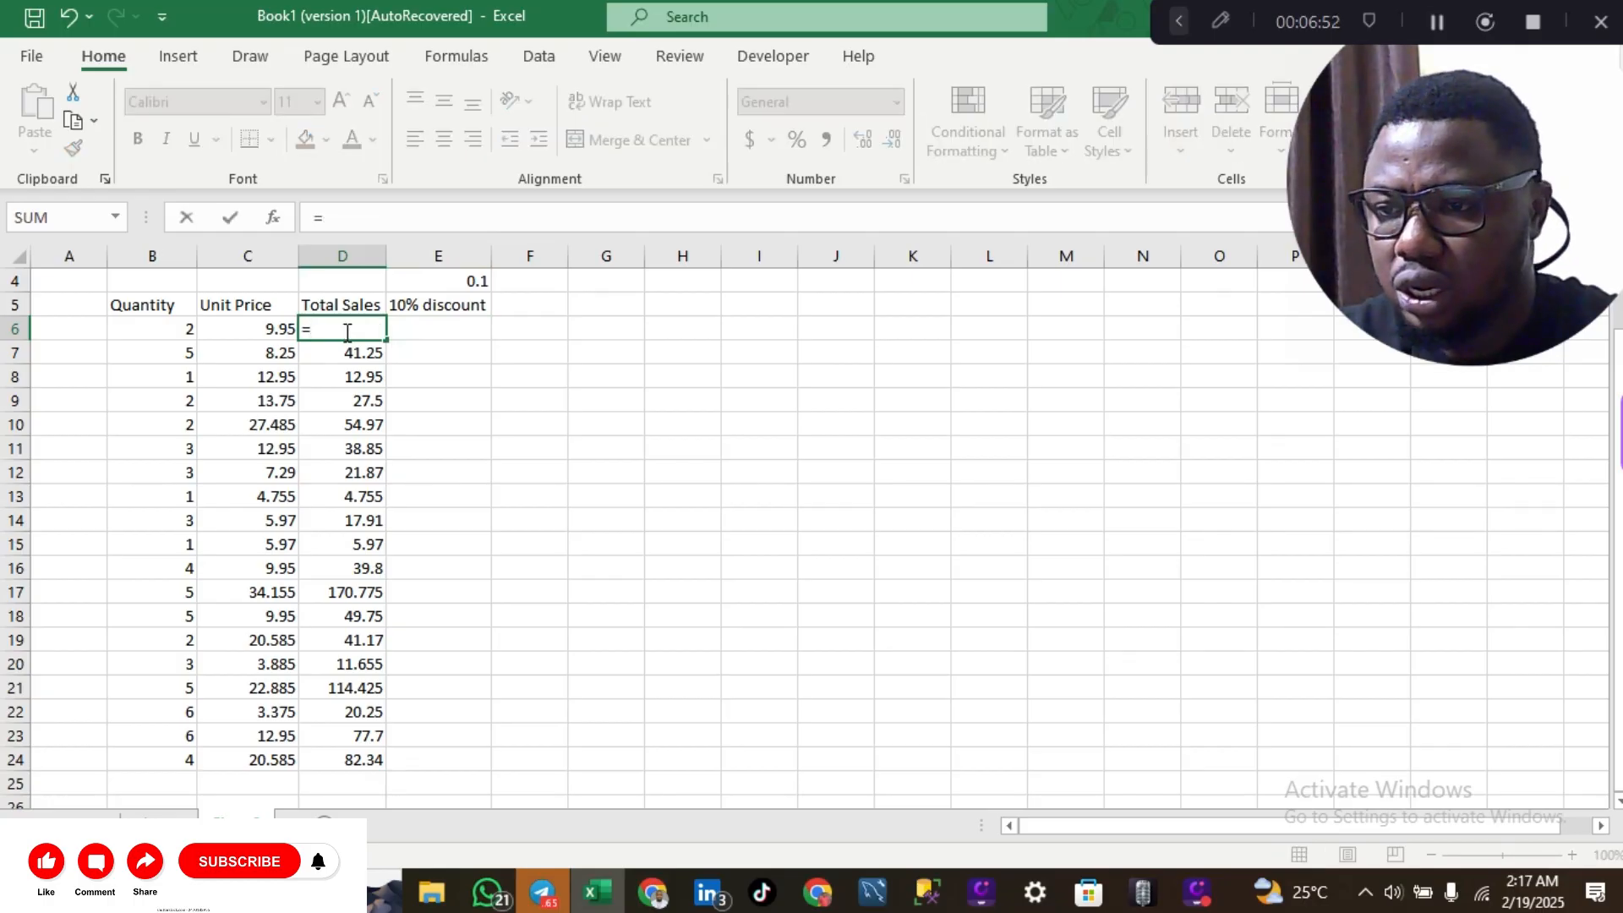
key(ctrl+z)
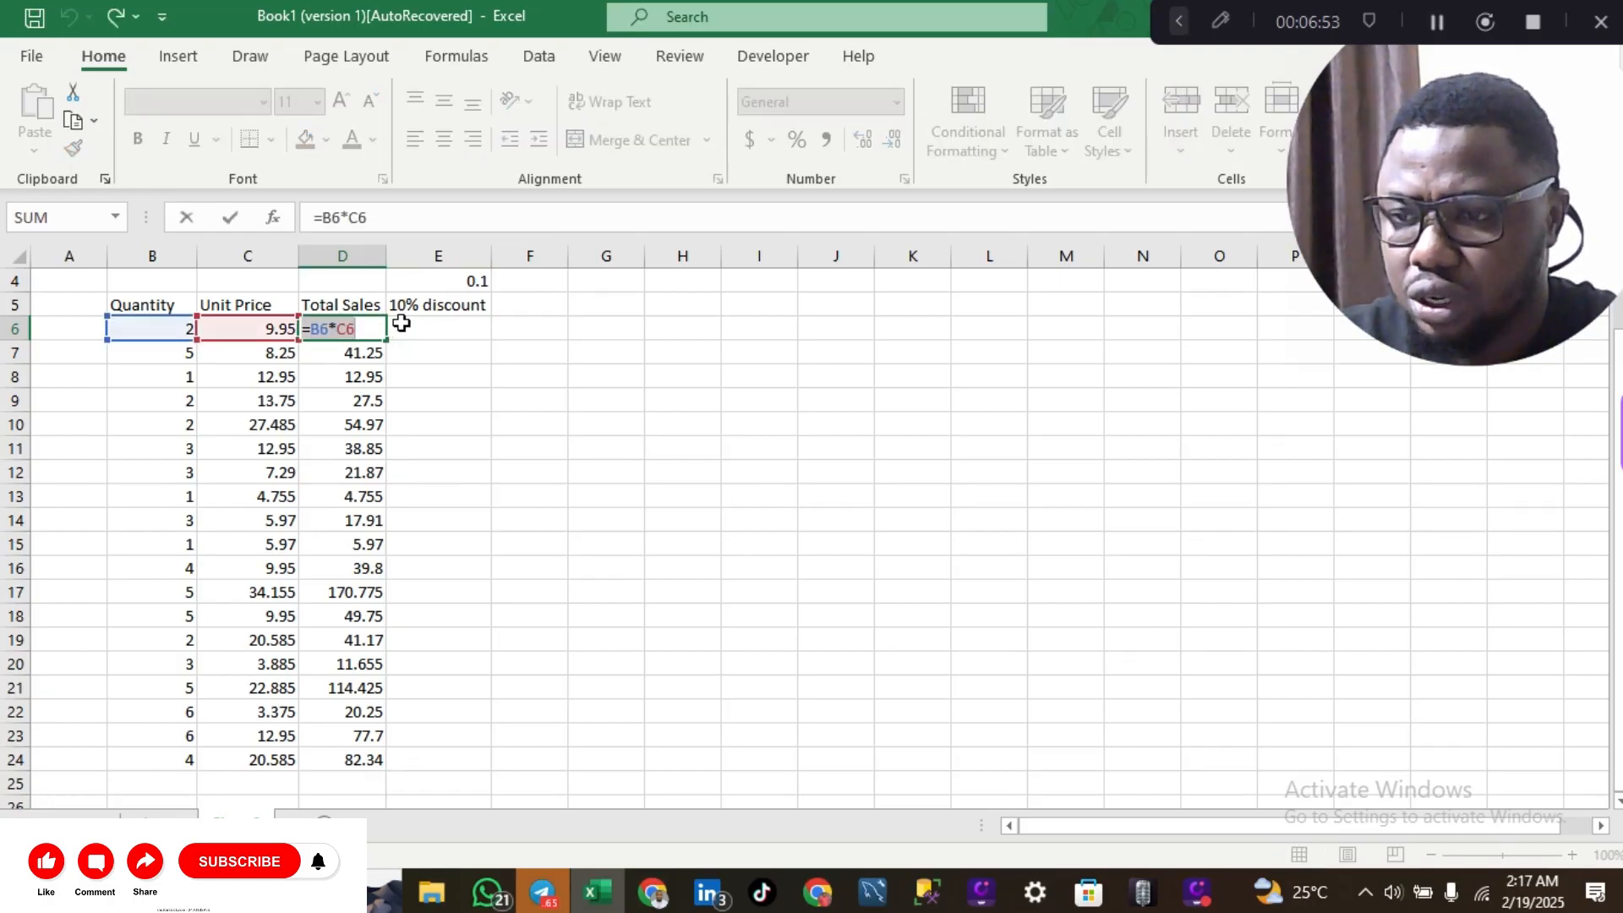
key(ctrl+y)
click(449, 328)
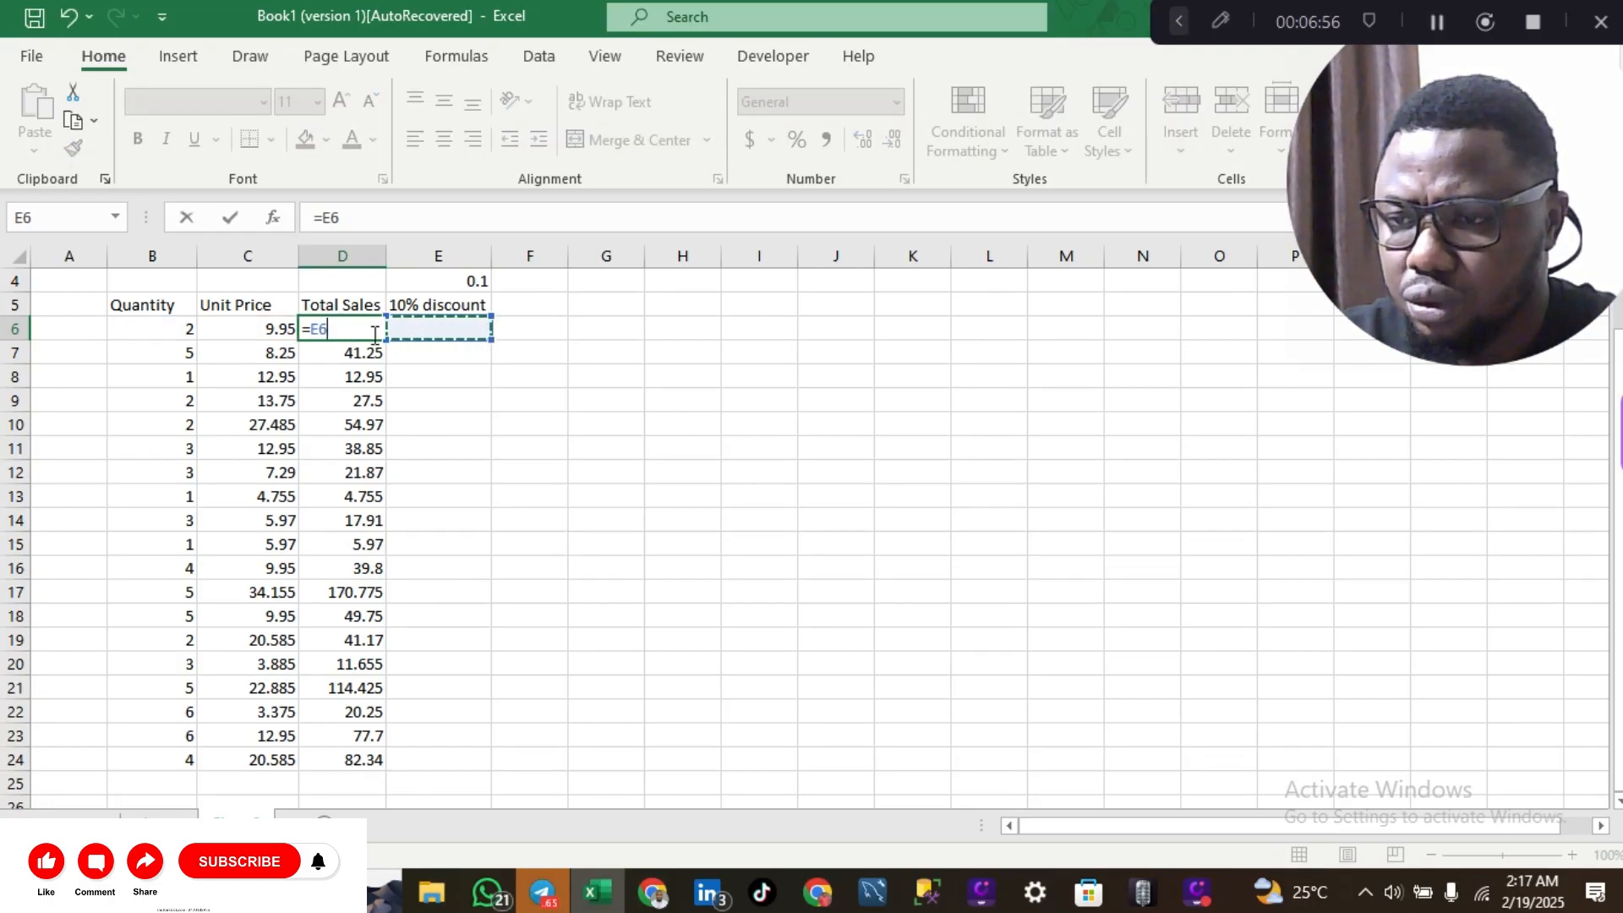
key(ctrl+z)
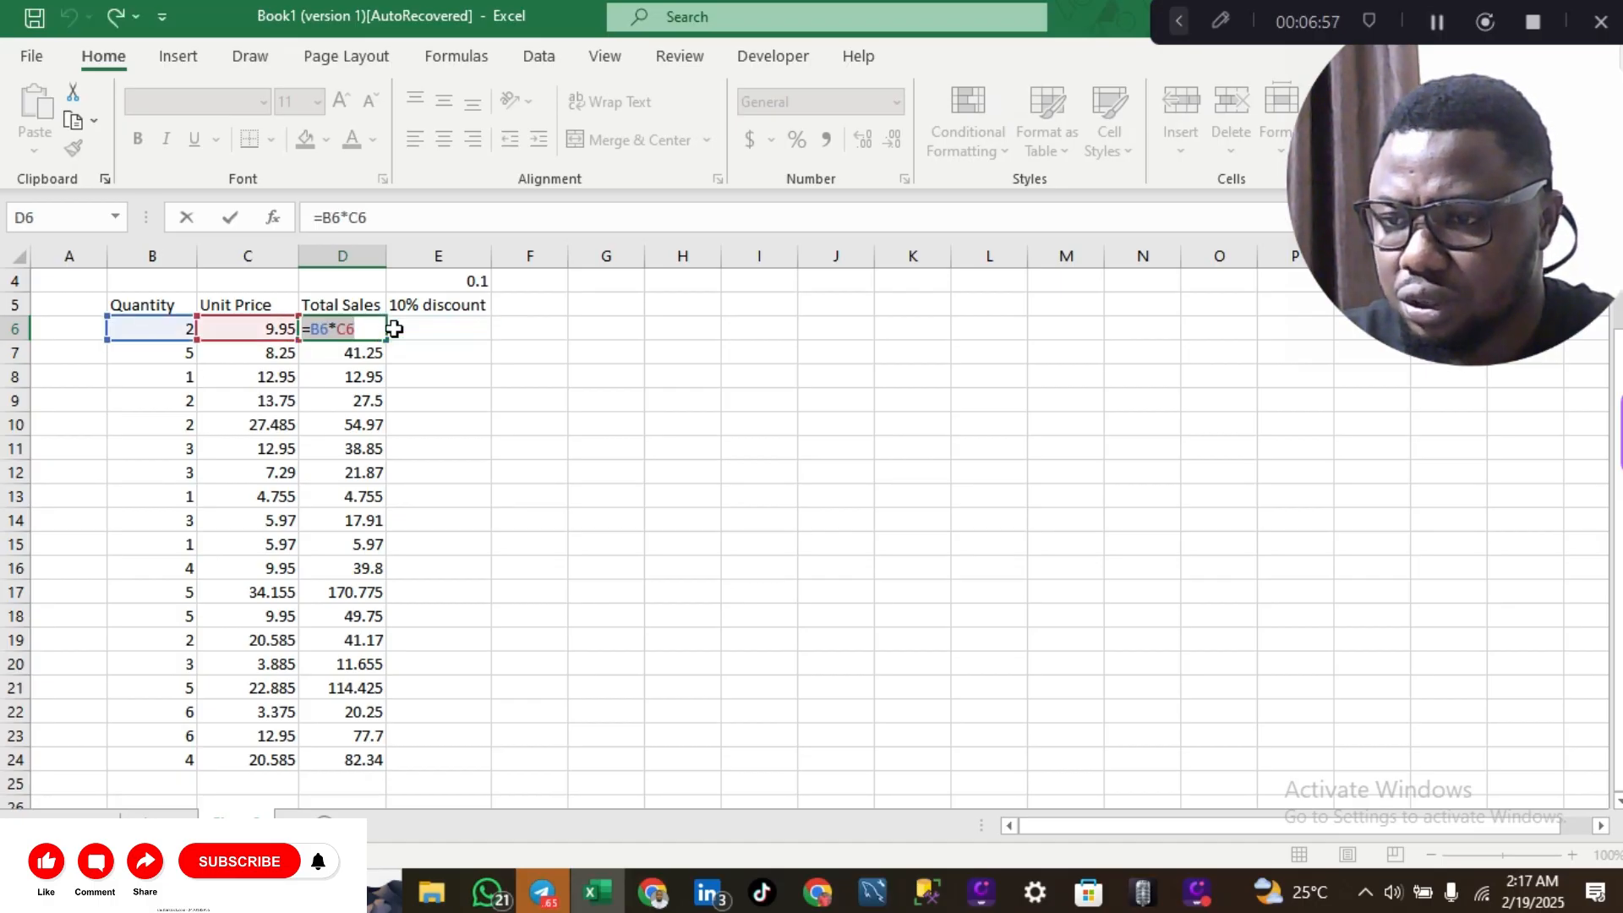
click(458, 337)
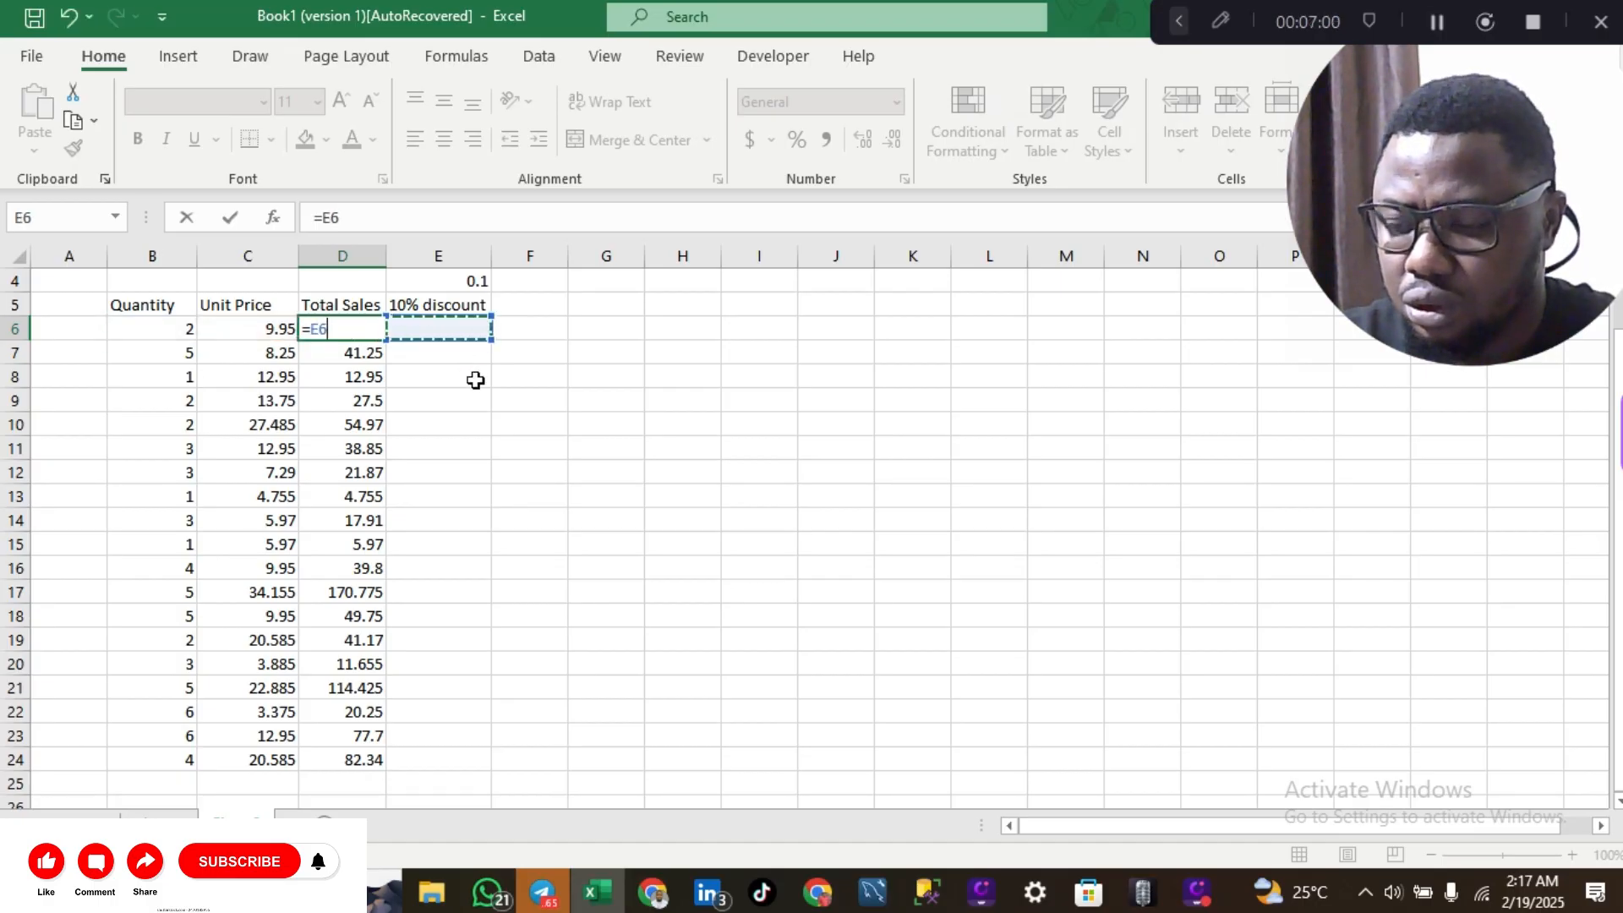
key(ctrl+z)
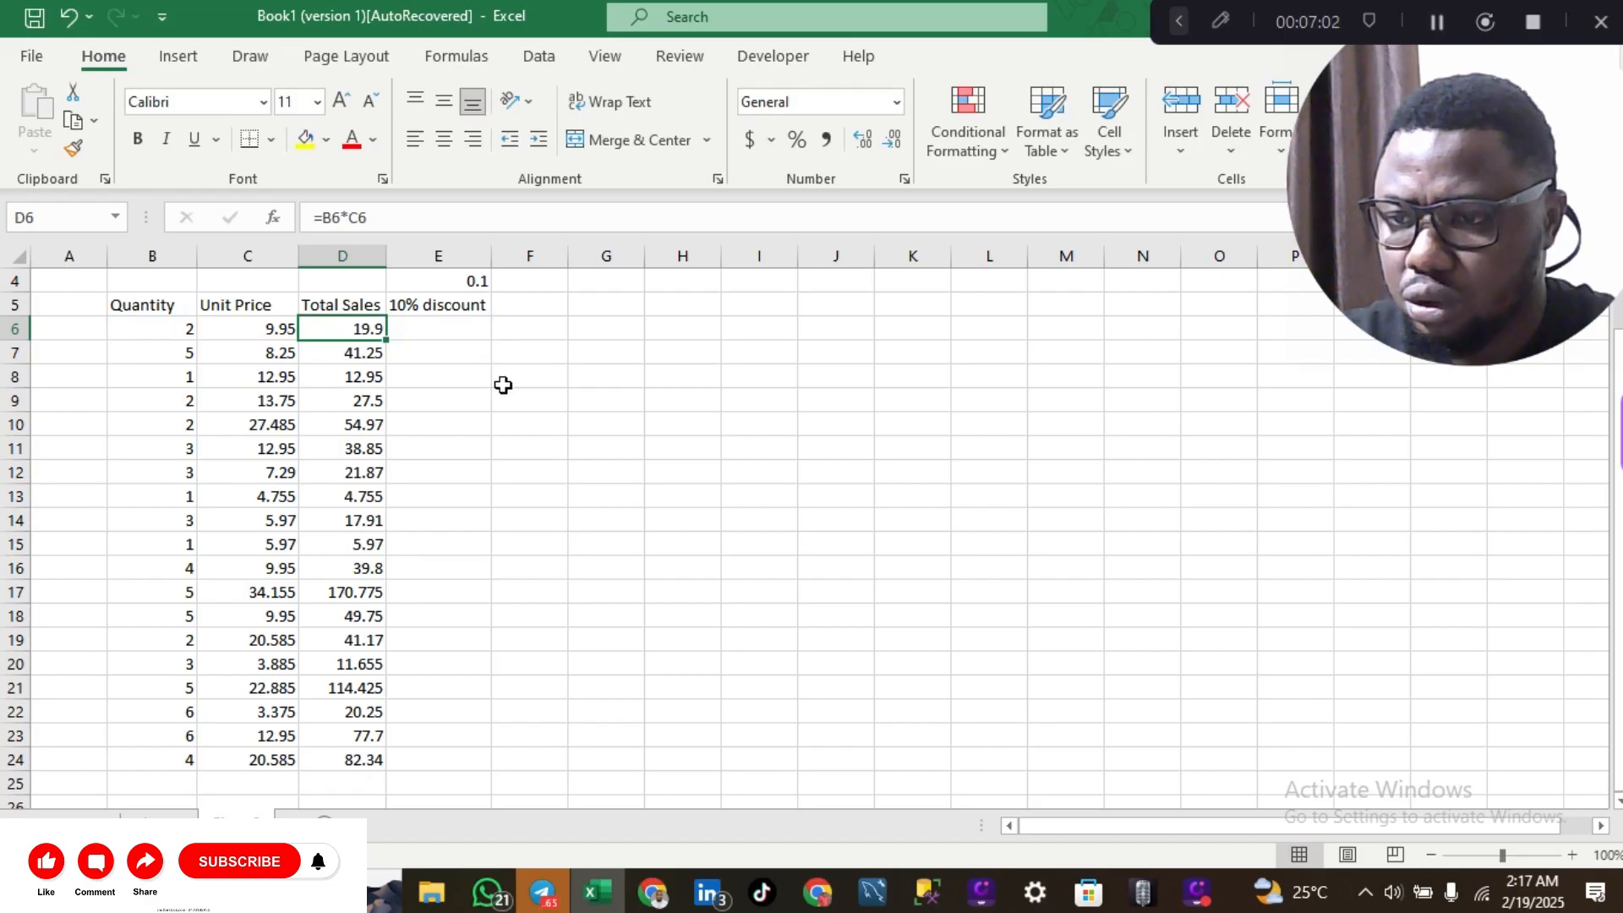
Step: Enter the formula =D6*E4 in E6 to calculate the first row's 10% discount from its total sales
click(451, 328)
text(=)
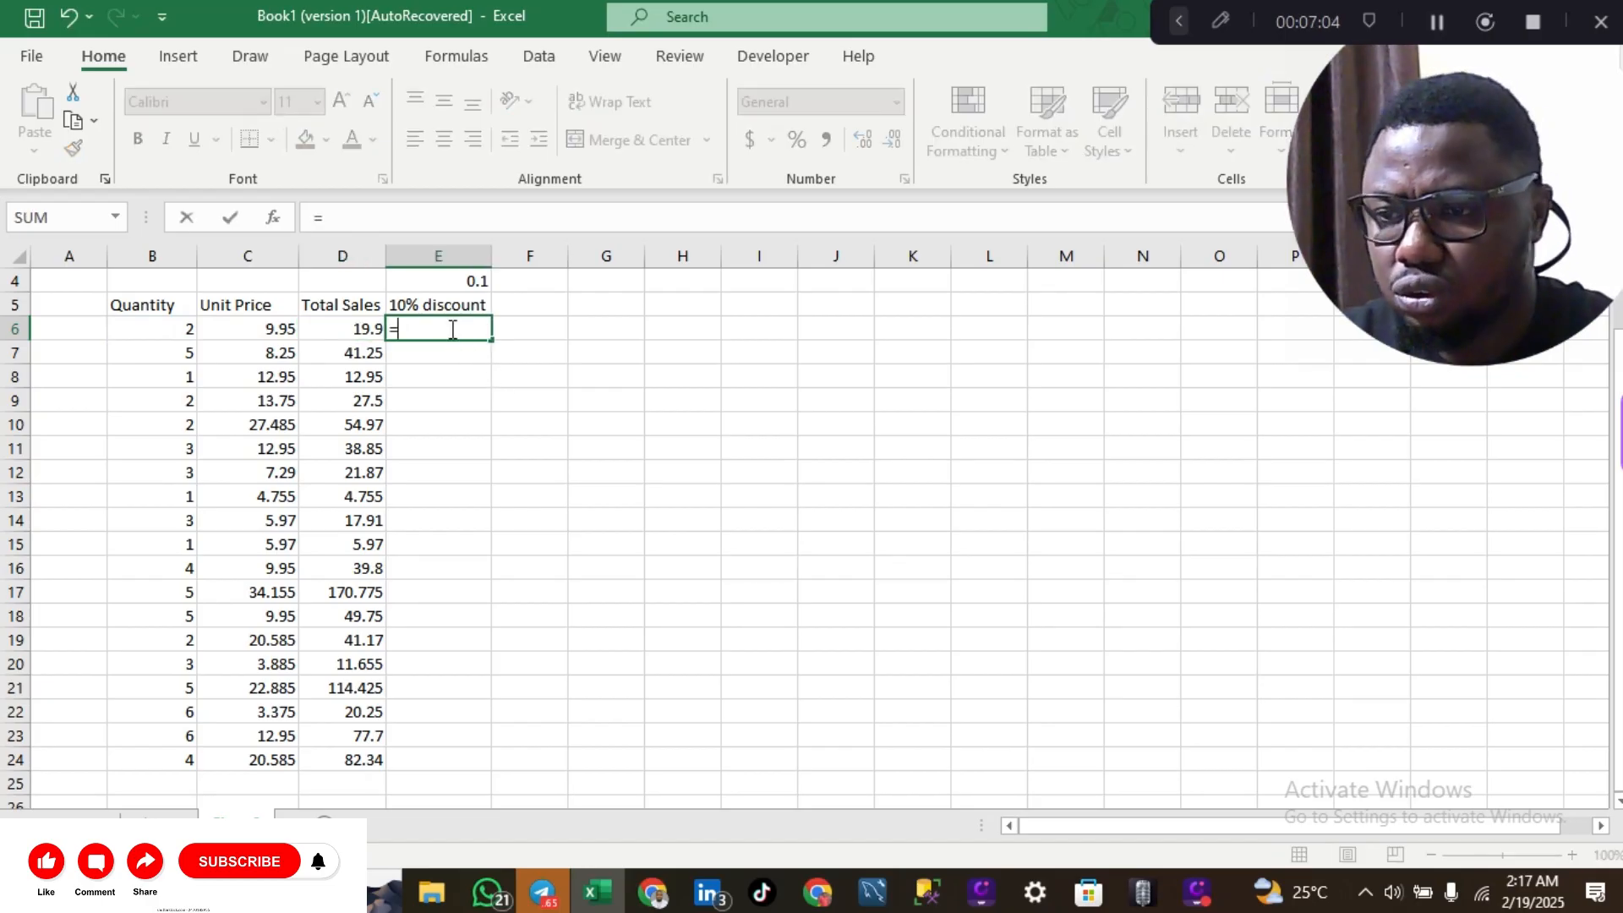
click(356, 327)
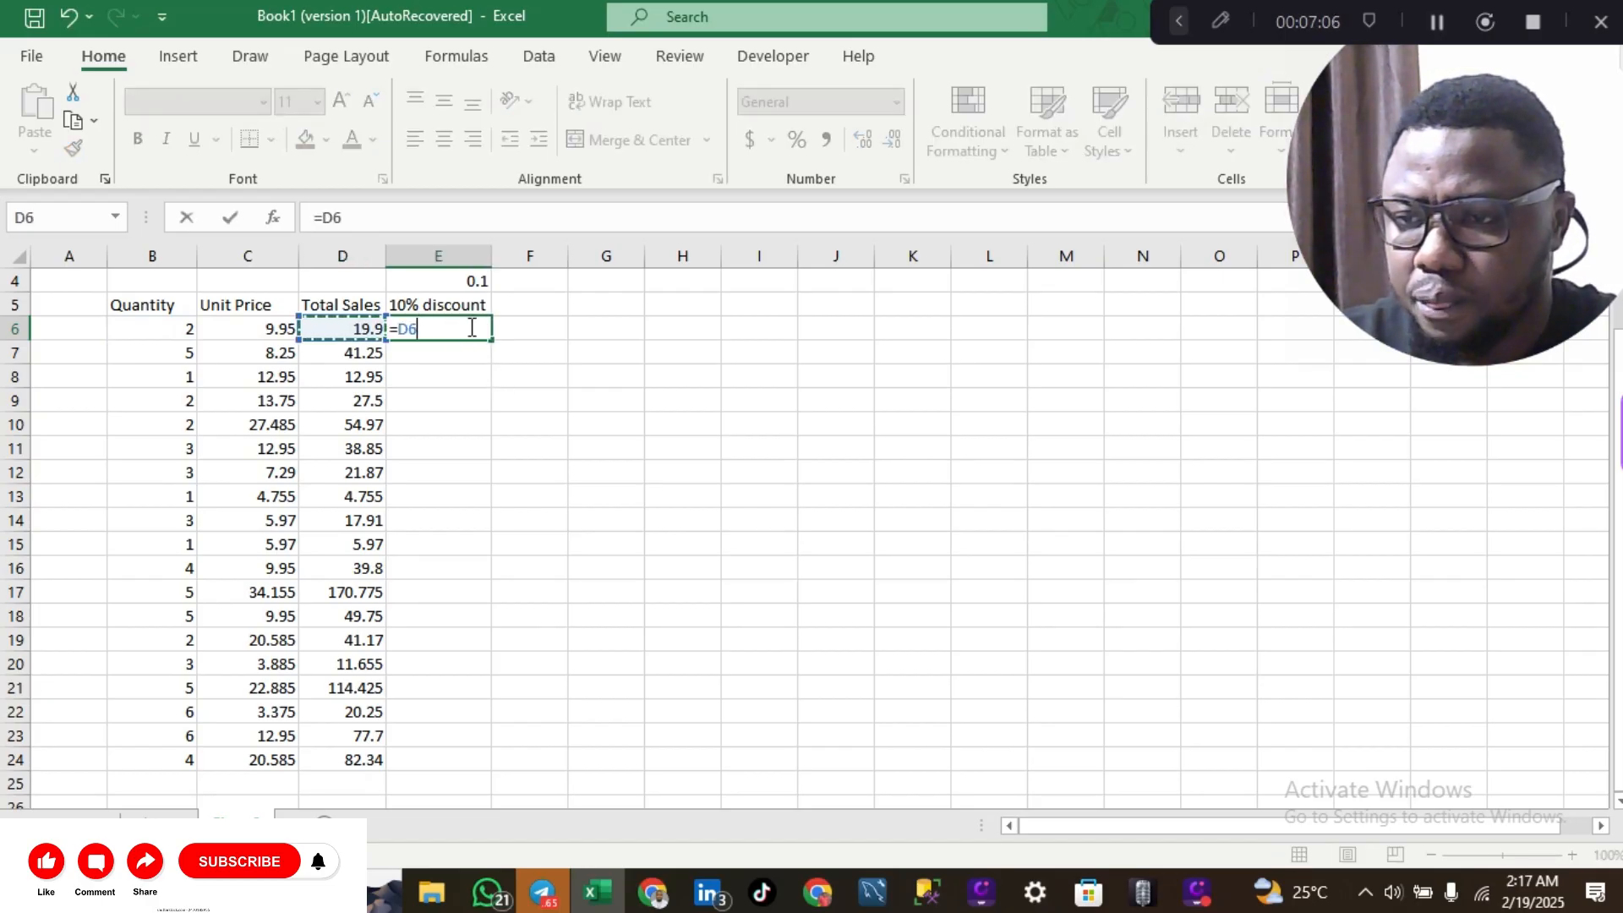
text(*)
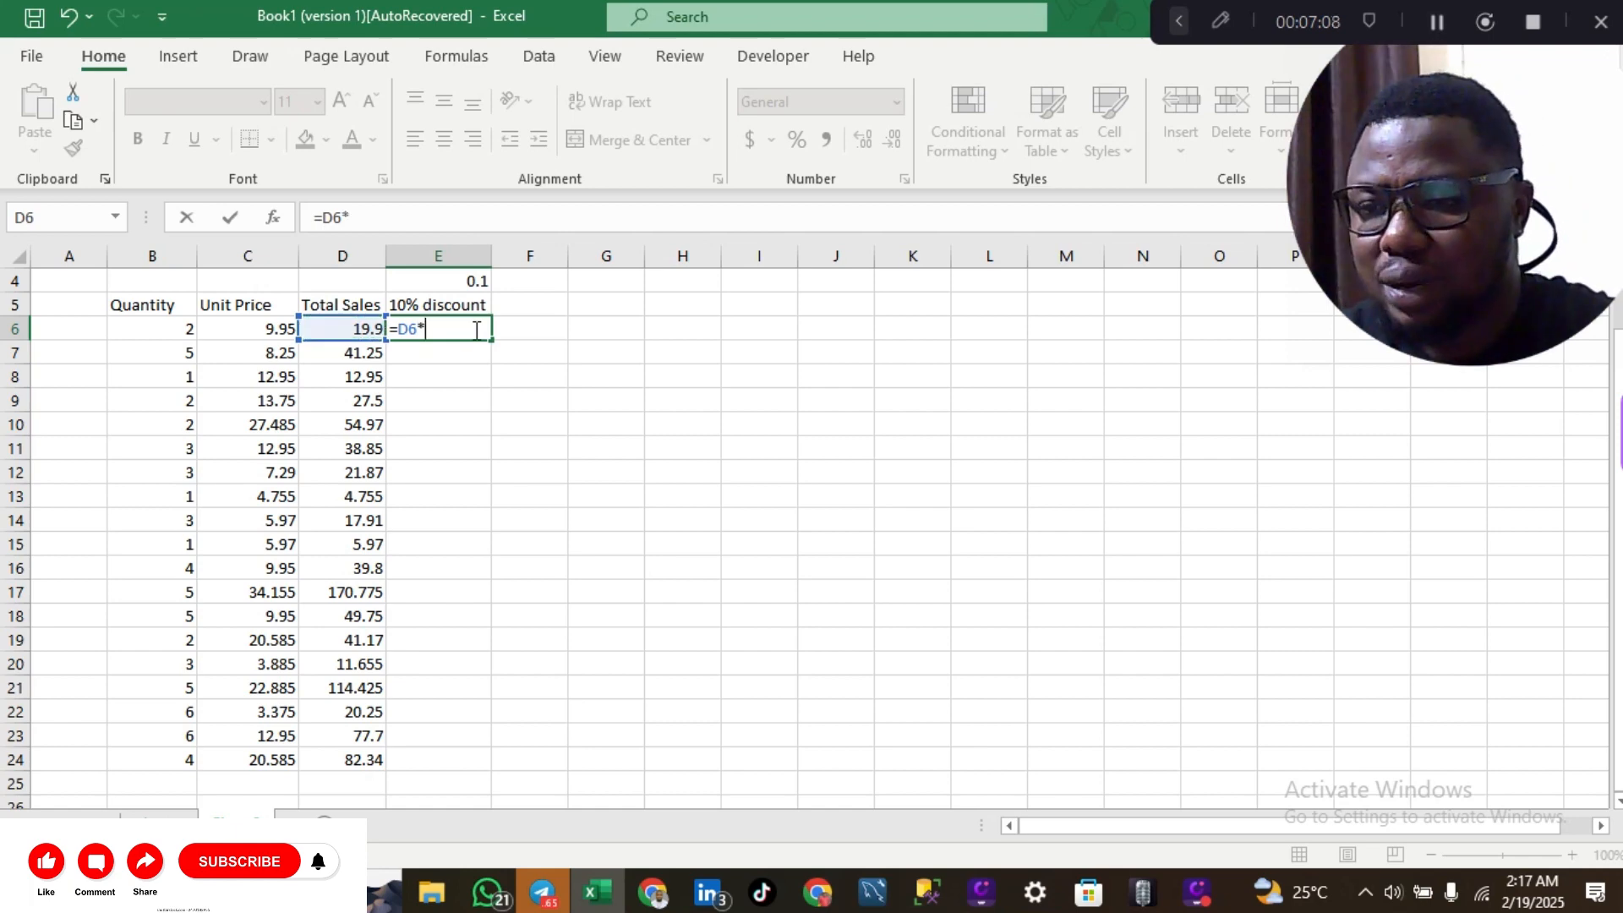
click(467, 285)
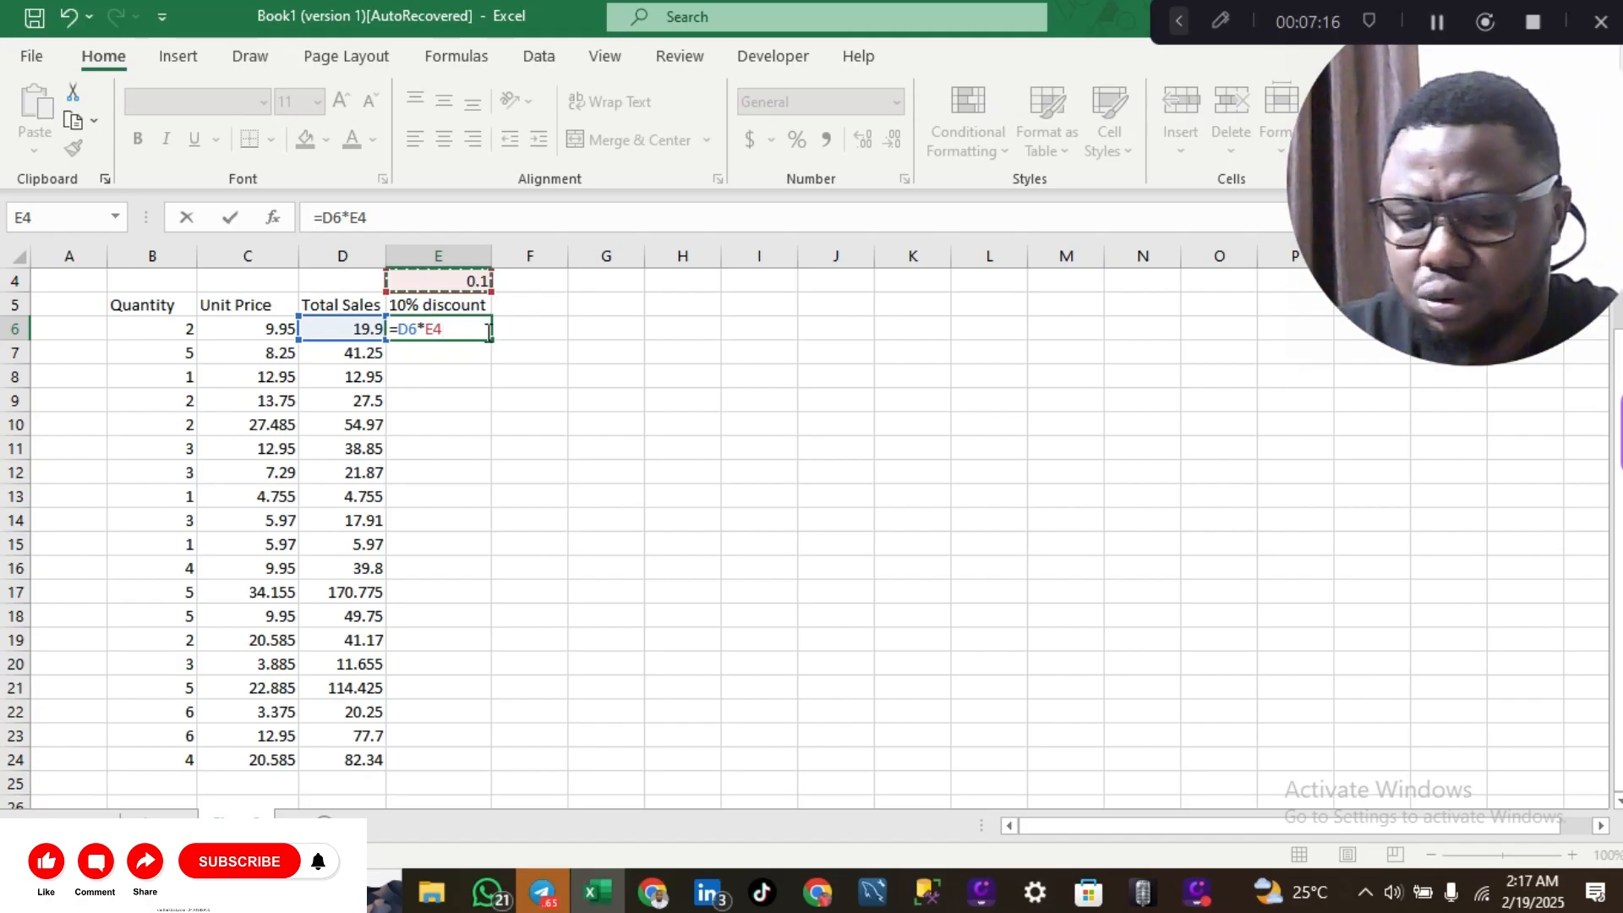
key(Return)
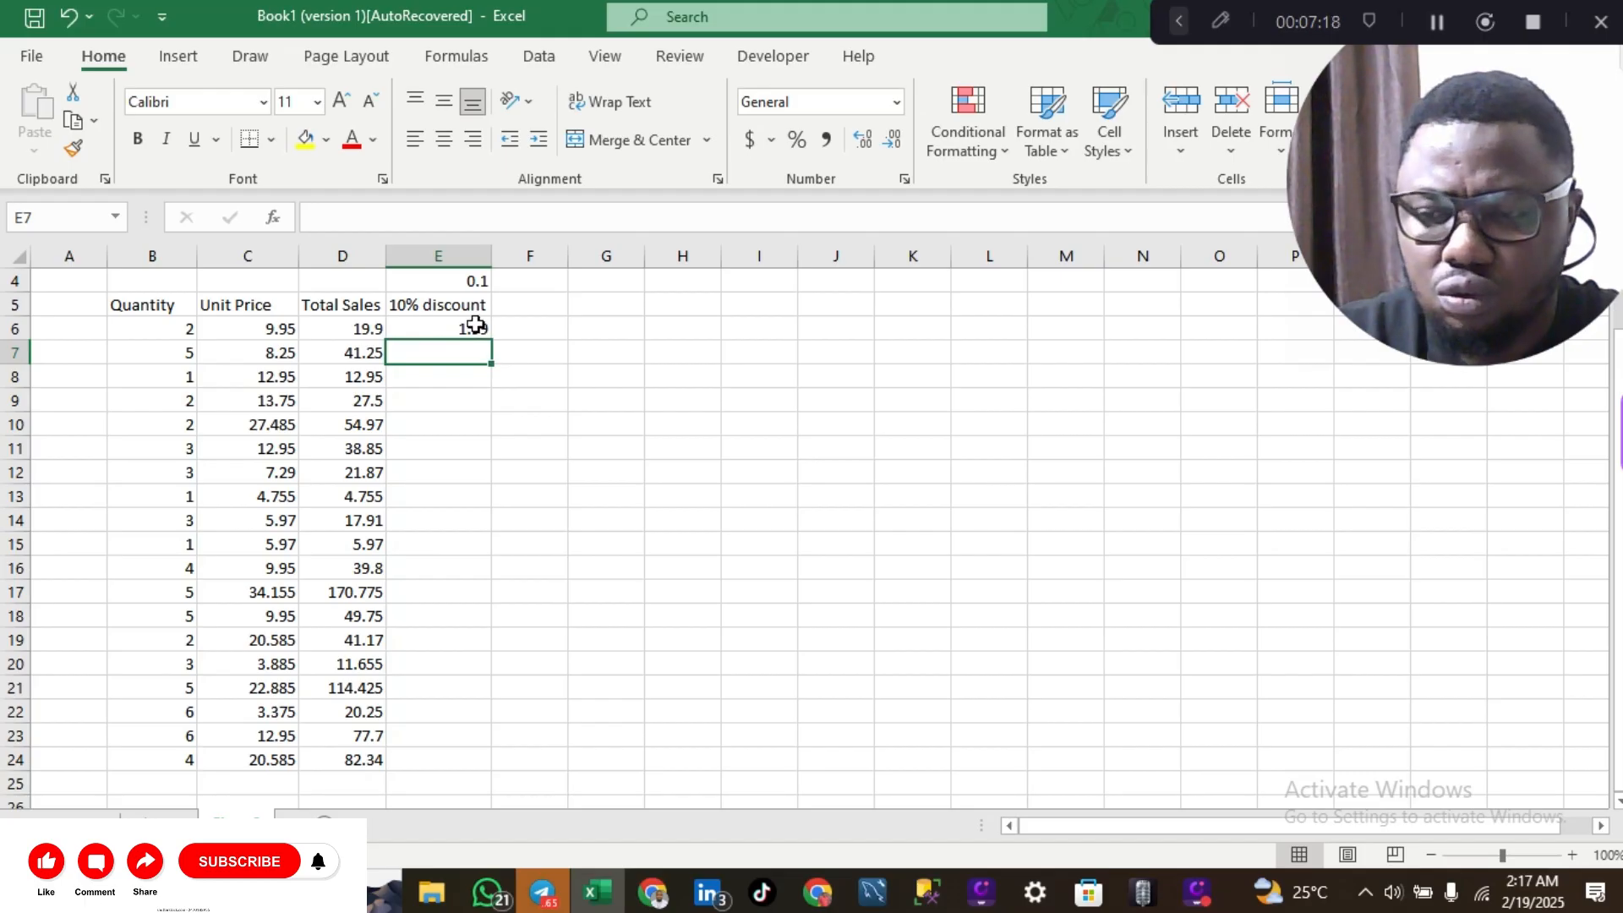
Step: Fill E6's relative discount formula down the 10% discount column to row 24 and examine the references in E7 through E9
click(476, 326)
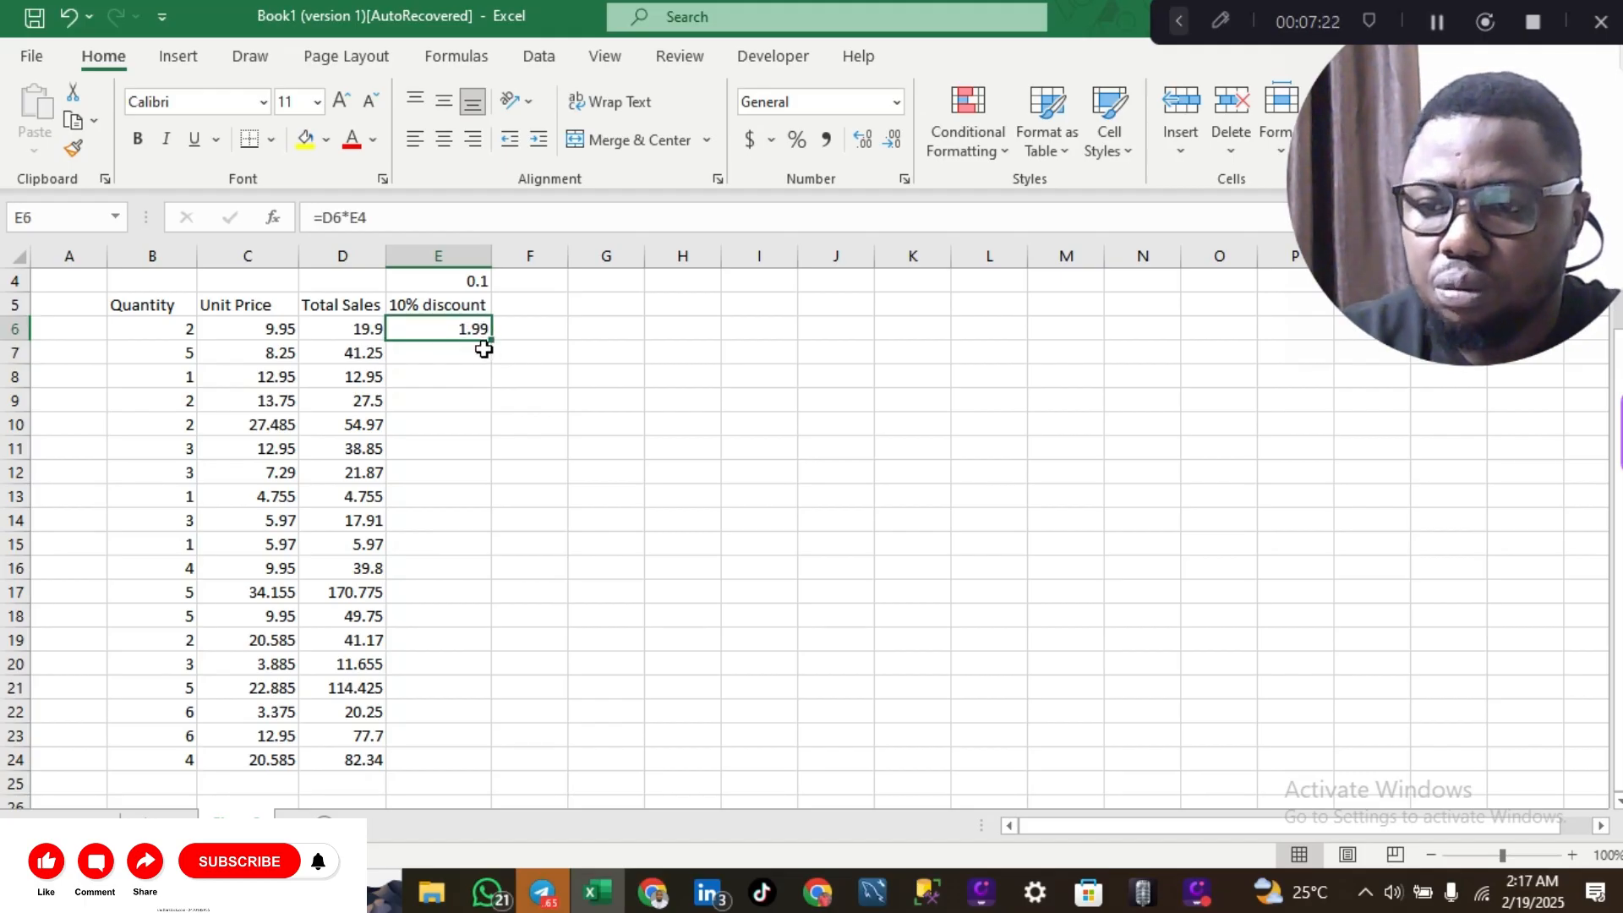
double_click(490, 345)
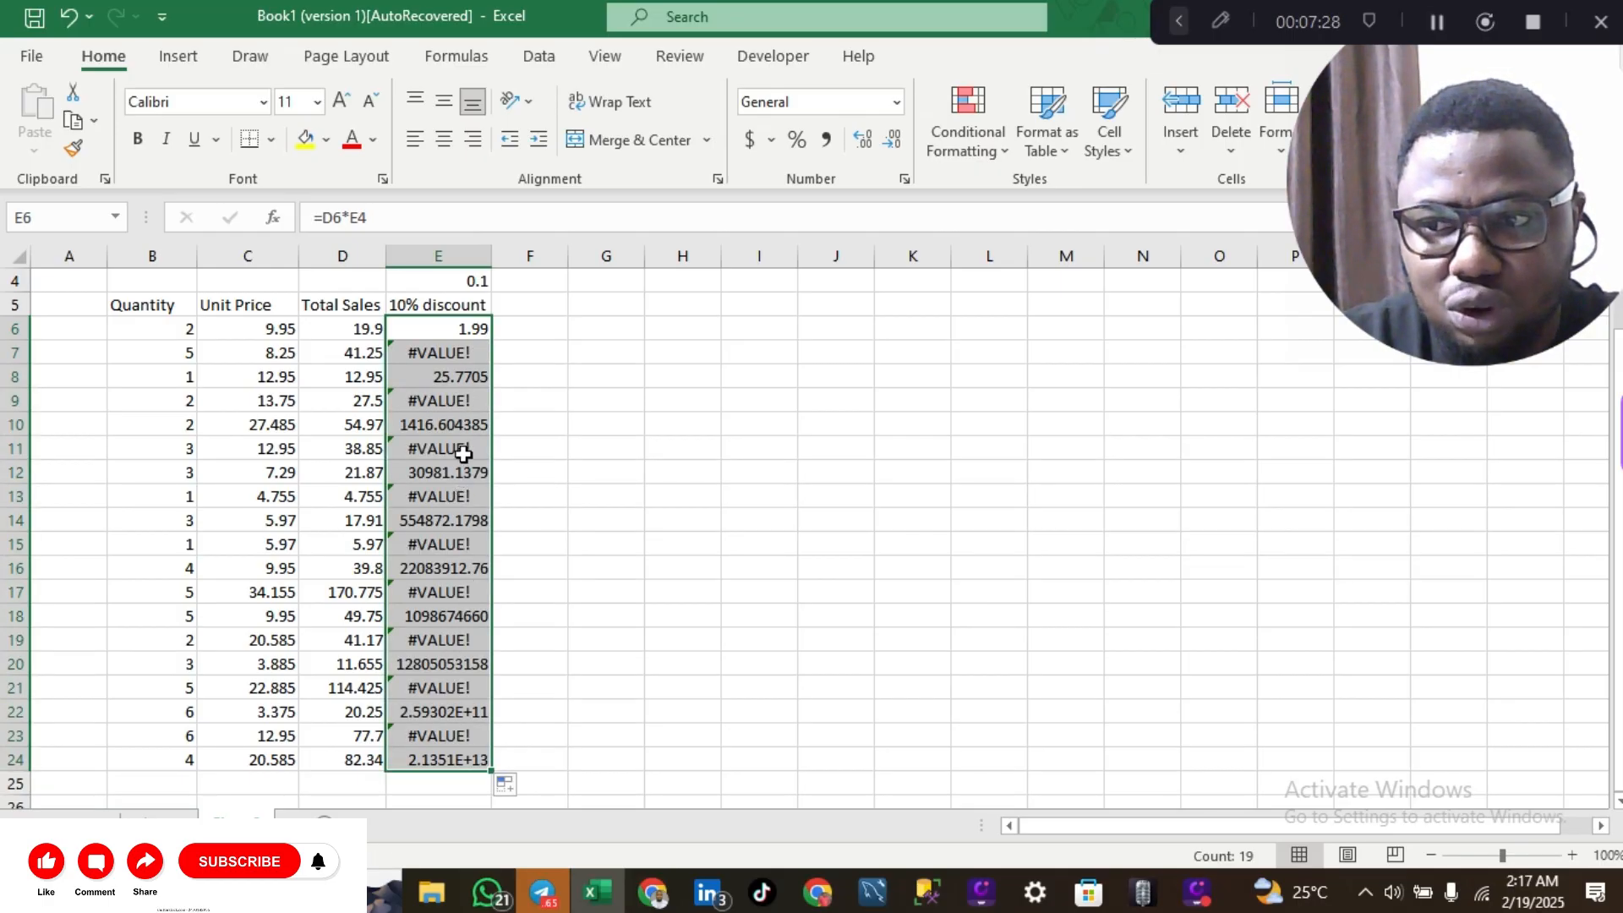
click(455, 354)
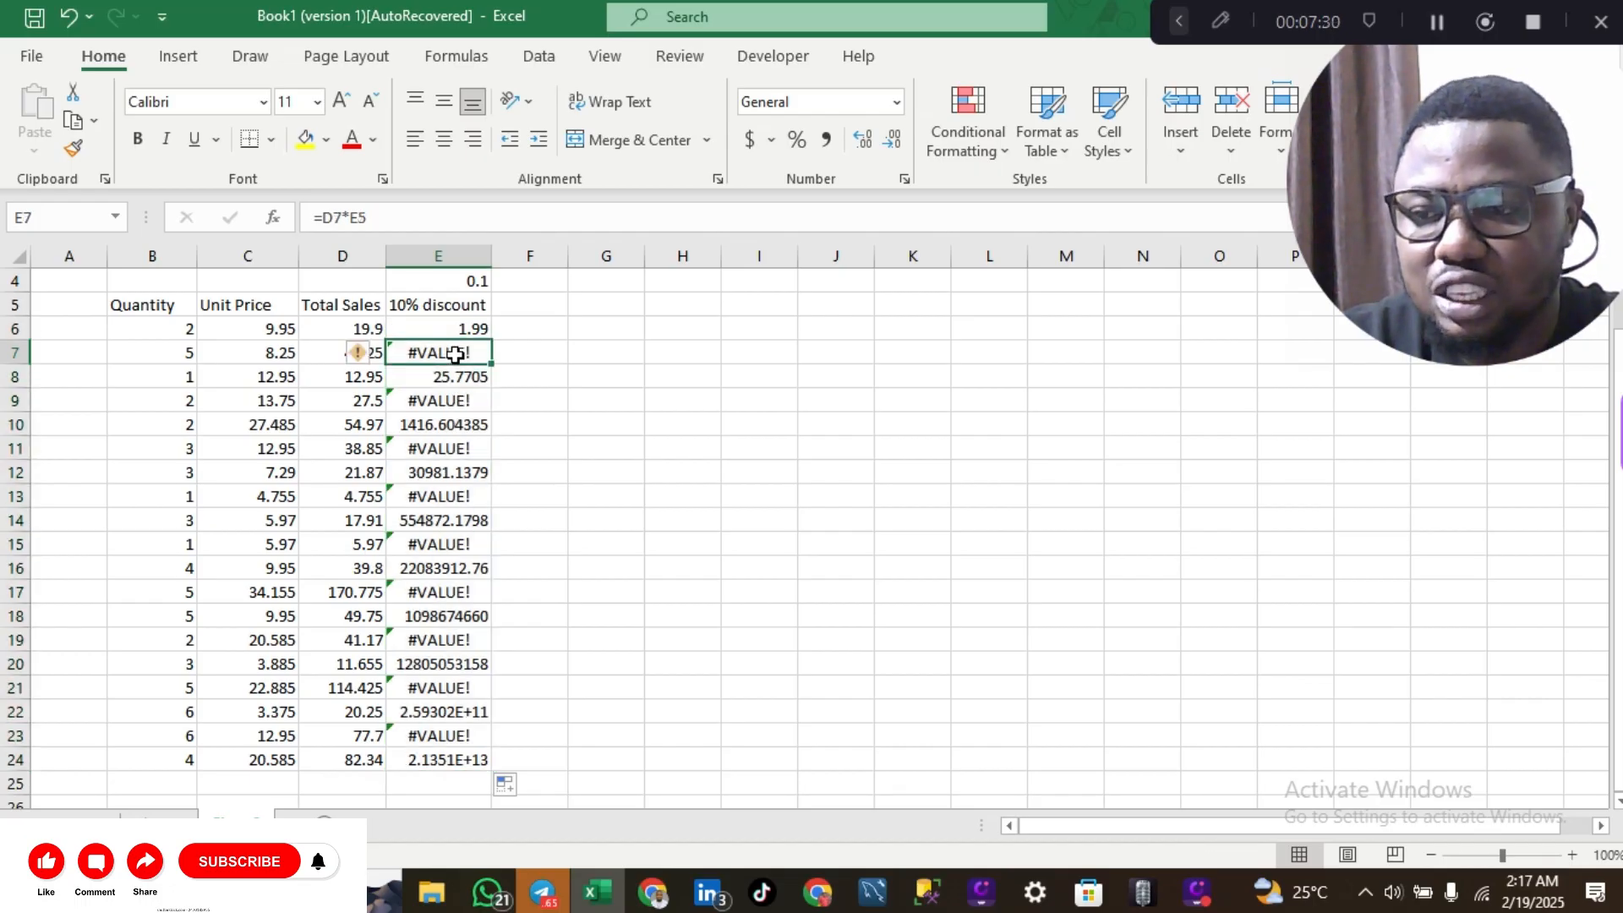
click(456, 374)
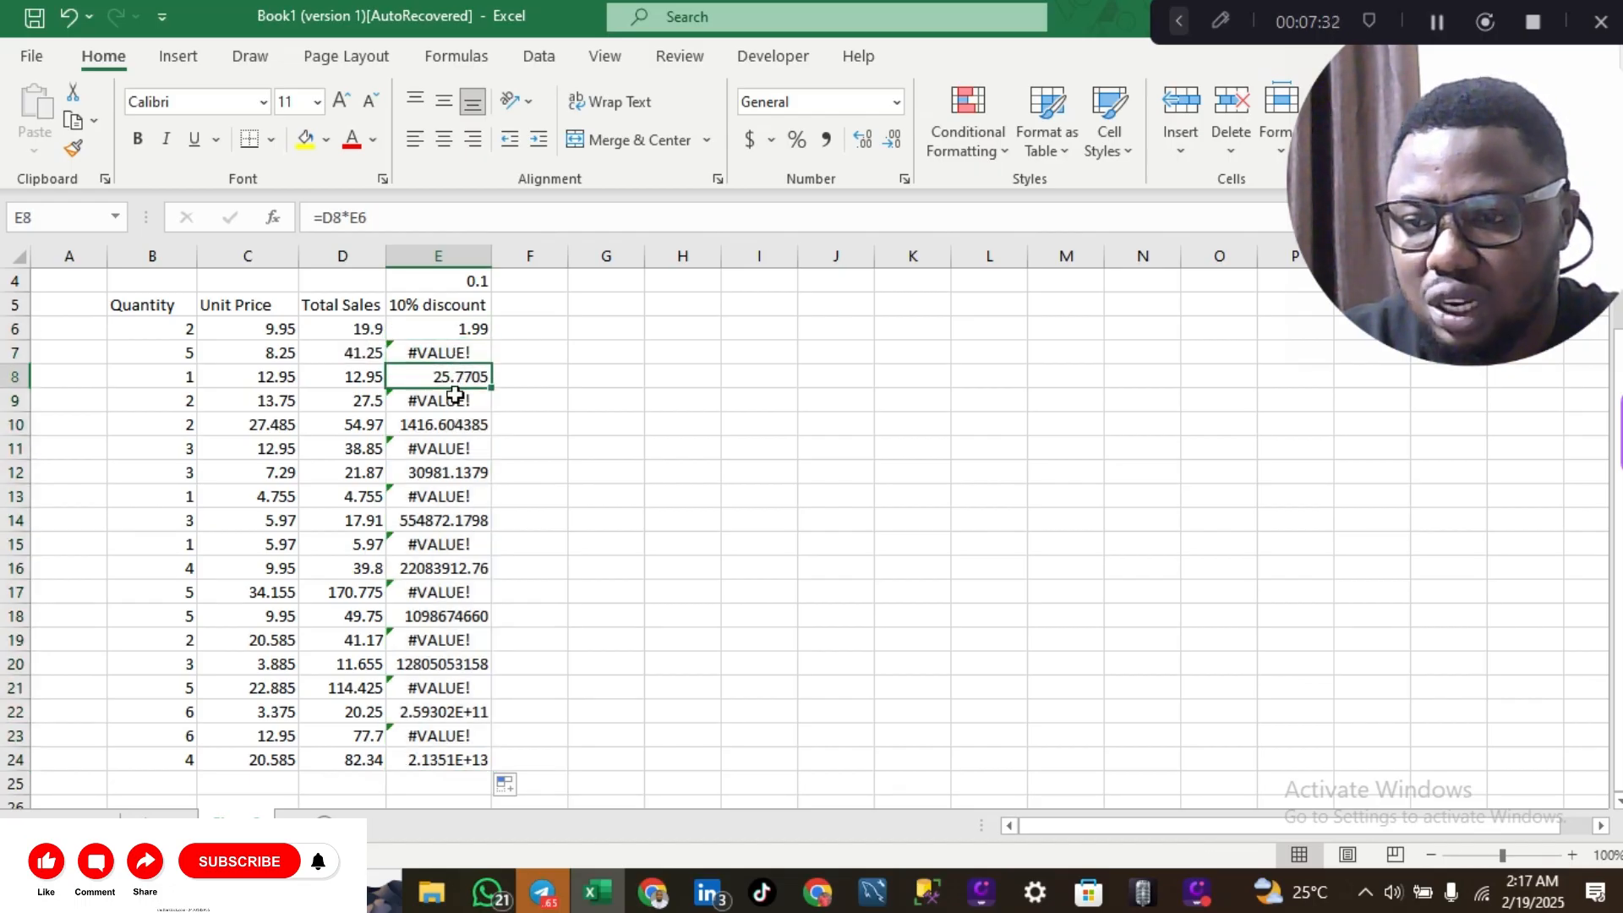
click(456, 398)
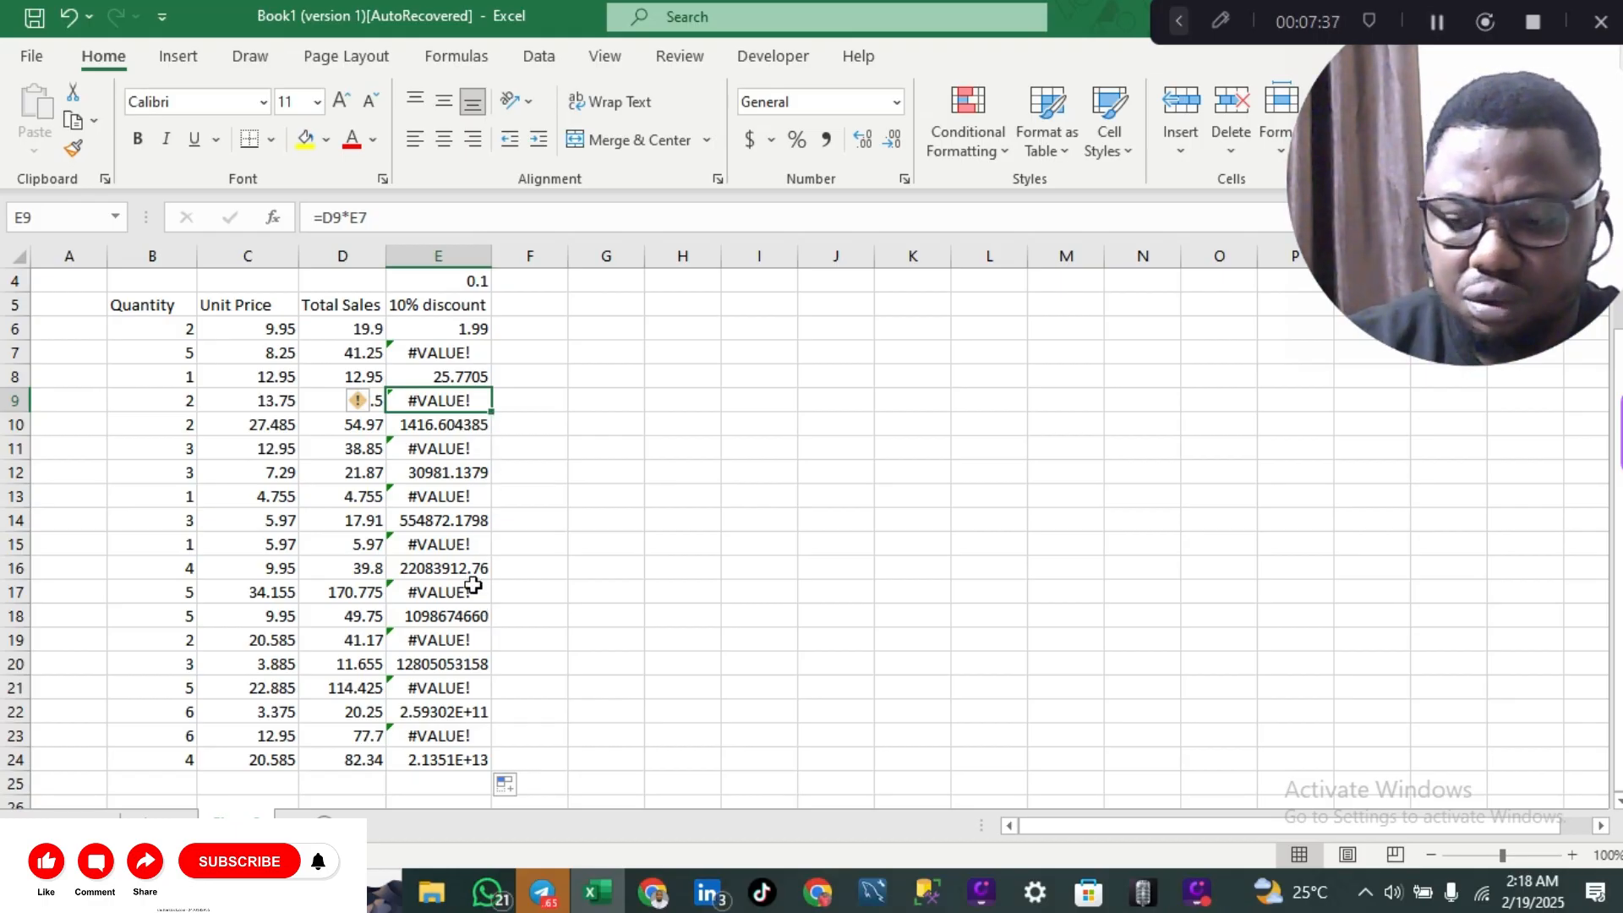
Step: Undo the fill of E6's formula down the 10% discount column and recheck the discount rate cell E4
key(ctrl+z)
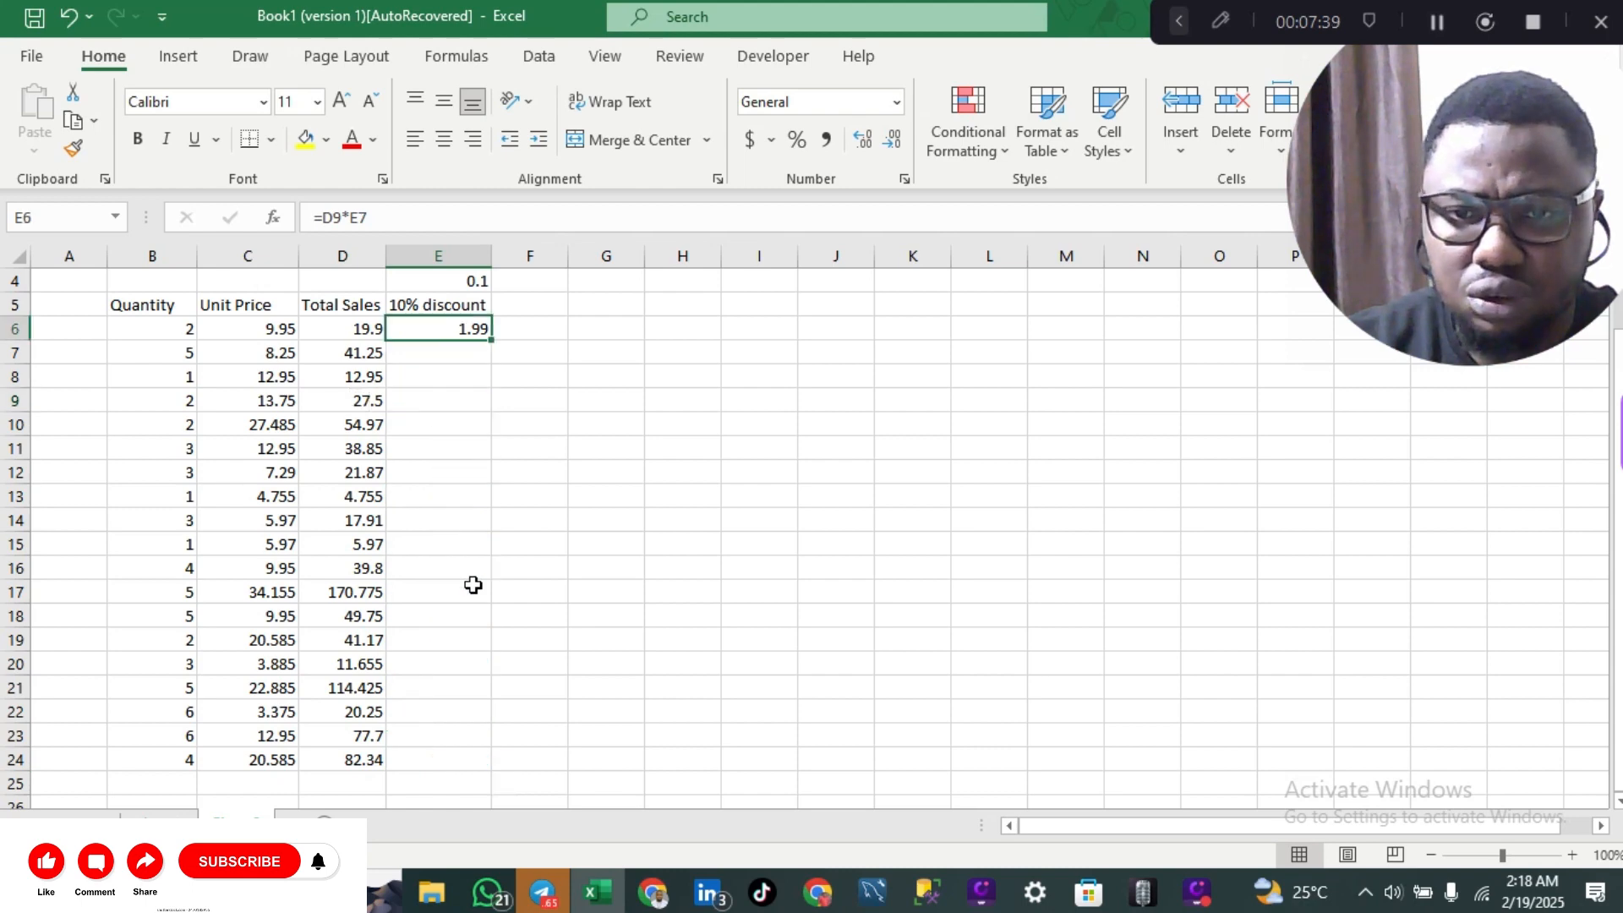
key(ctrl+z)
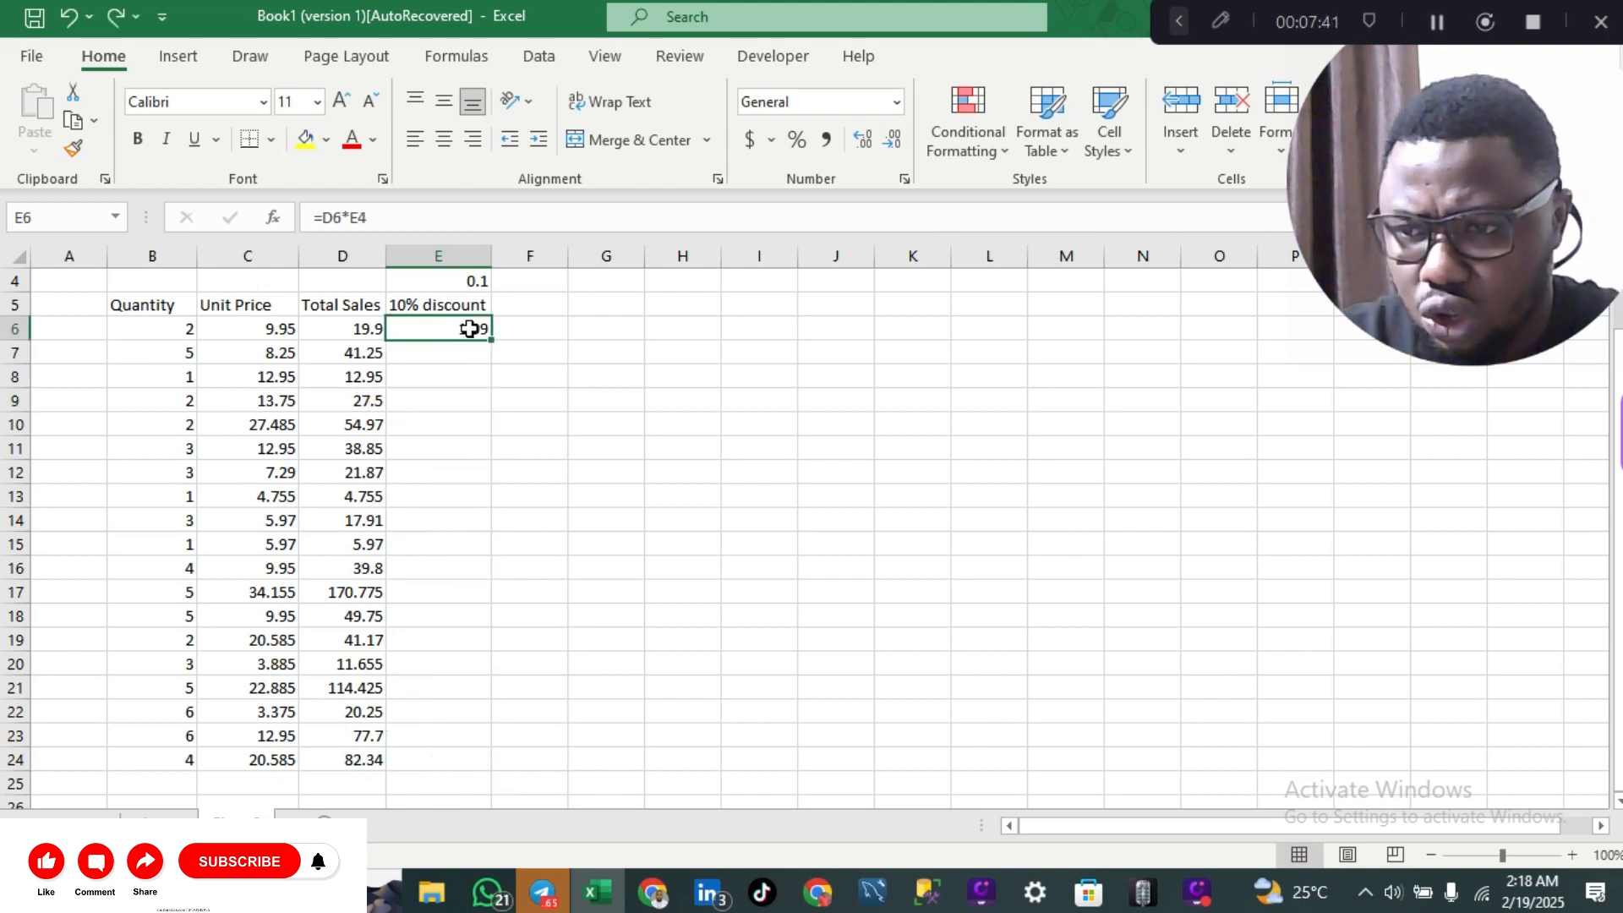
click(473, 277)
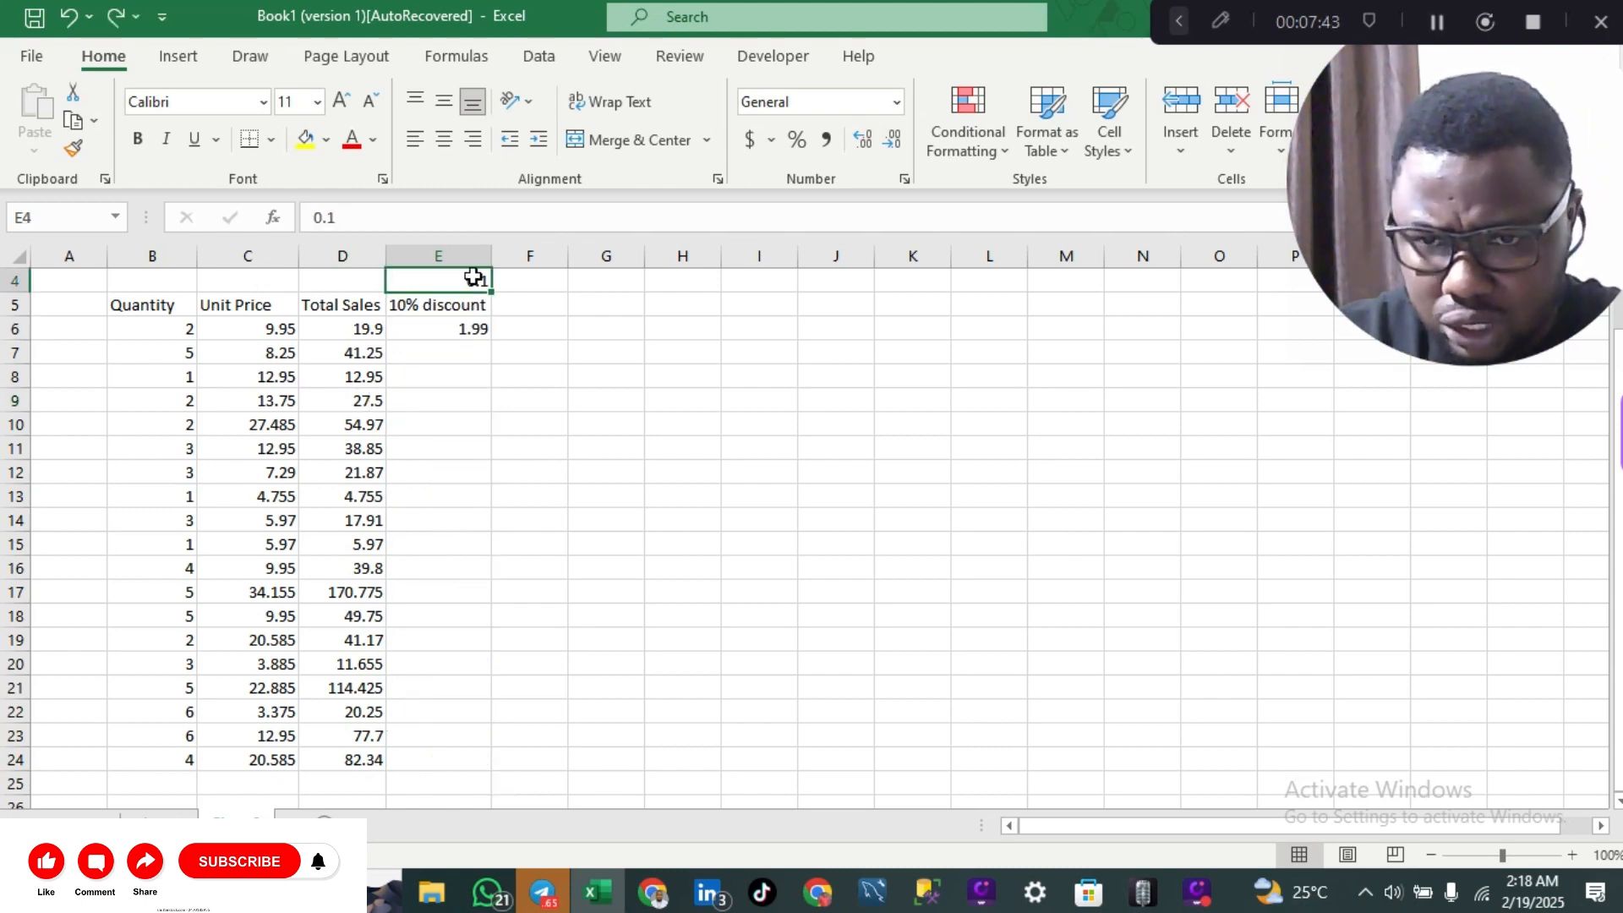
click(465, 330)
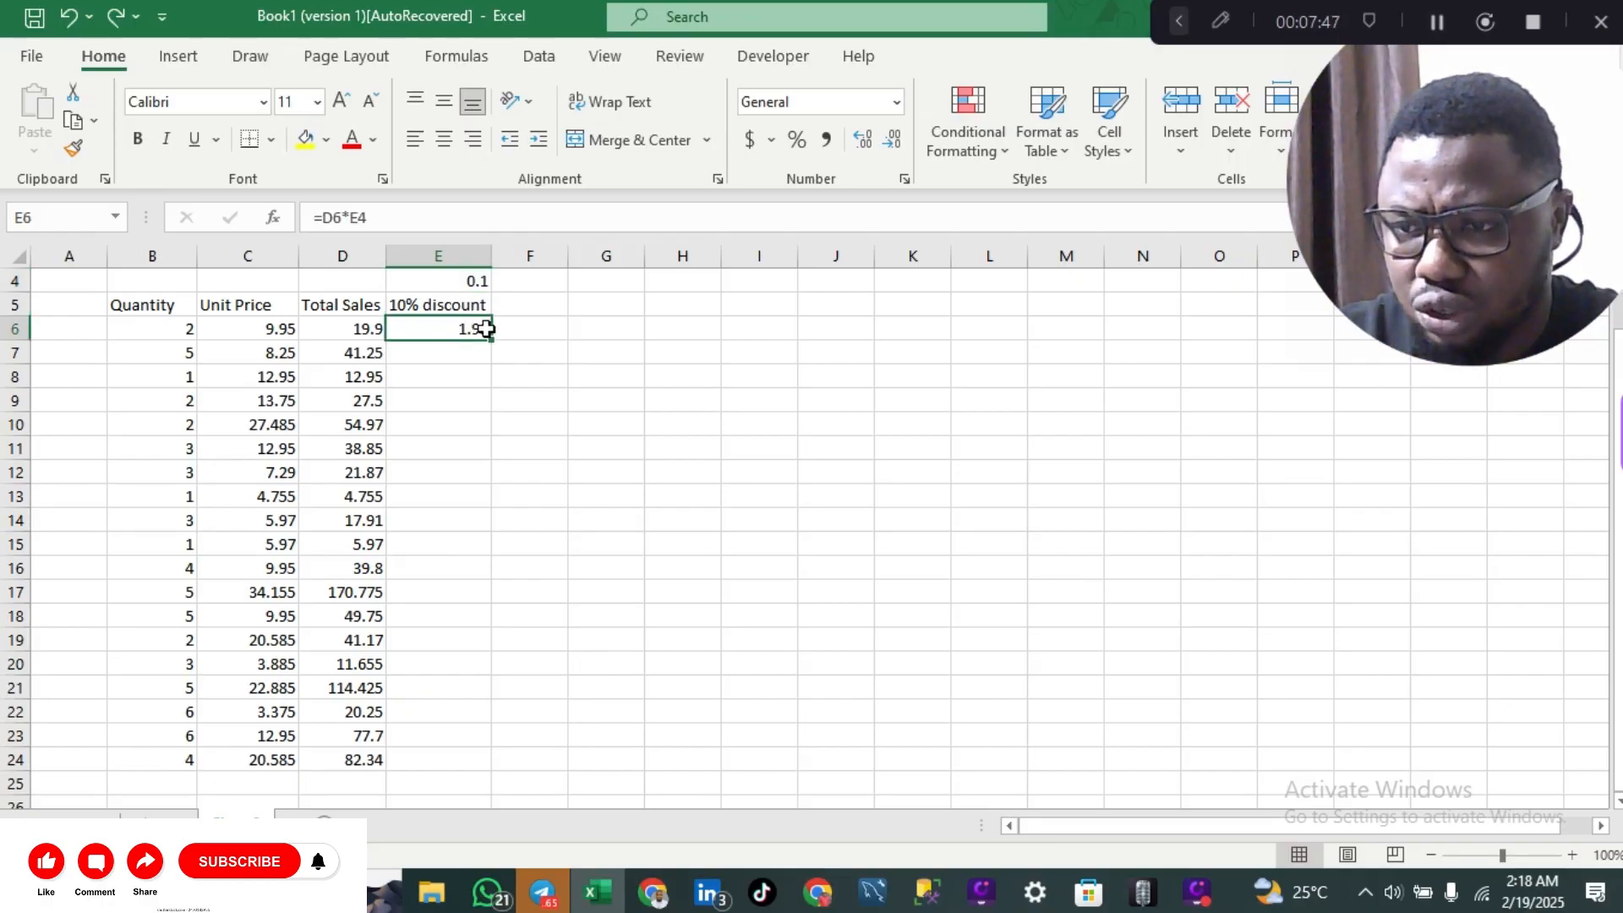
Step: Make the discount rate reference in E6's formula absolute so it reads =D6*$E$4
double_click(470, 331)
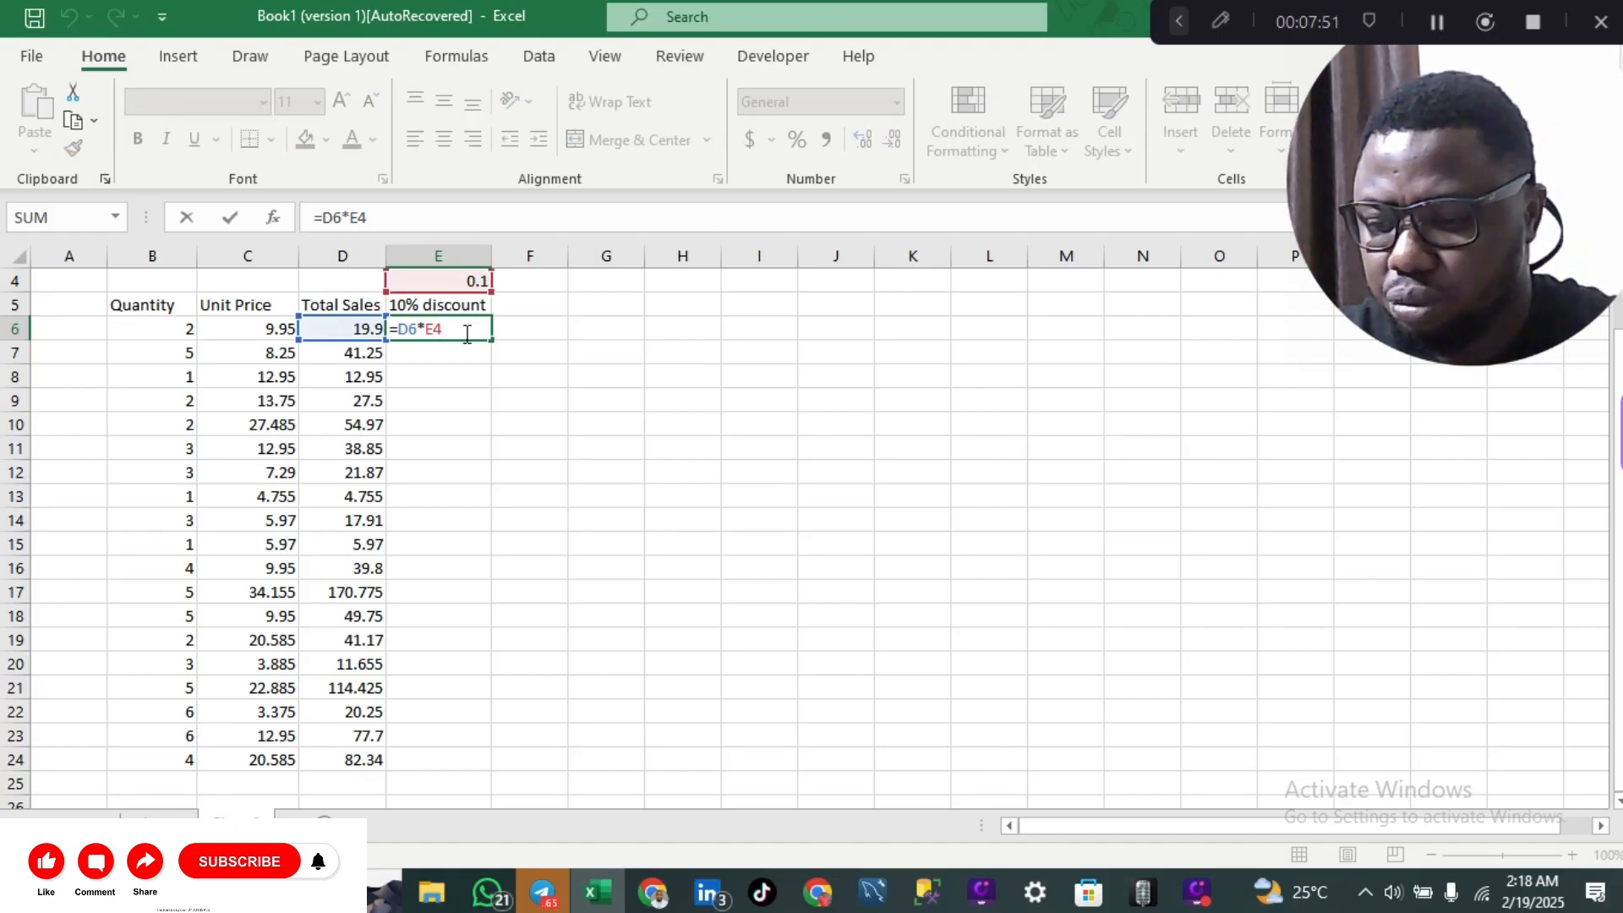
key(Left)
text($)
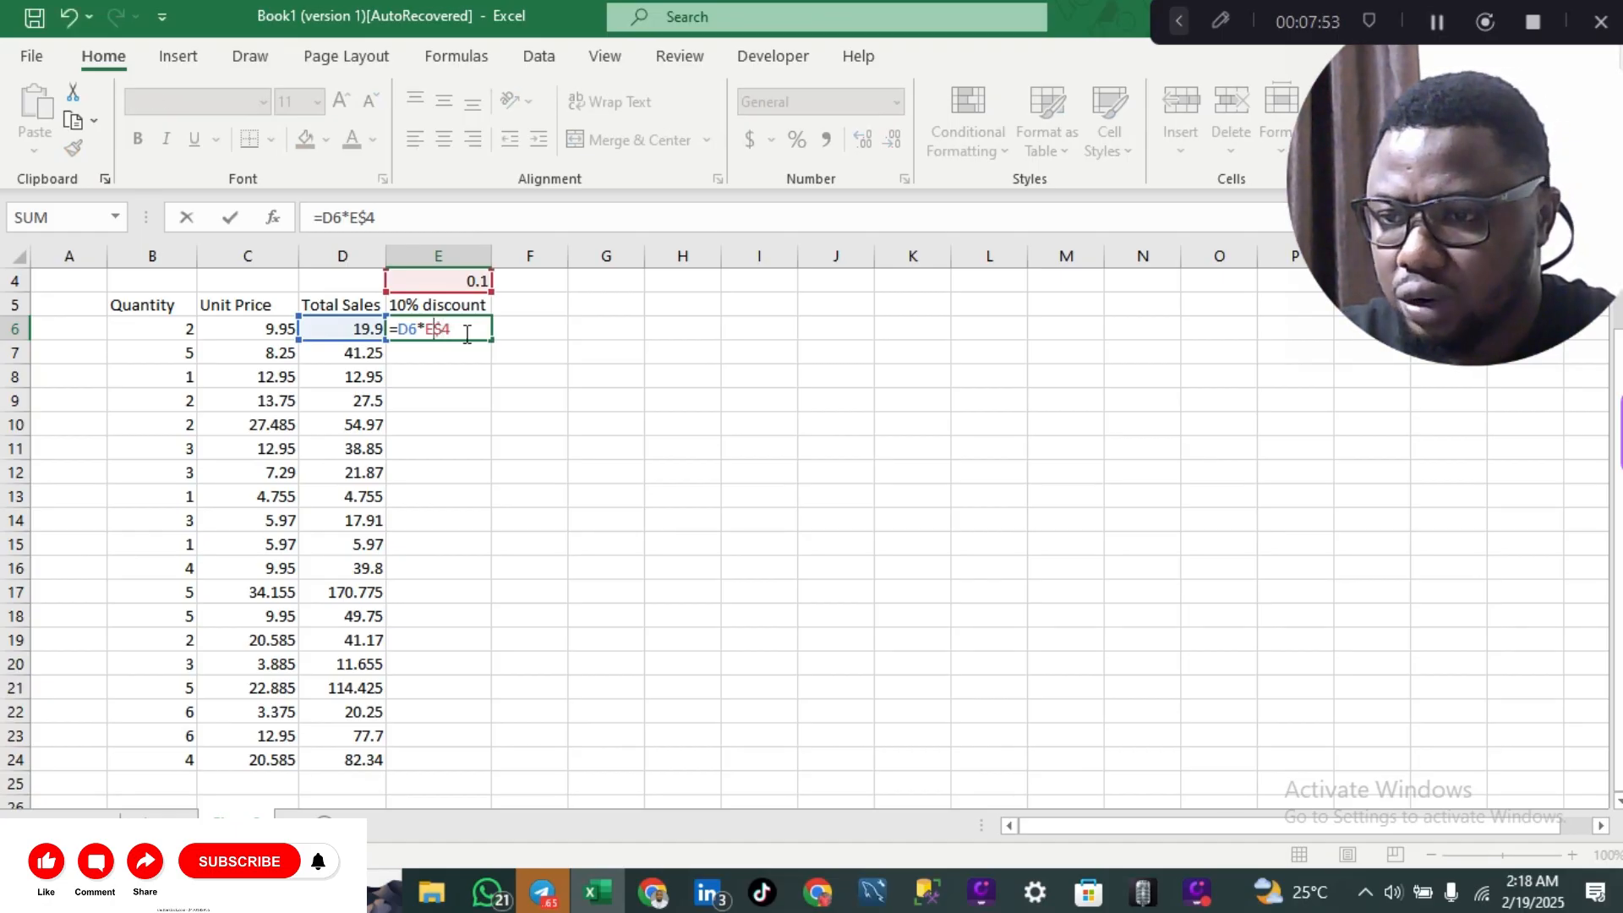
key(Left)
text($)
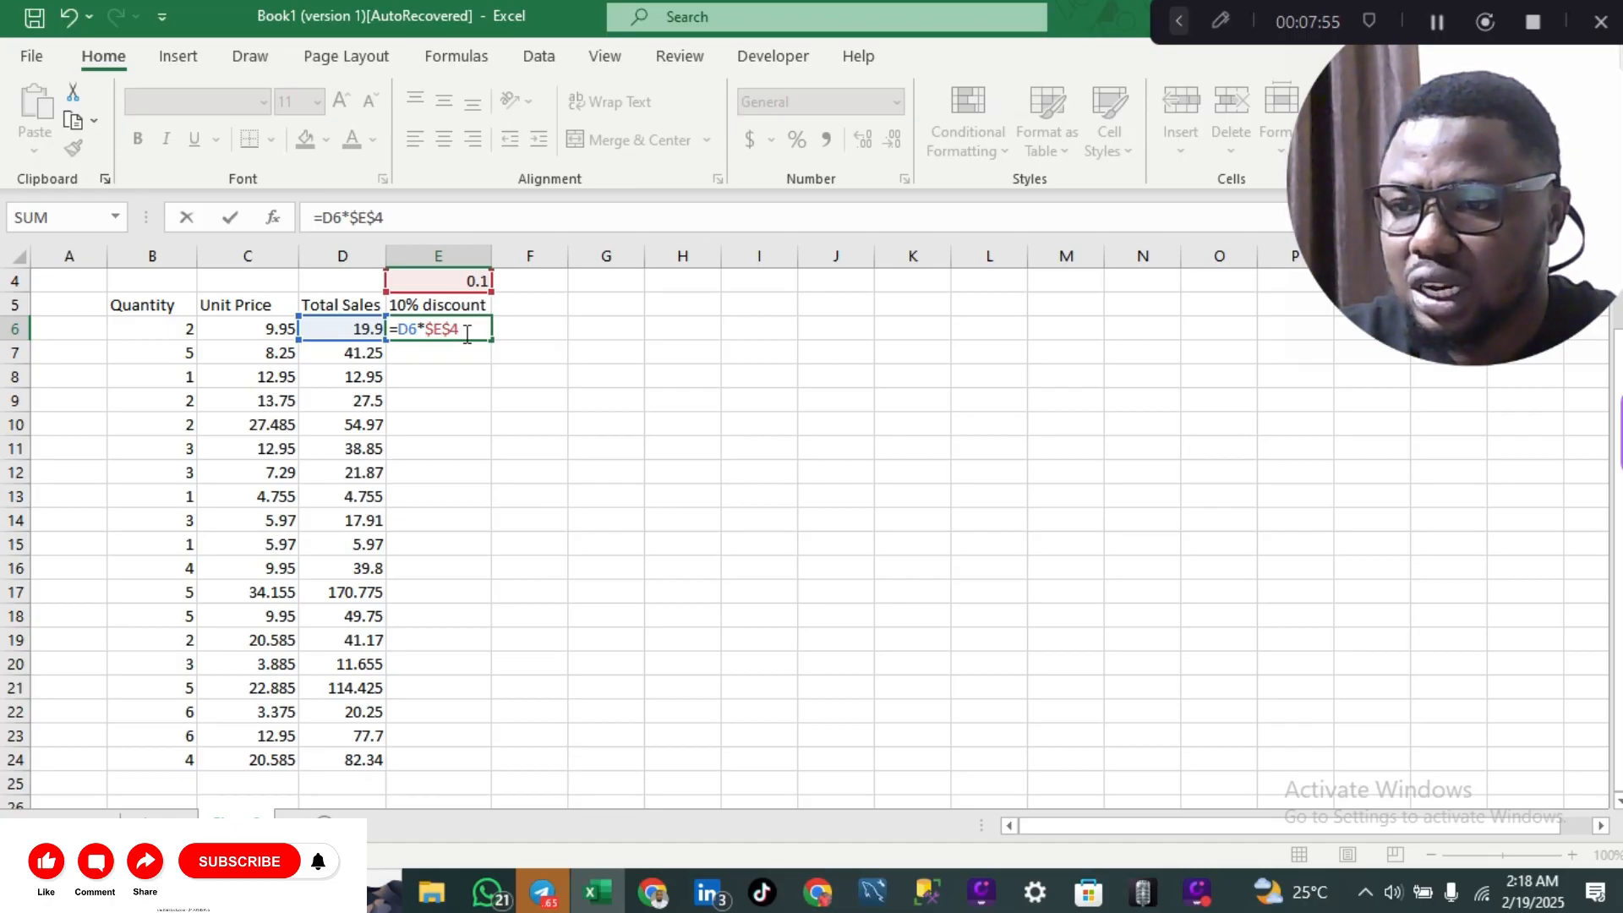
key(Return)
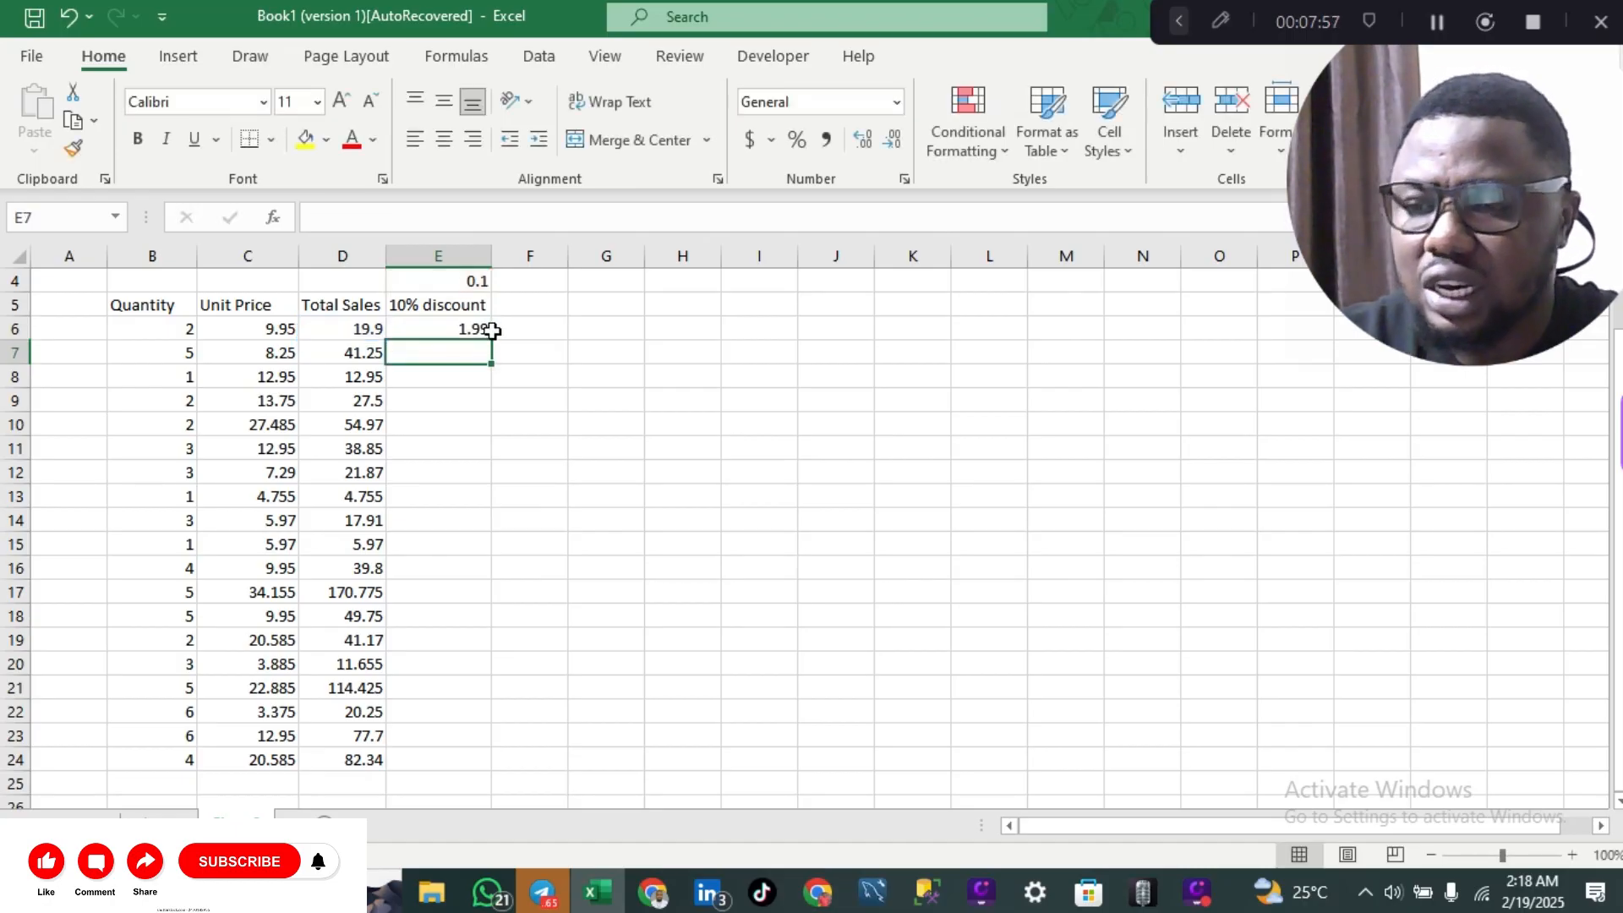
click(486, 329)
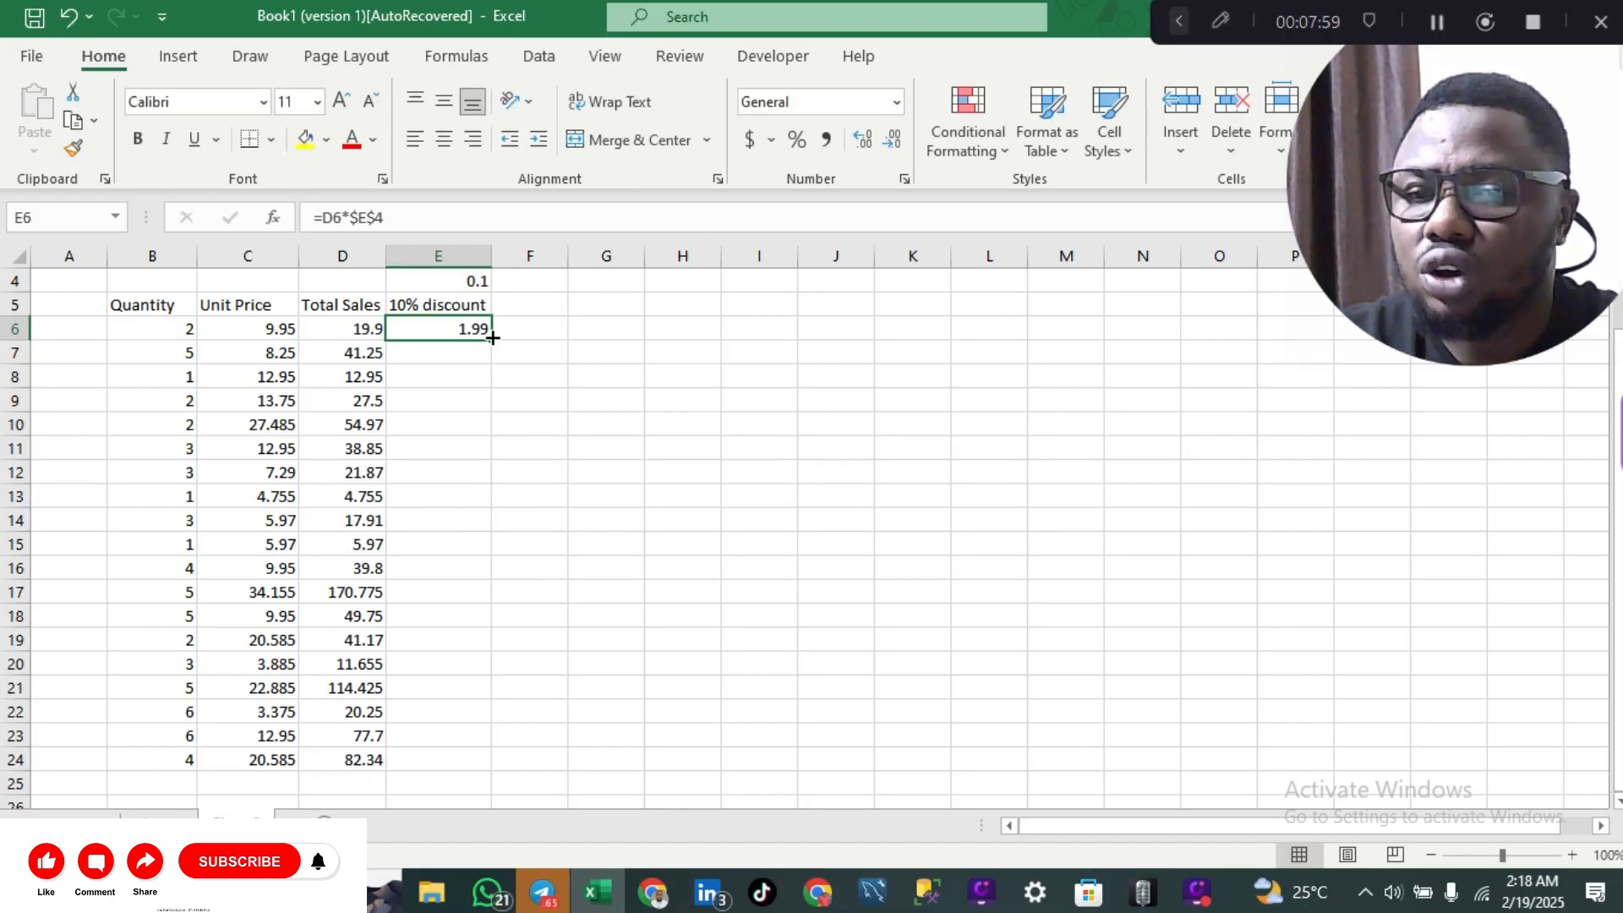
Step: Fill E6's absolute-reference discount formula down the 10% discount column to row 24 and inspect the references in E6
double_click(490, 340)
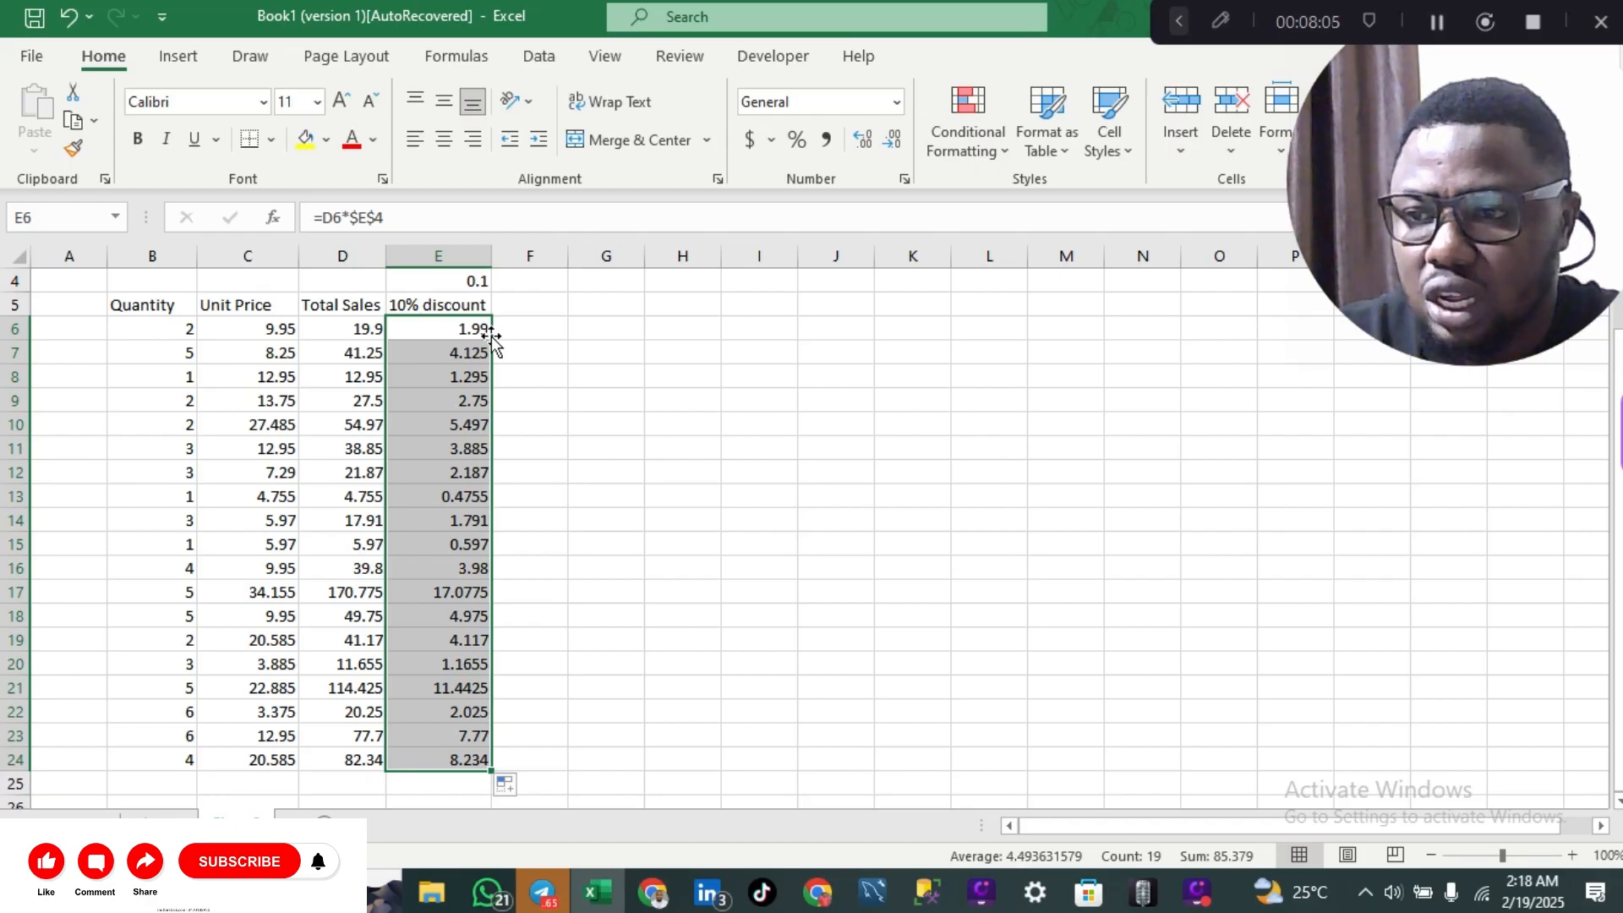
double_click(474, 331)
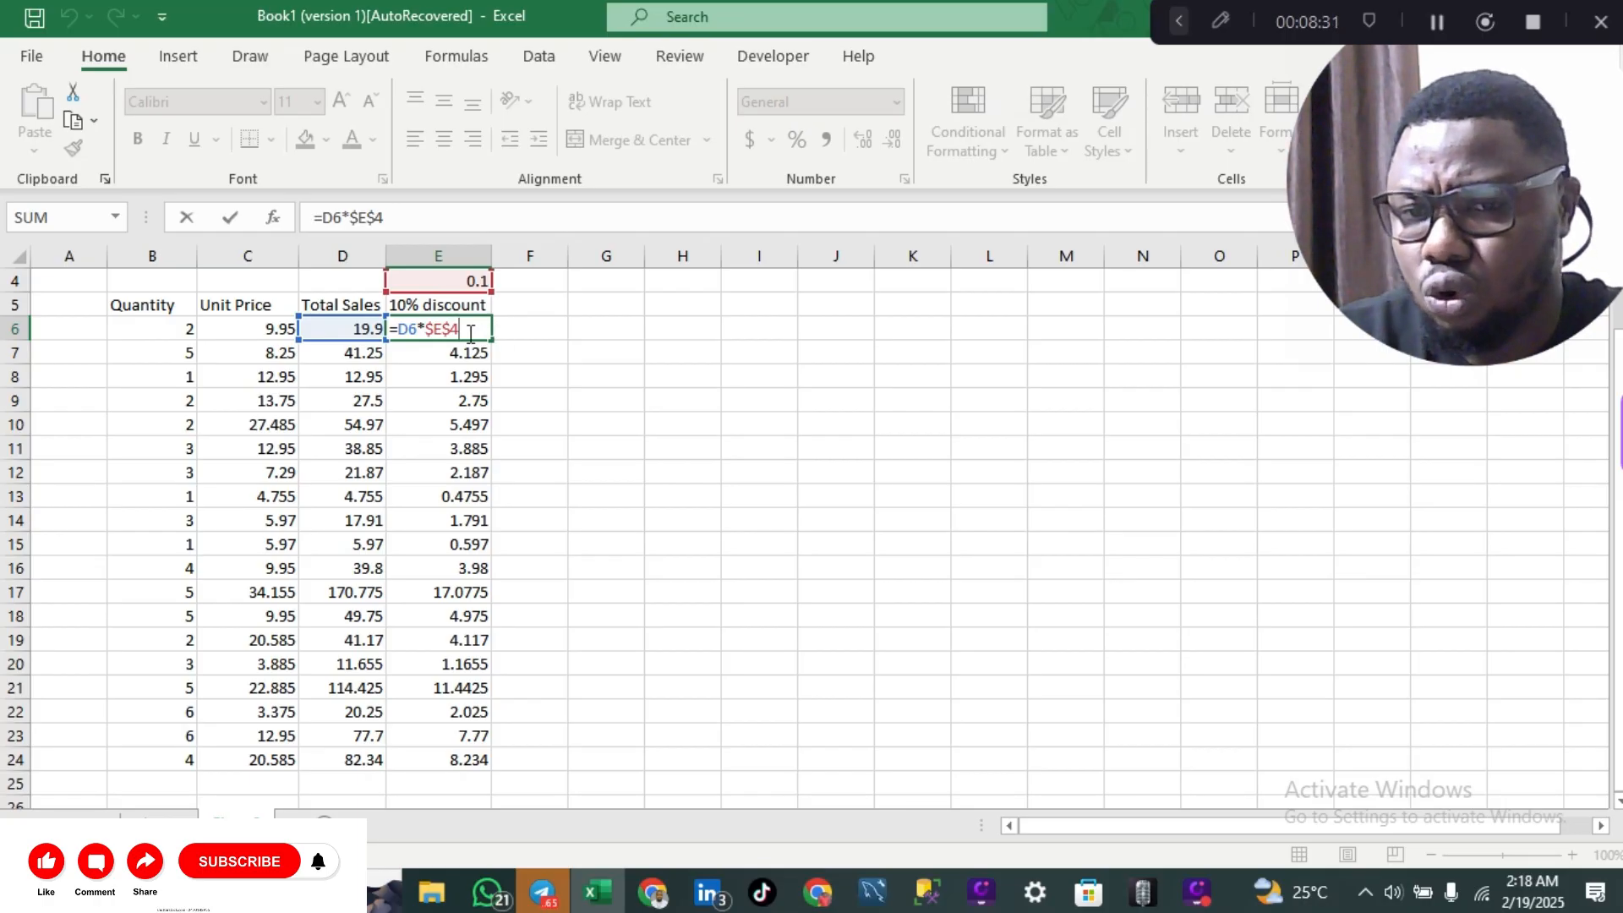
Step: Change the discount rate reference in E6 to a mixed one with only the row locked, so the formula reads =D6*E$4
click(435, 330)
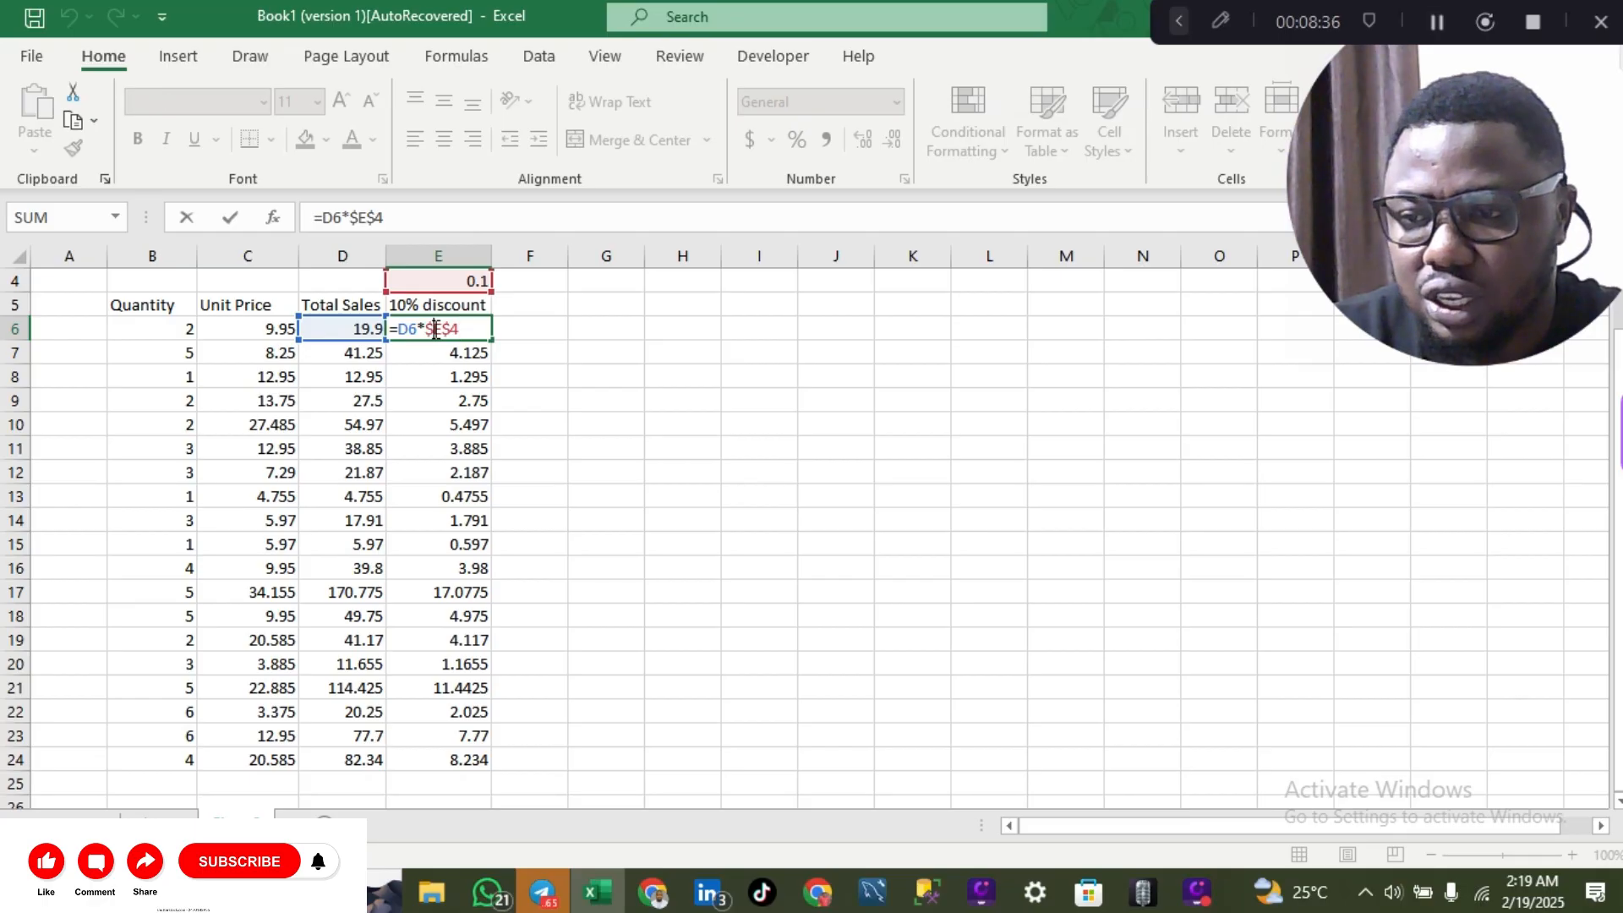
key(BackSpace)
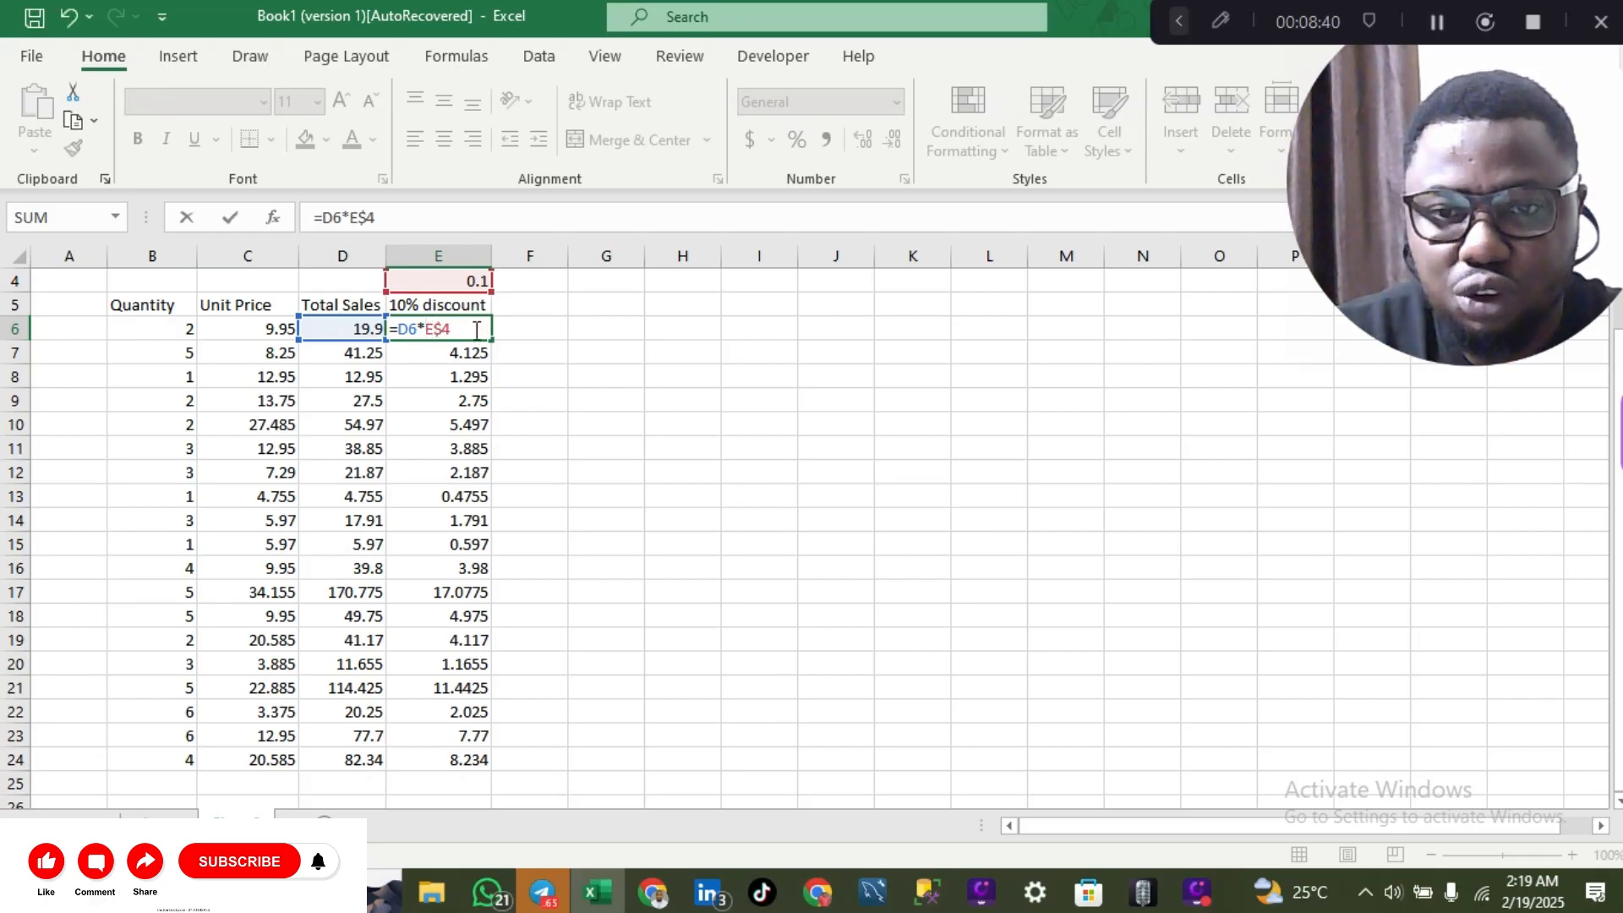
key(Return)
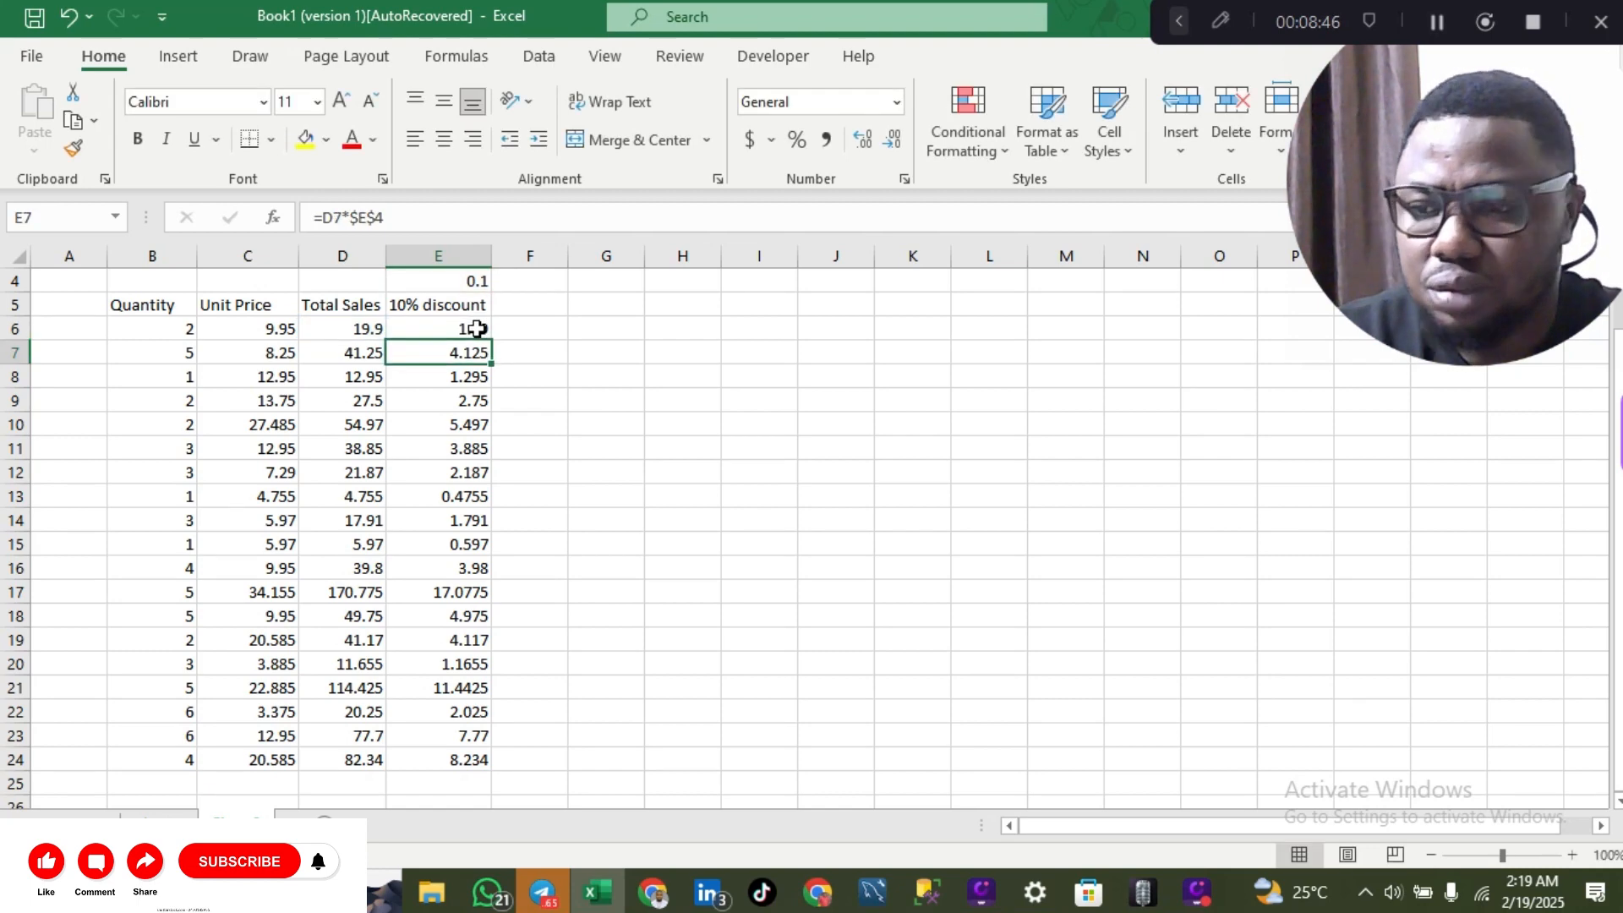
Step: Fill E6's mixed-reference formula down the 10% discount column to row 24 and recheck the references in E6
click(478, 328)
double_click(490, 340)
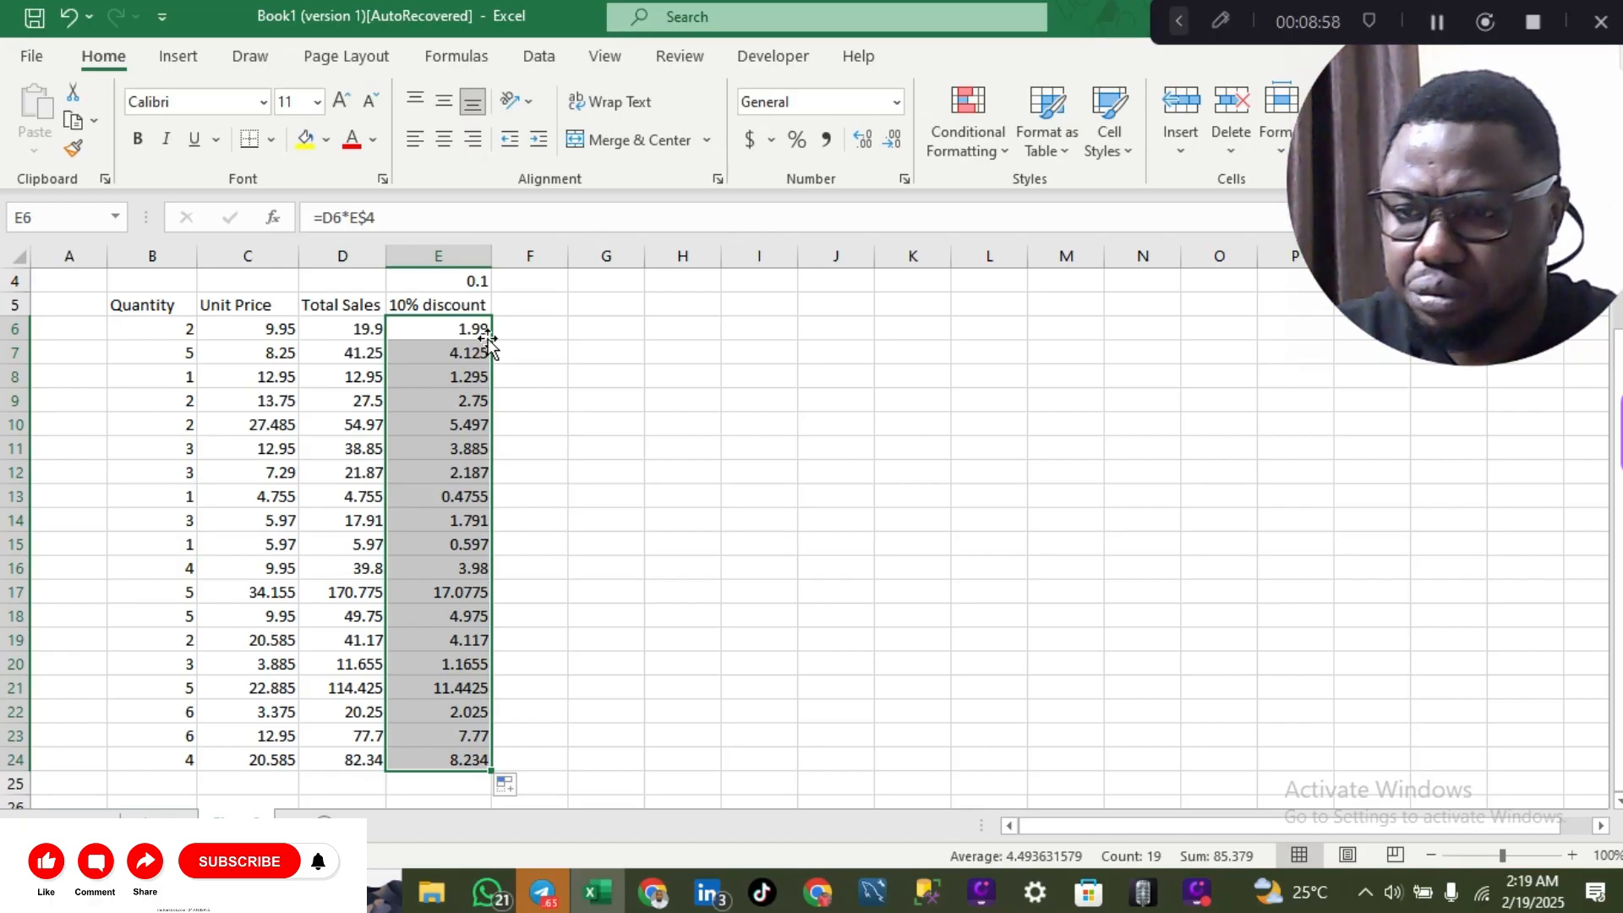
double_click(482, 330)
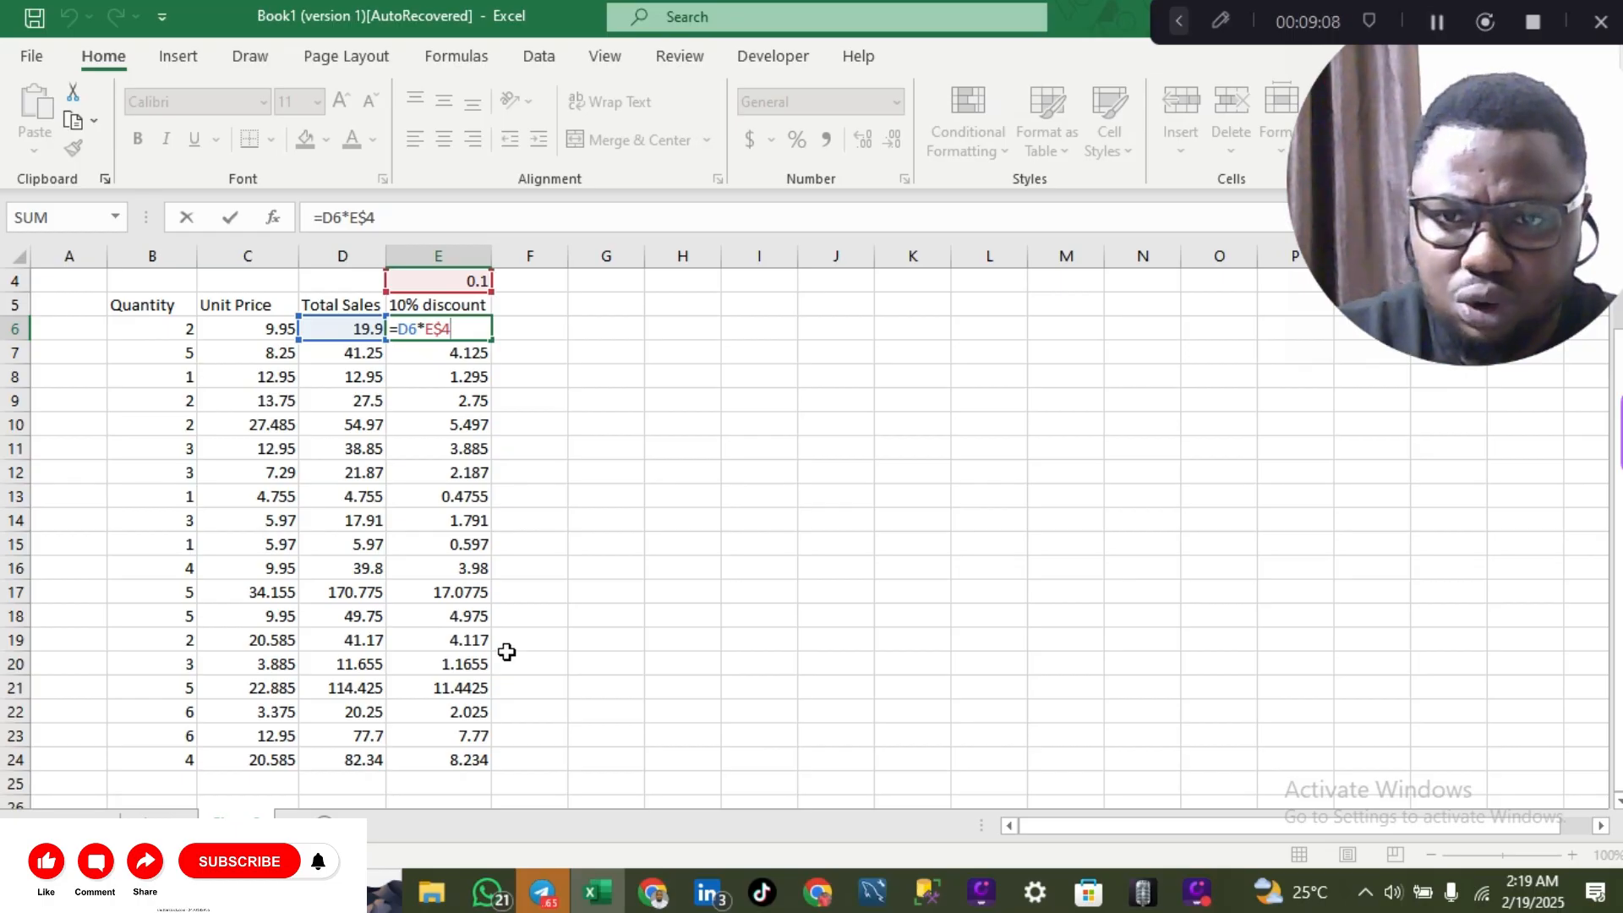
click(511, 304)
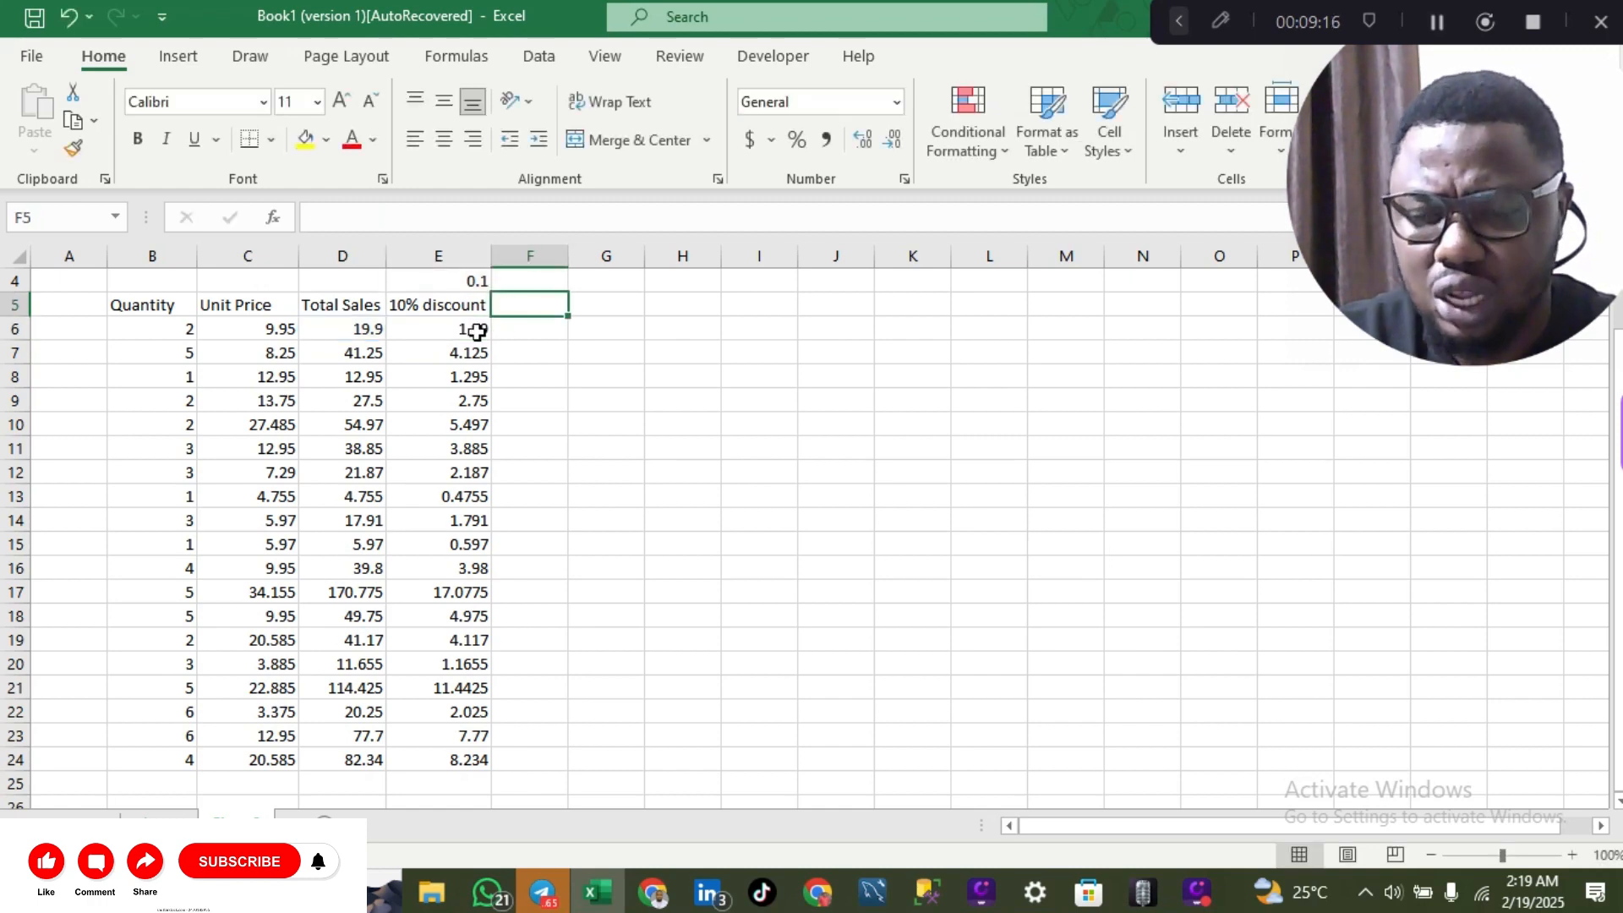
click(477, 331)
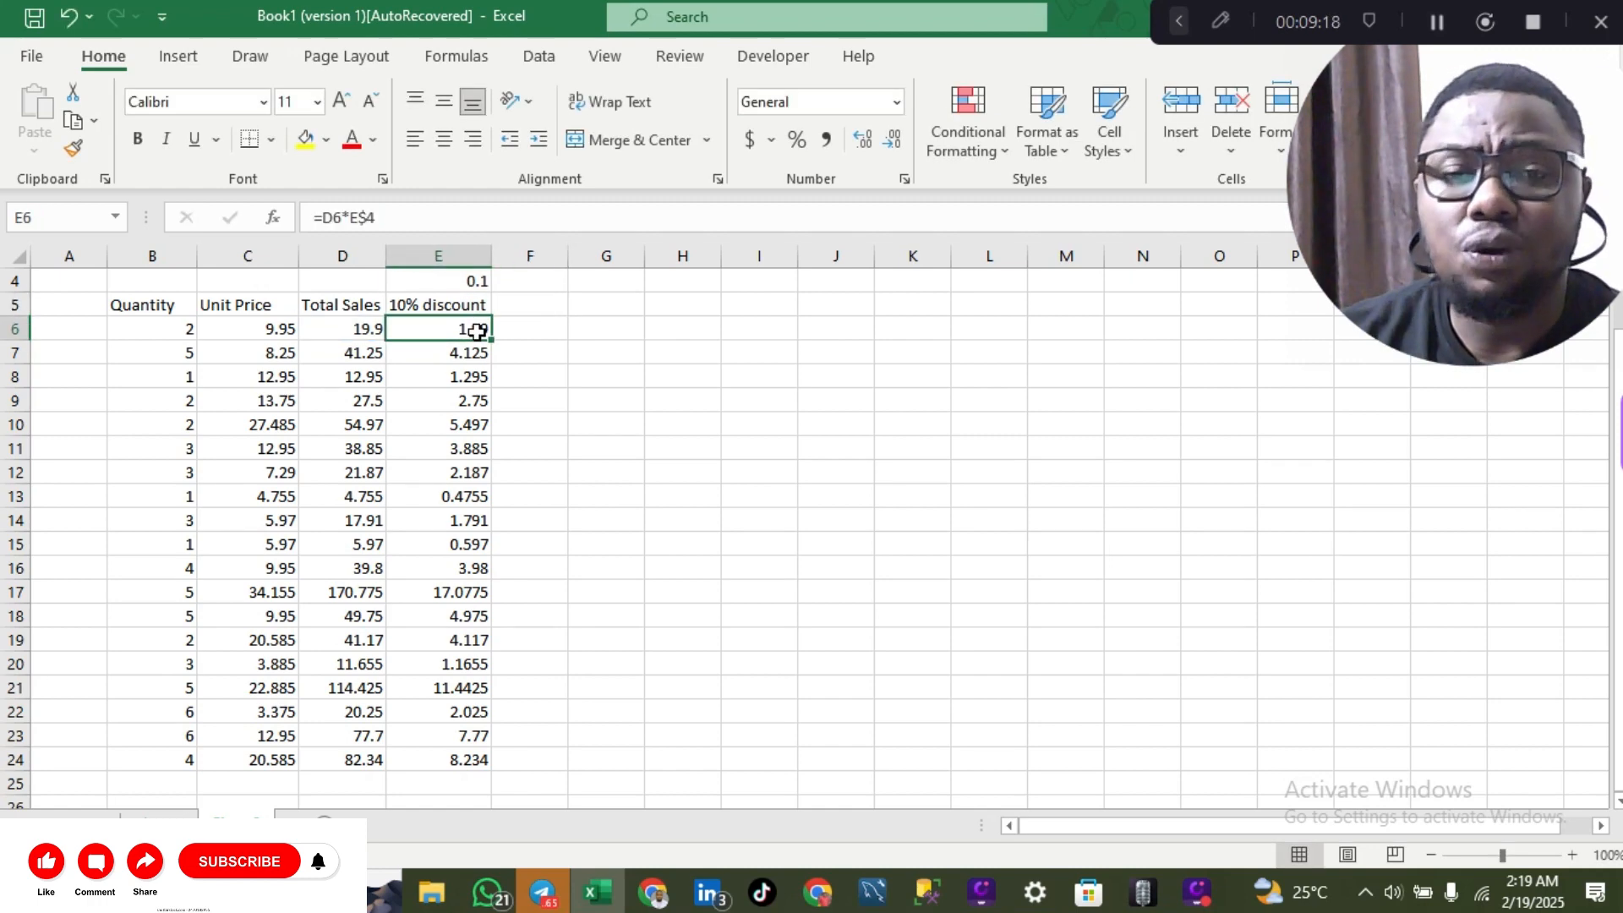